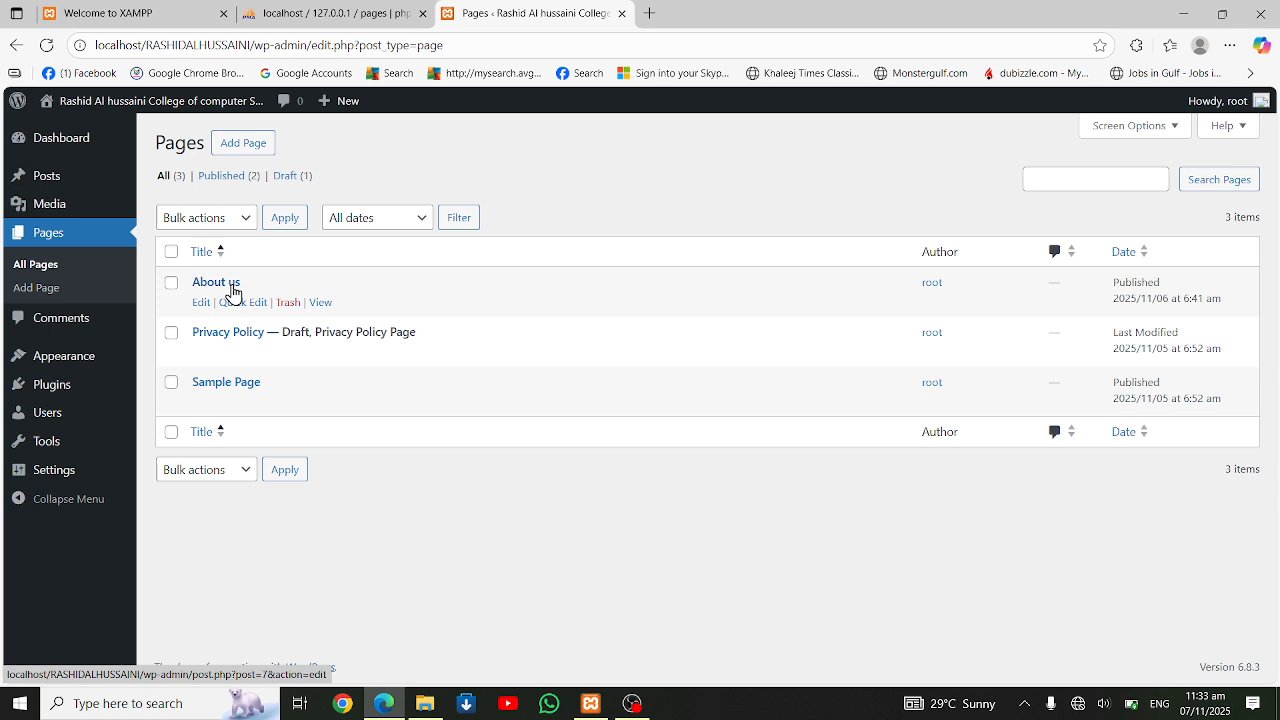
Create a new page and dismiss the starter pattern chooser without picking a pattern
left_click(256, 149)
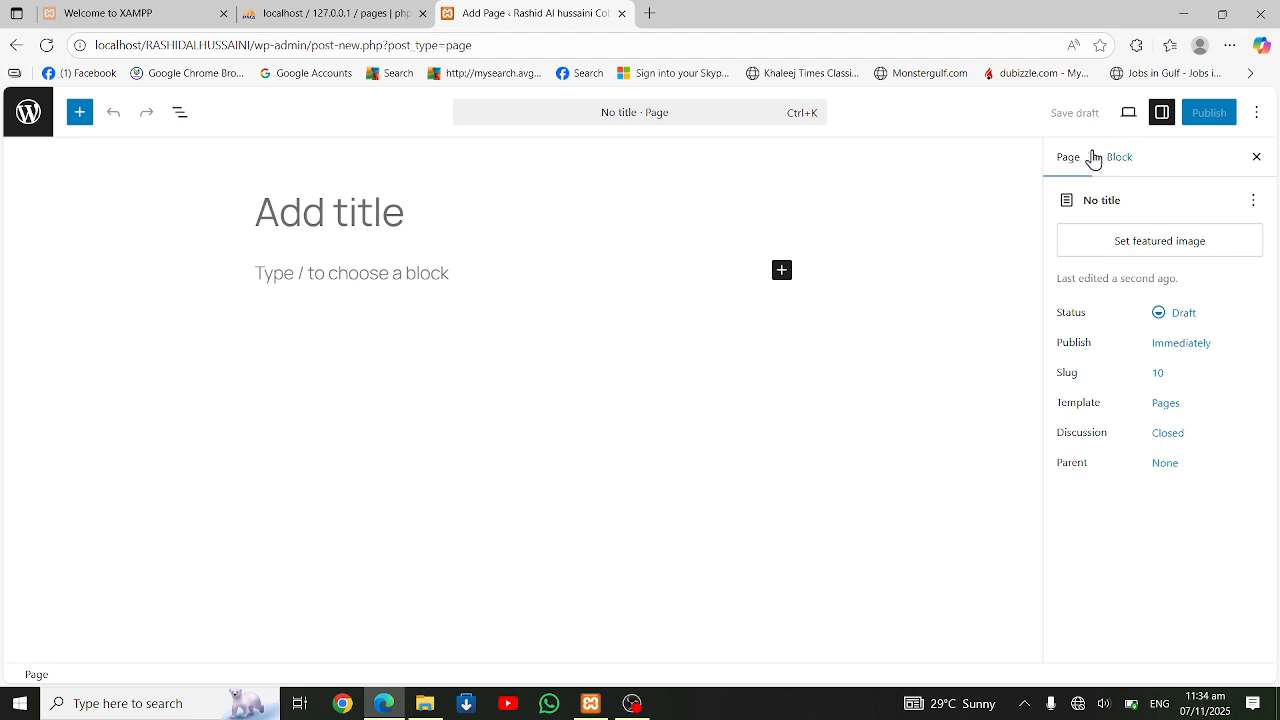
left_click(423, 205)
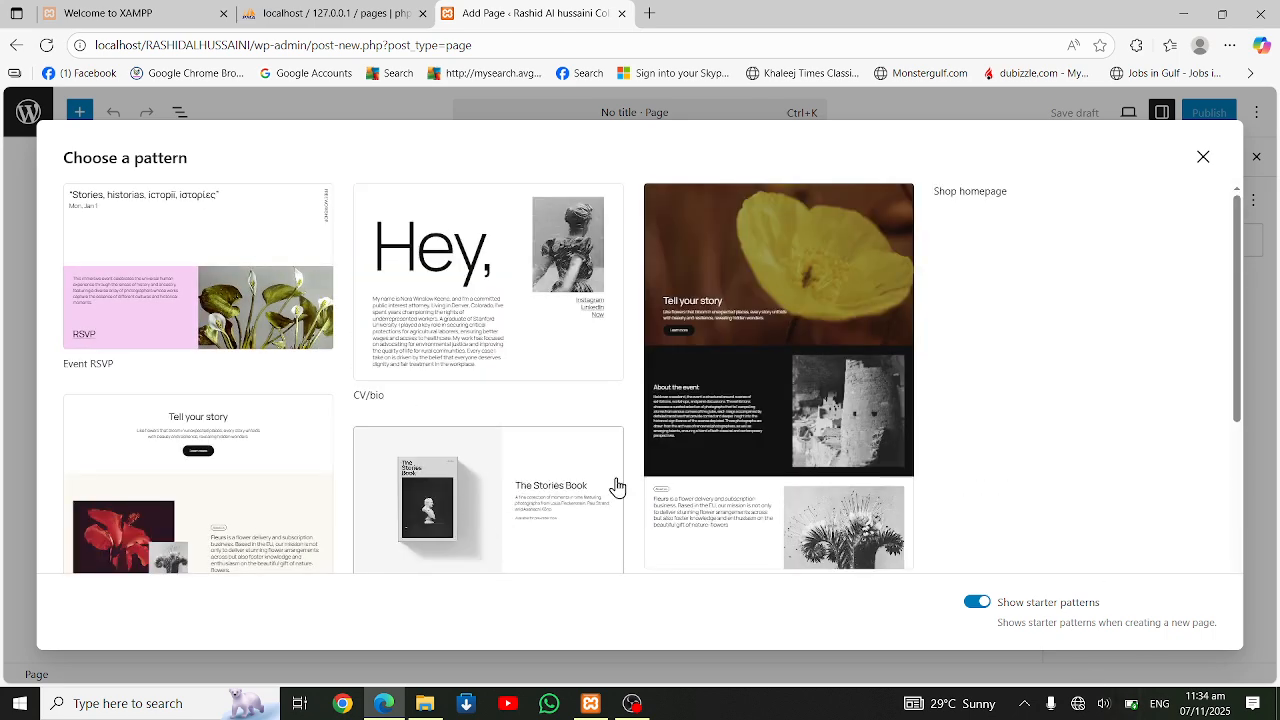
scroll(655, 475, "down", 10)
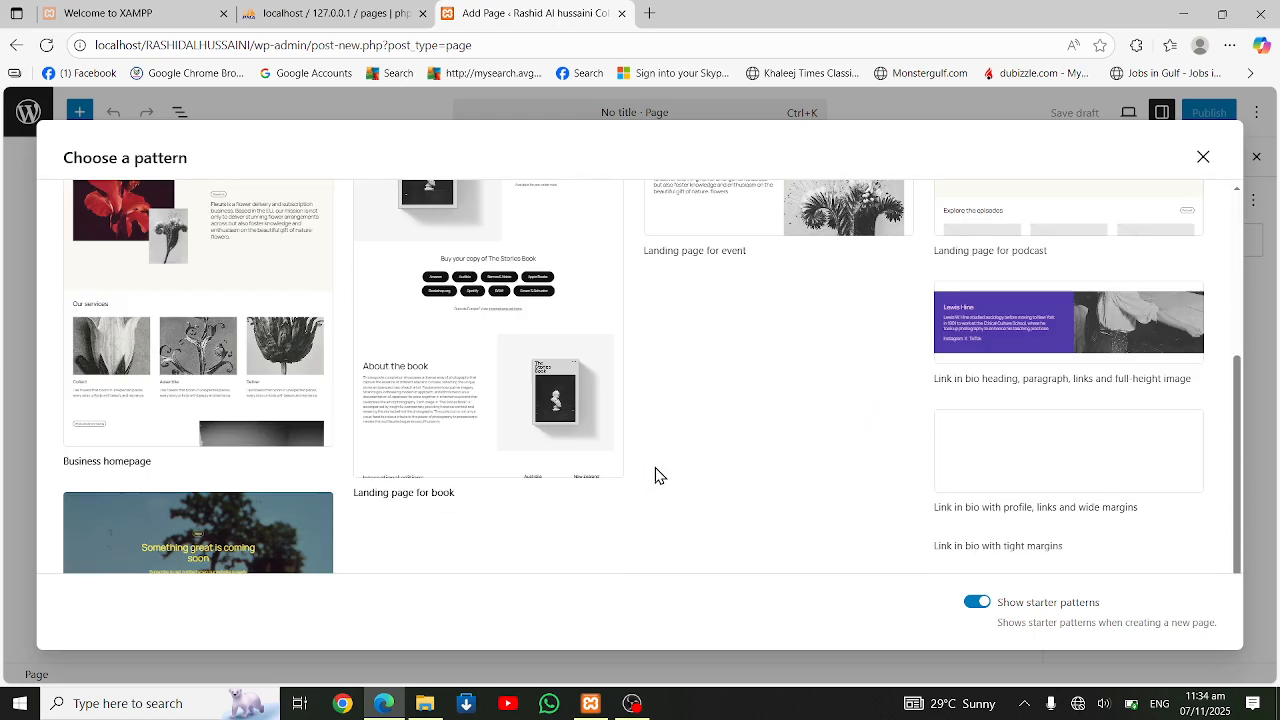
scroll(655, 470, "up", 5)
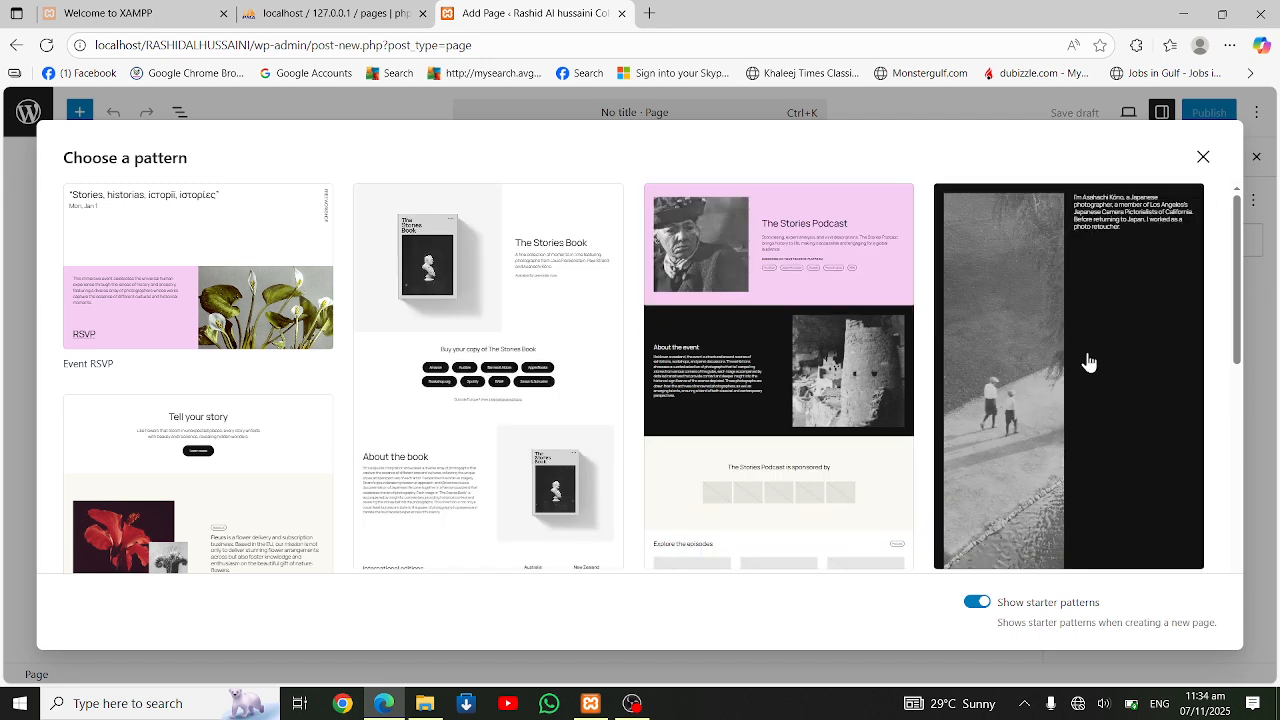
left_click(1203, 158)
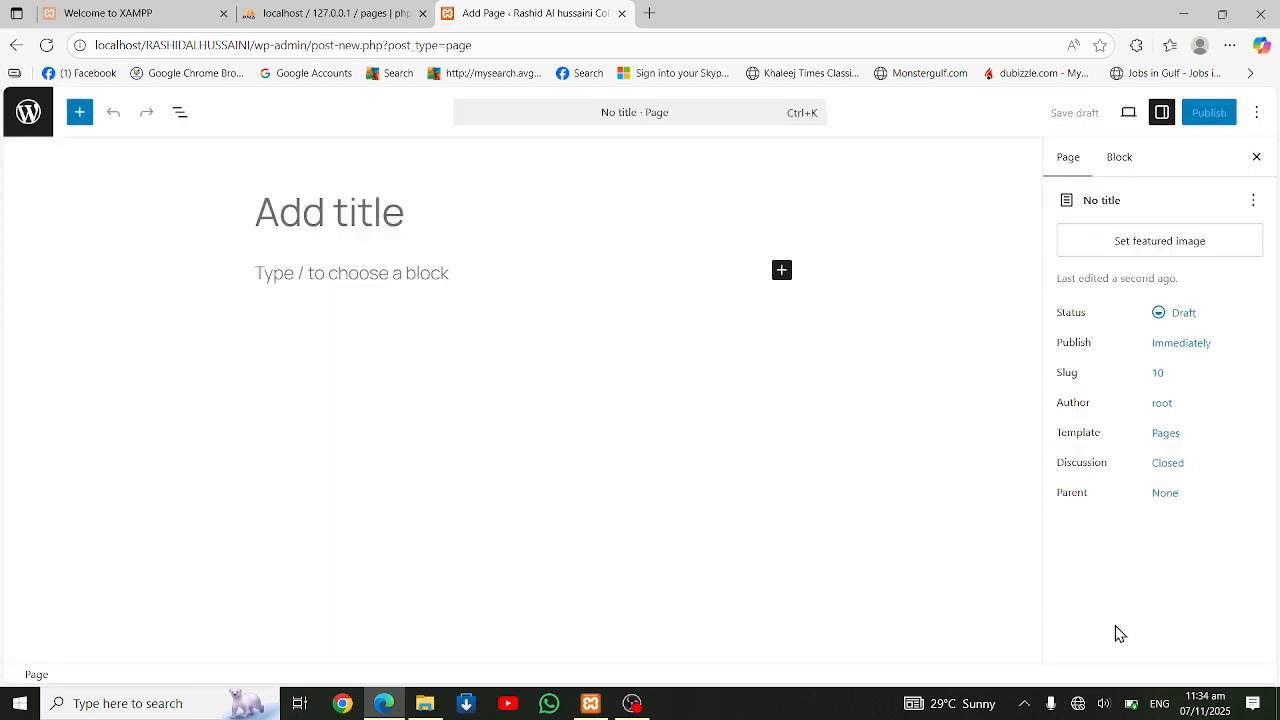
Title the page "Admissions" and enter "Admission Policy" as its first paragraph
type("S")
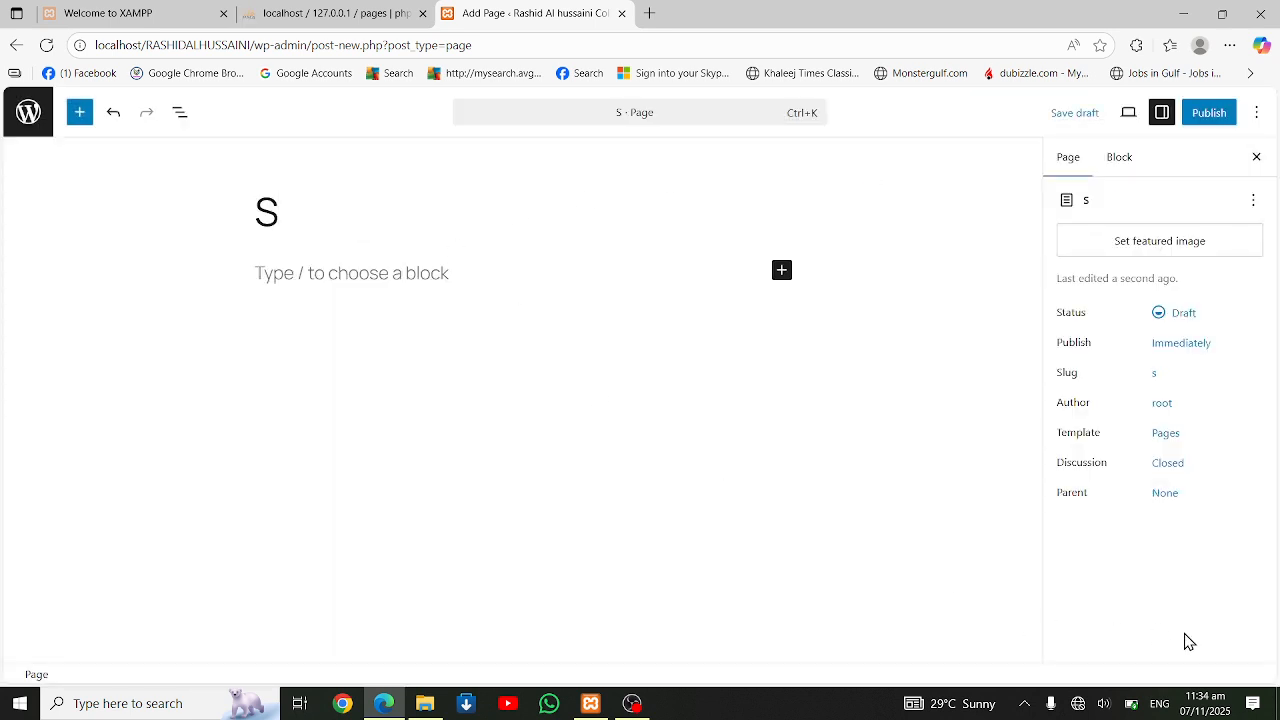
key("BackSpace")
type("Sd")
key("BackSpace")
key("BackSpace")
type("Admi")
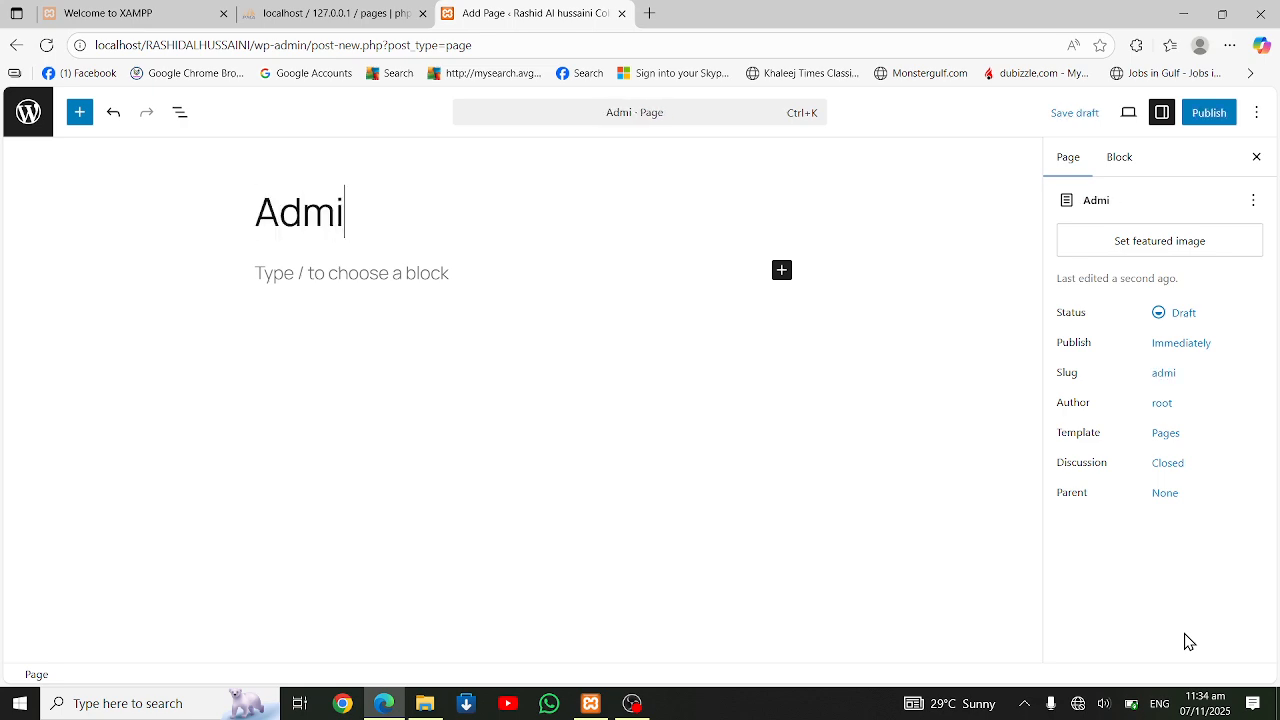
type("ssions")
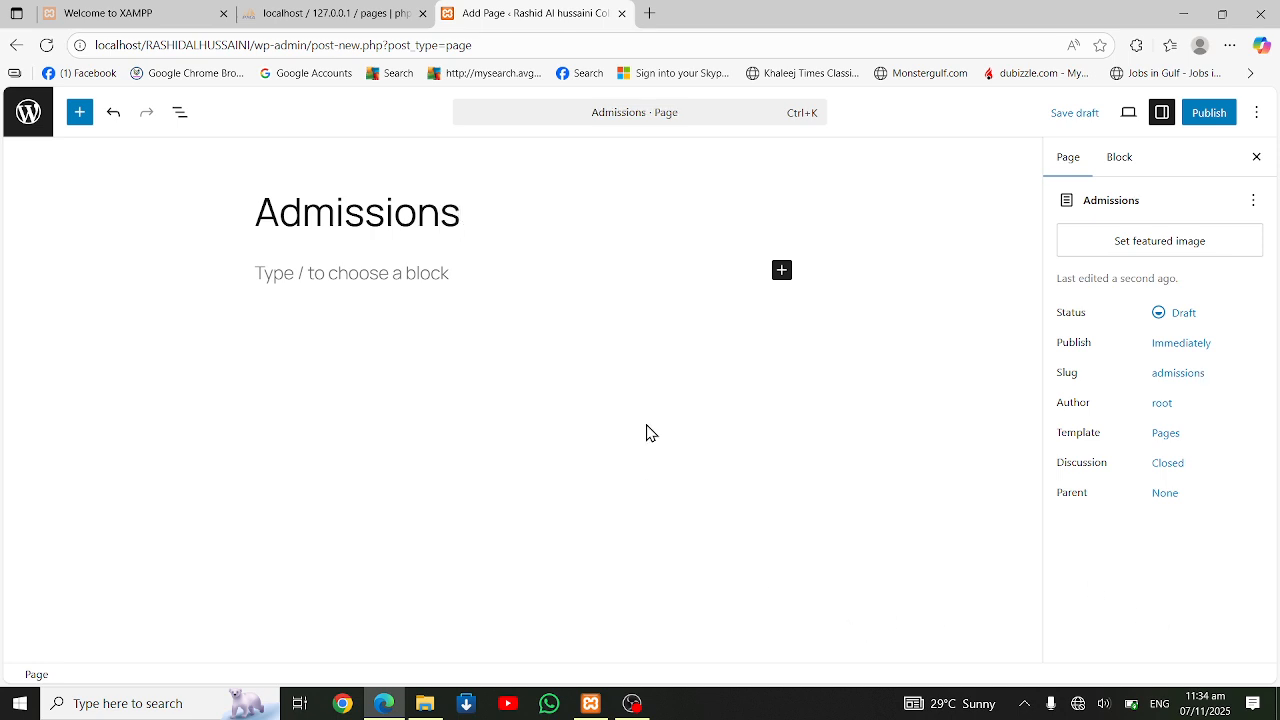
left_click(405, 285)
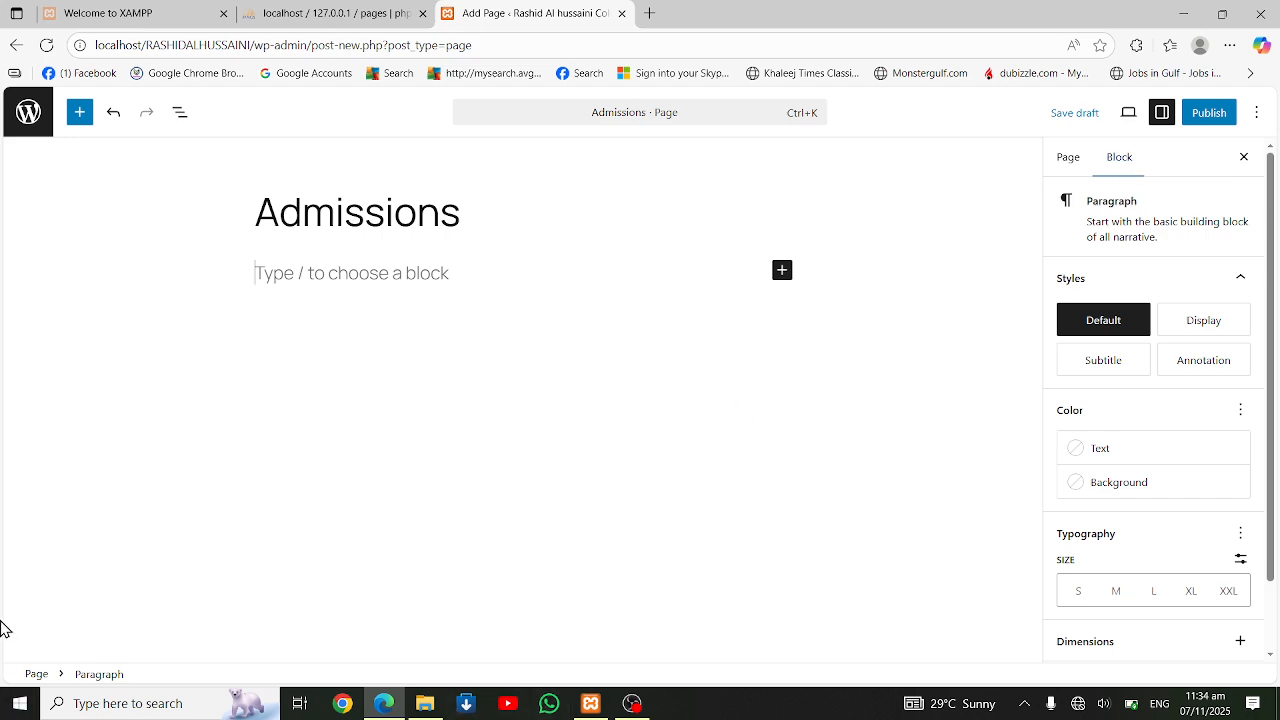
type("Admission Policy")
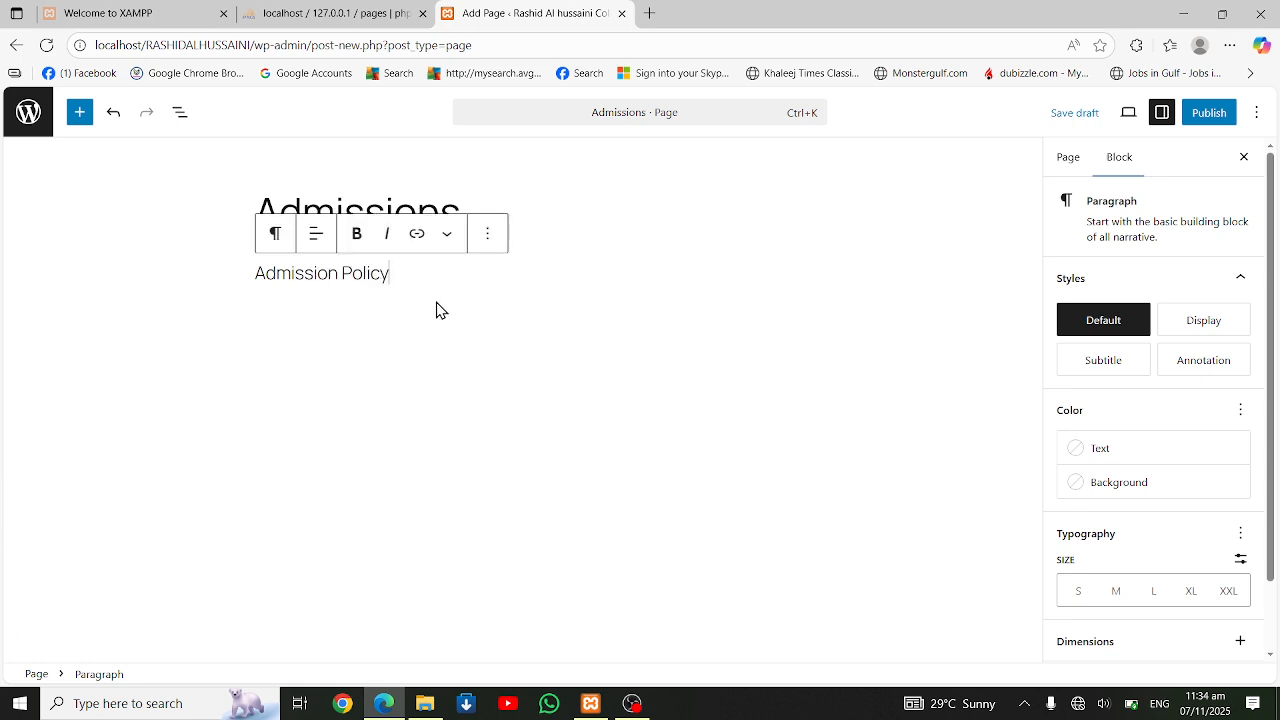
Set the text color of the "Admission Policy" paragraph to the grey theme color Accent 4
left_click_drag(424, 272, 237, 254)
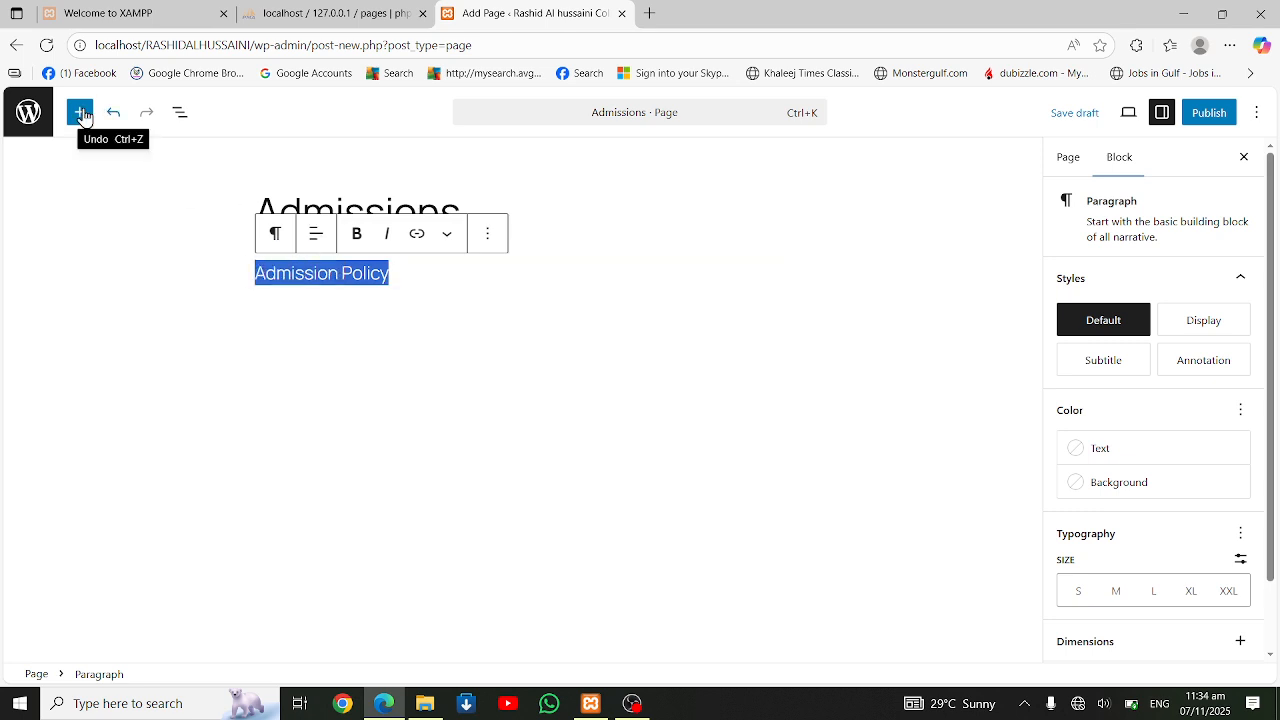
left_click(321, 247)
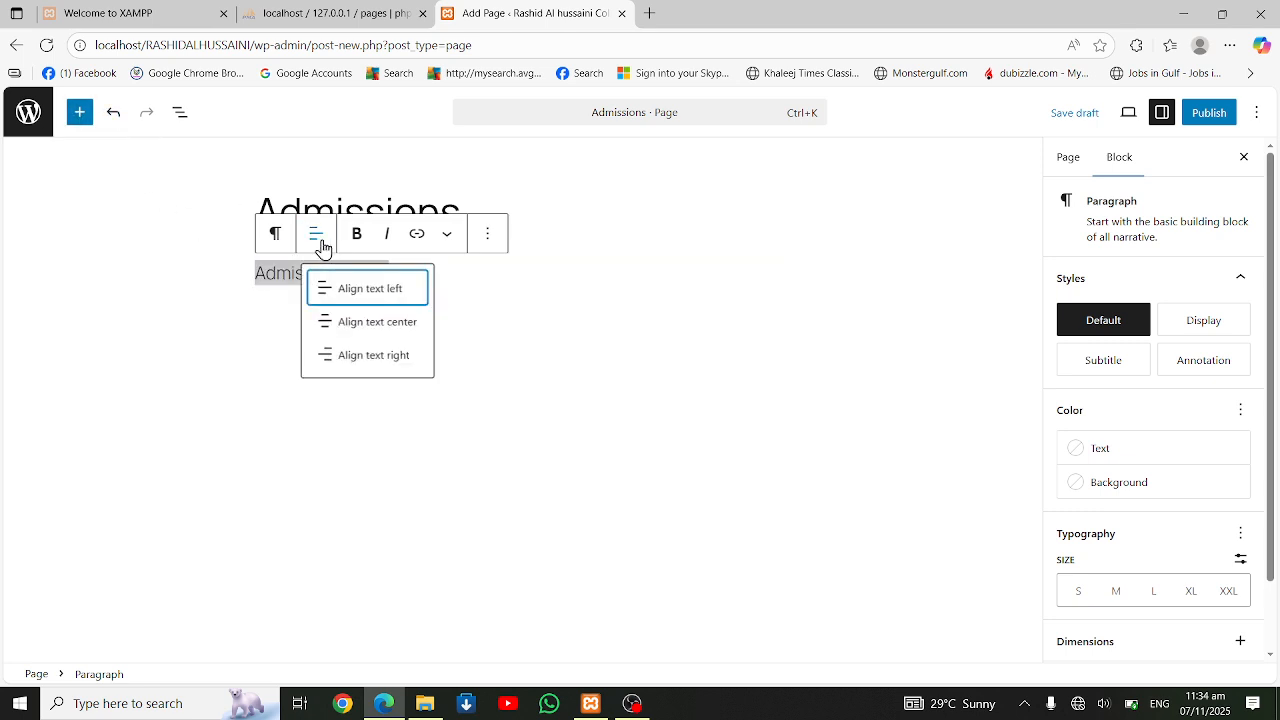
left_click(488, 240)
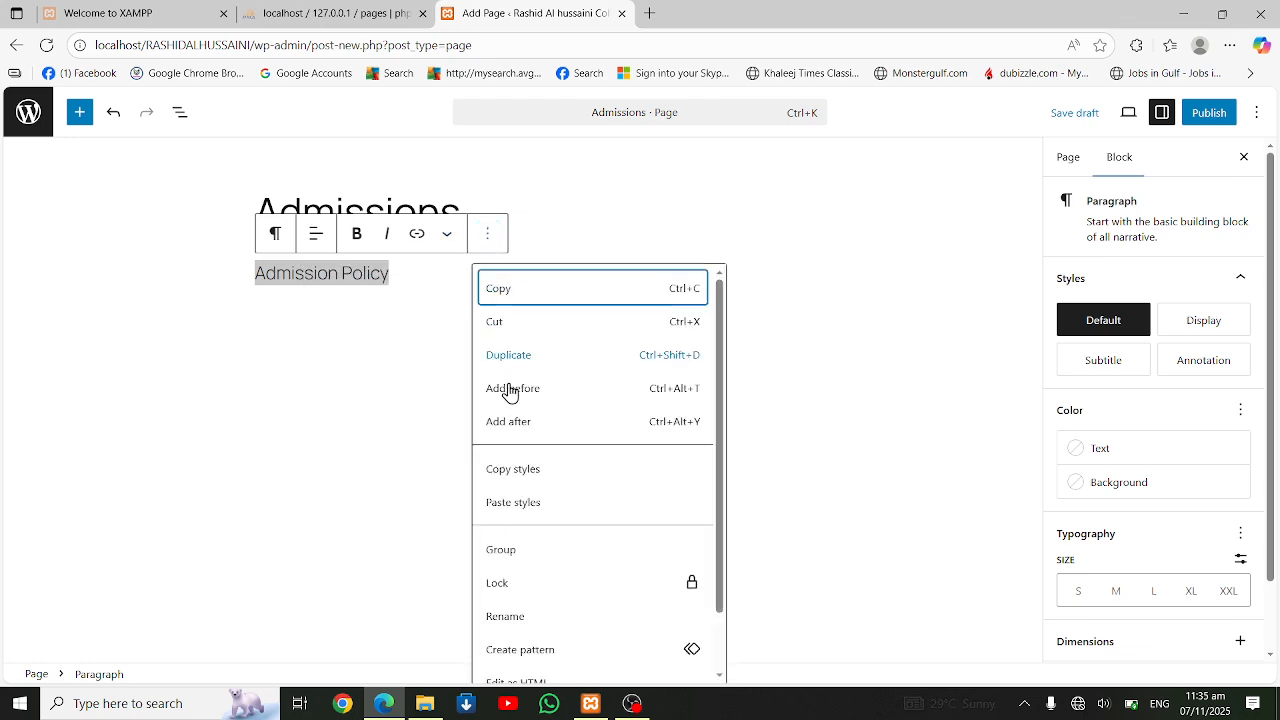
left_click(449, 249)
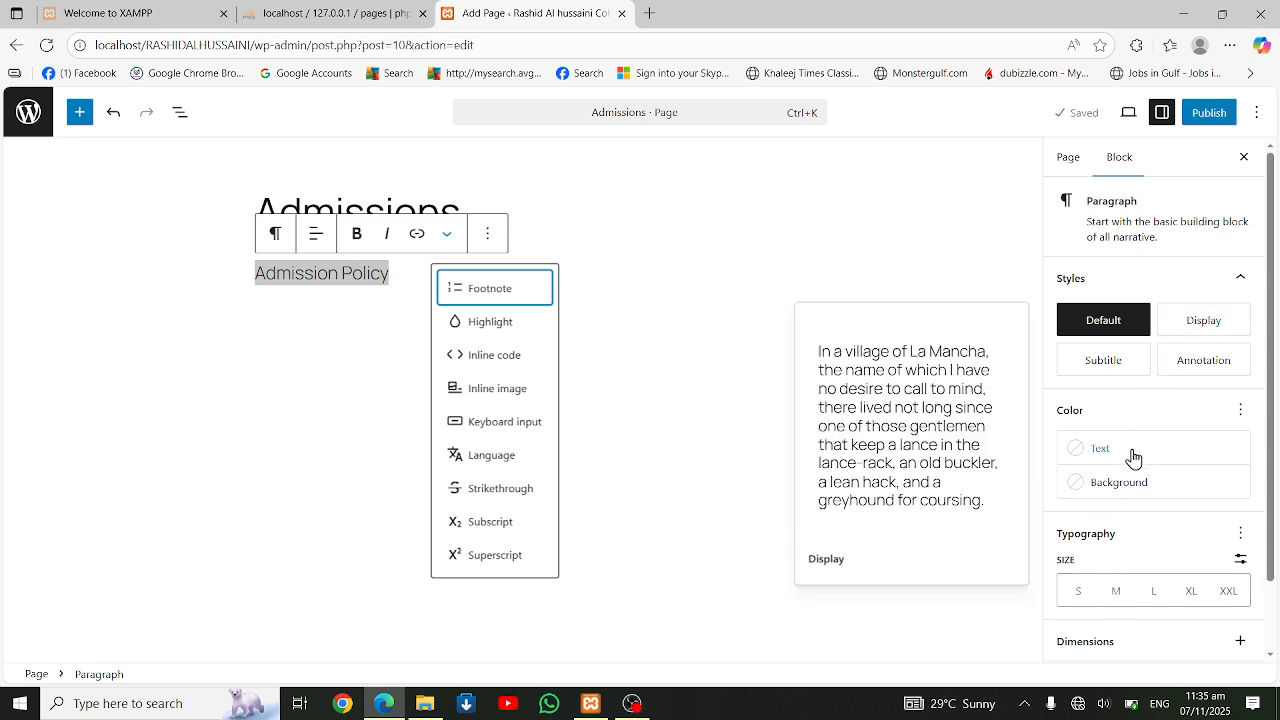
left_click(1084, 456)
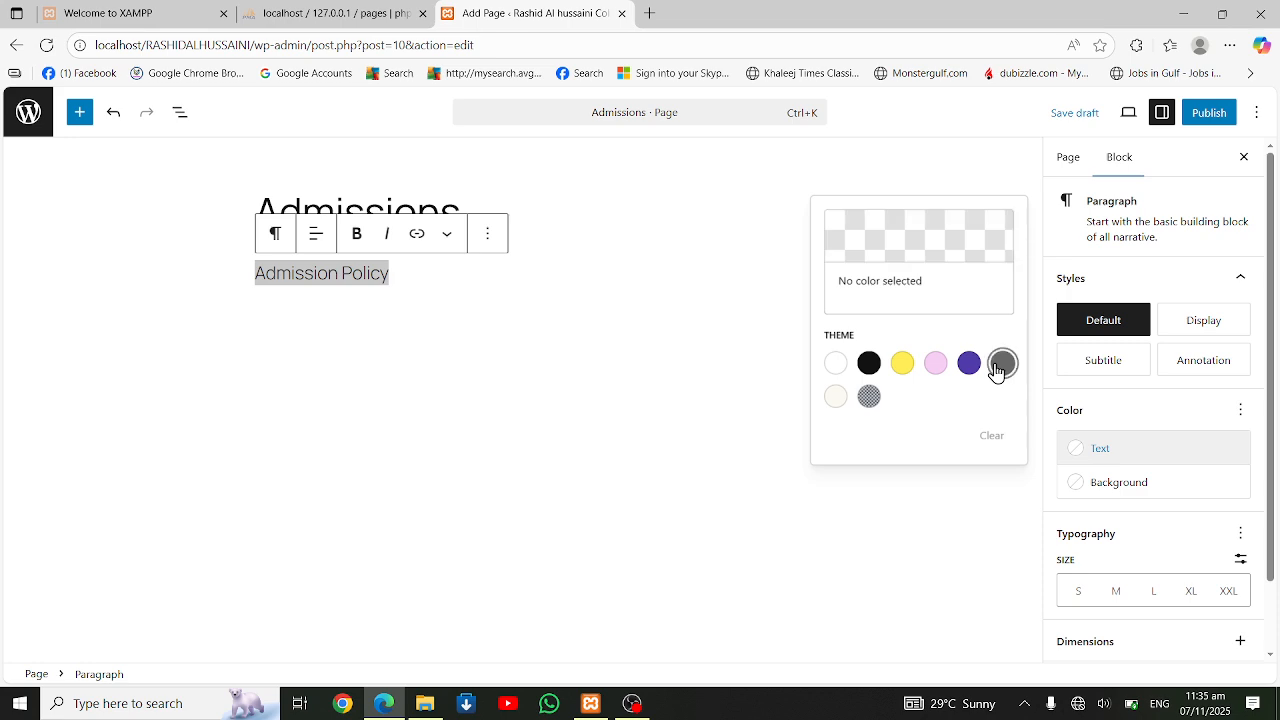
left_click(995, 367)
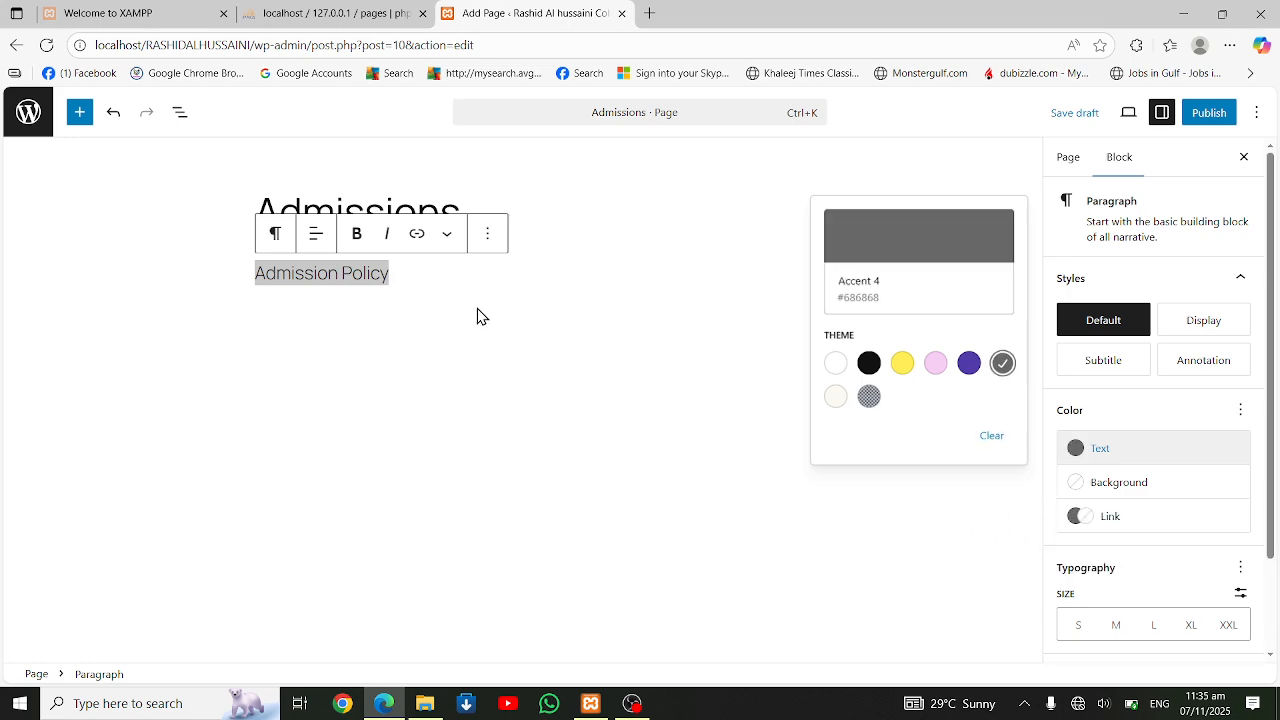
left_click(437, 272)
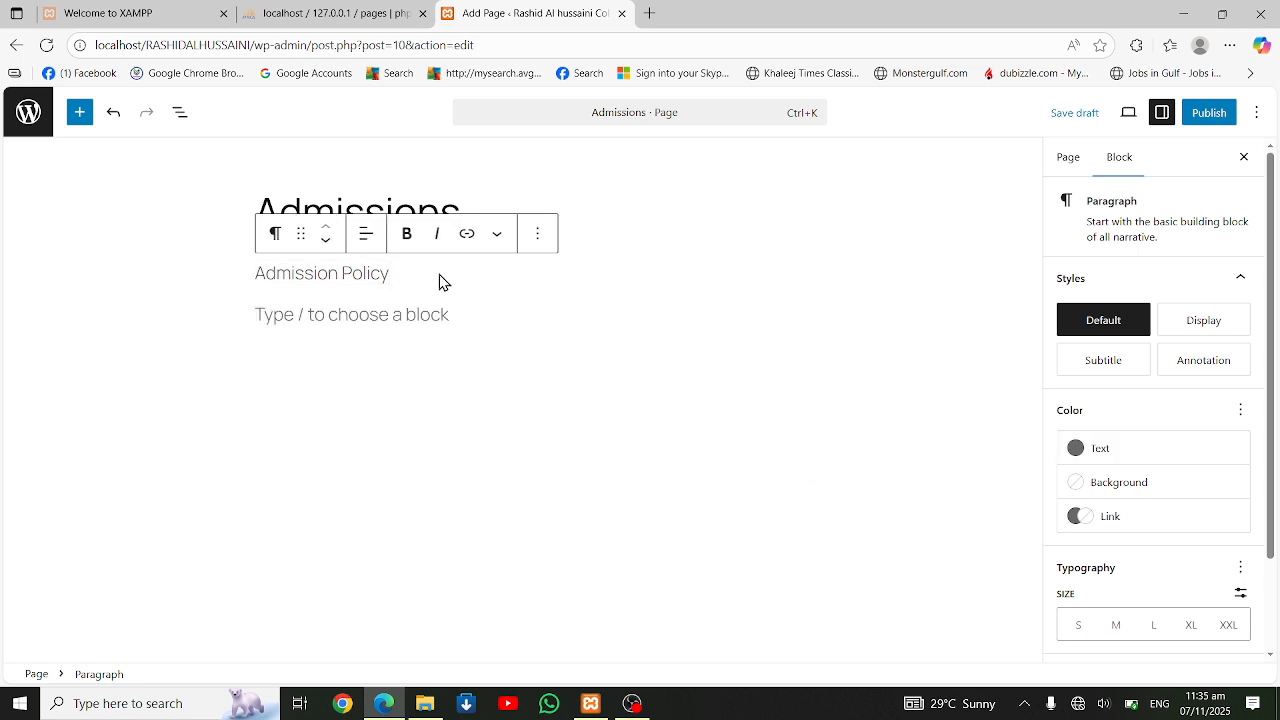
Open the block inserter and start an empty paragraph below "Admission Policy"
left_click_drag(440, 281, 229, 251)
left_click(80, 112)
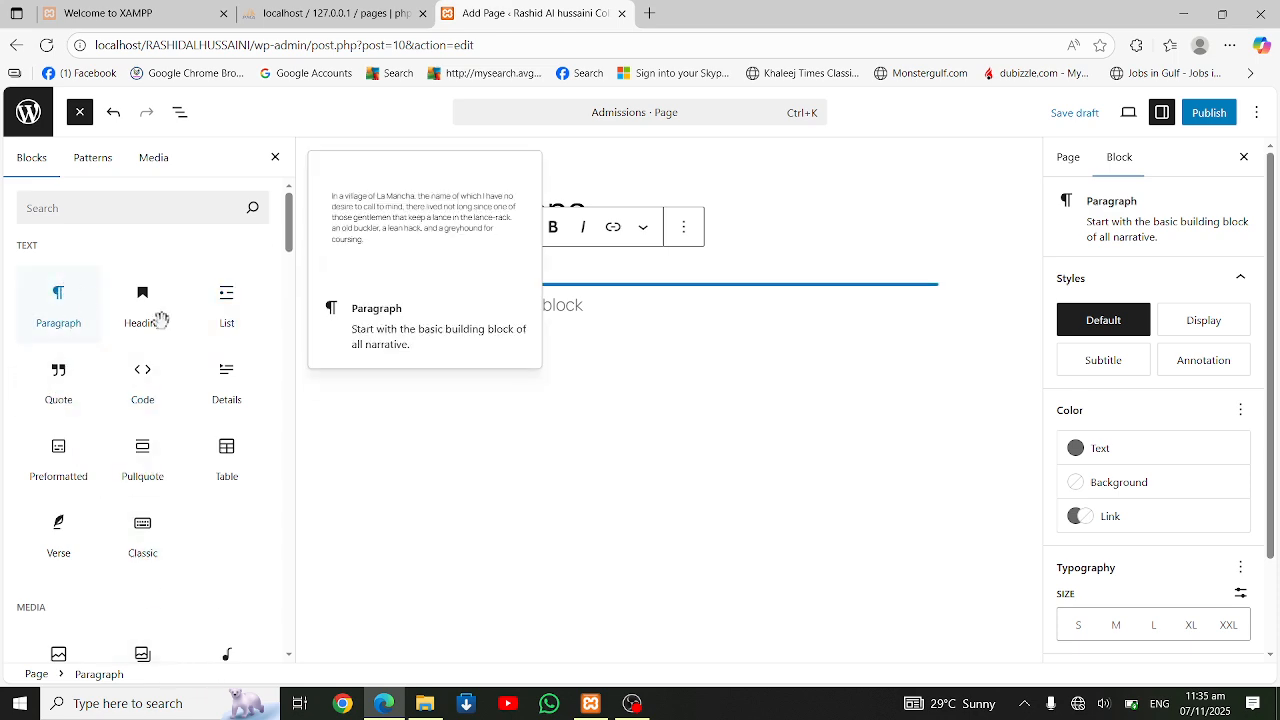
left_click(631, 271)
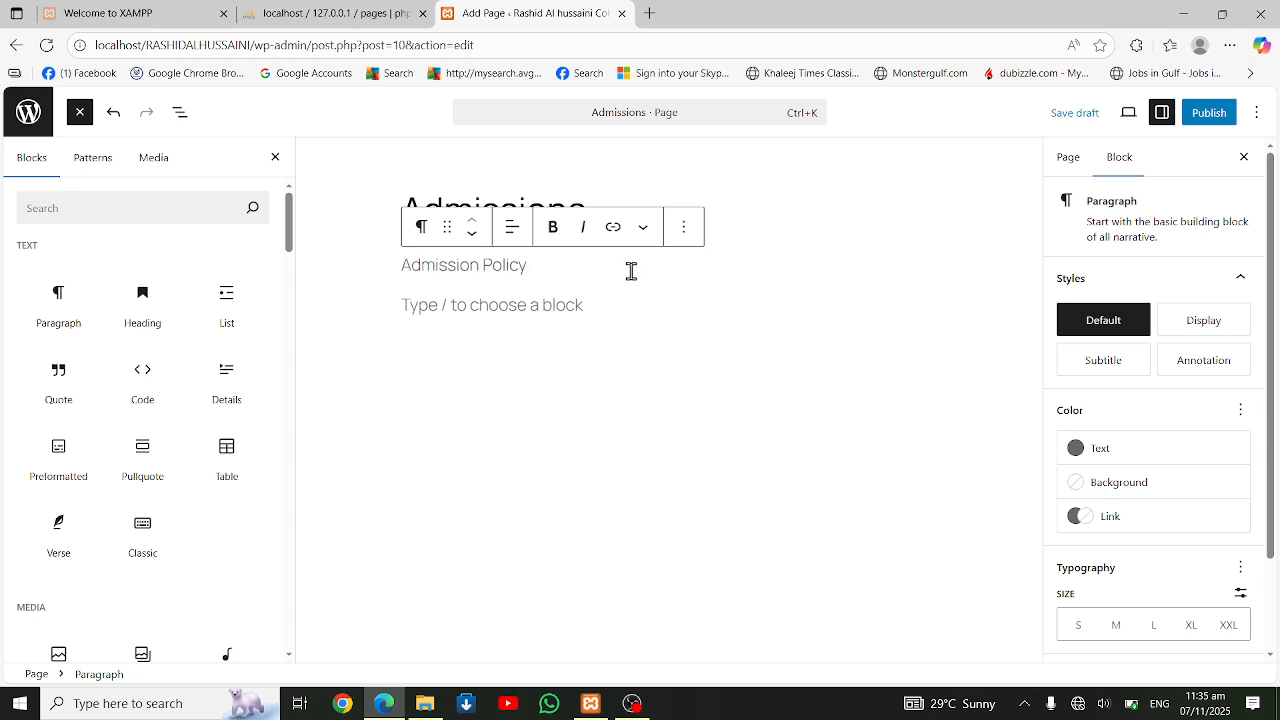
key("Return")
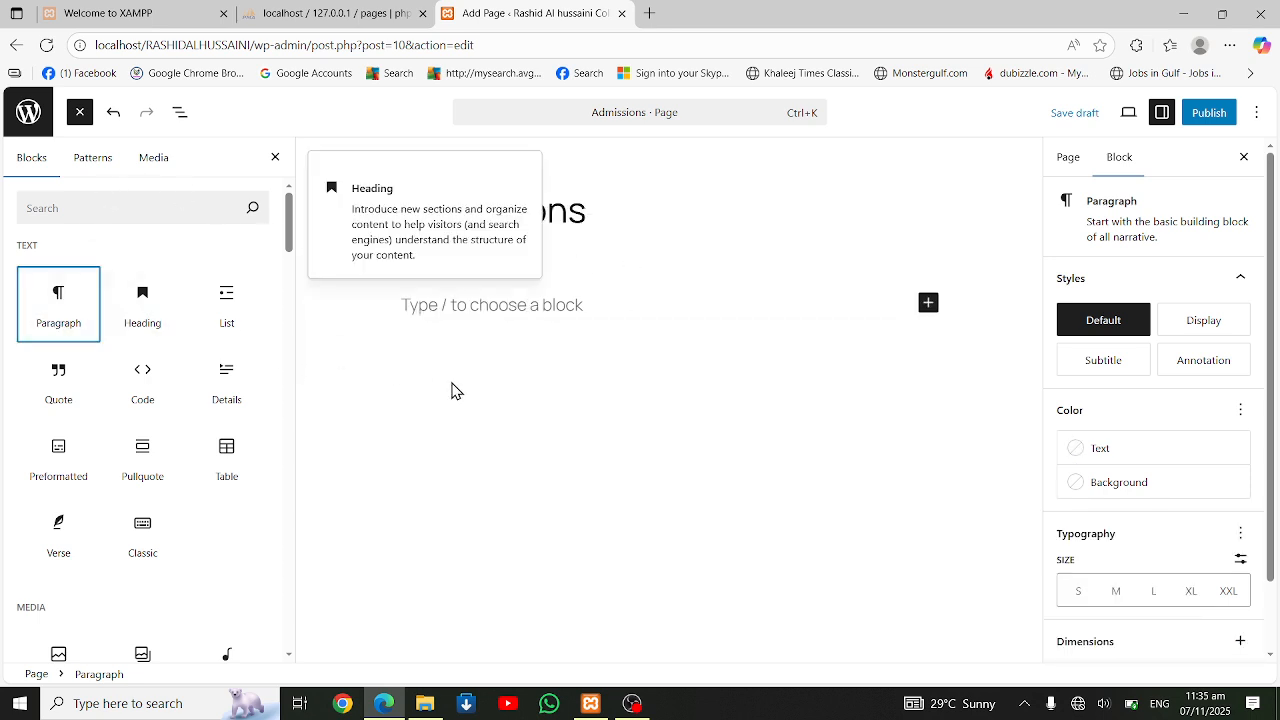
left_click(466, 307)
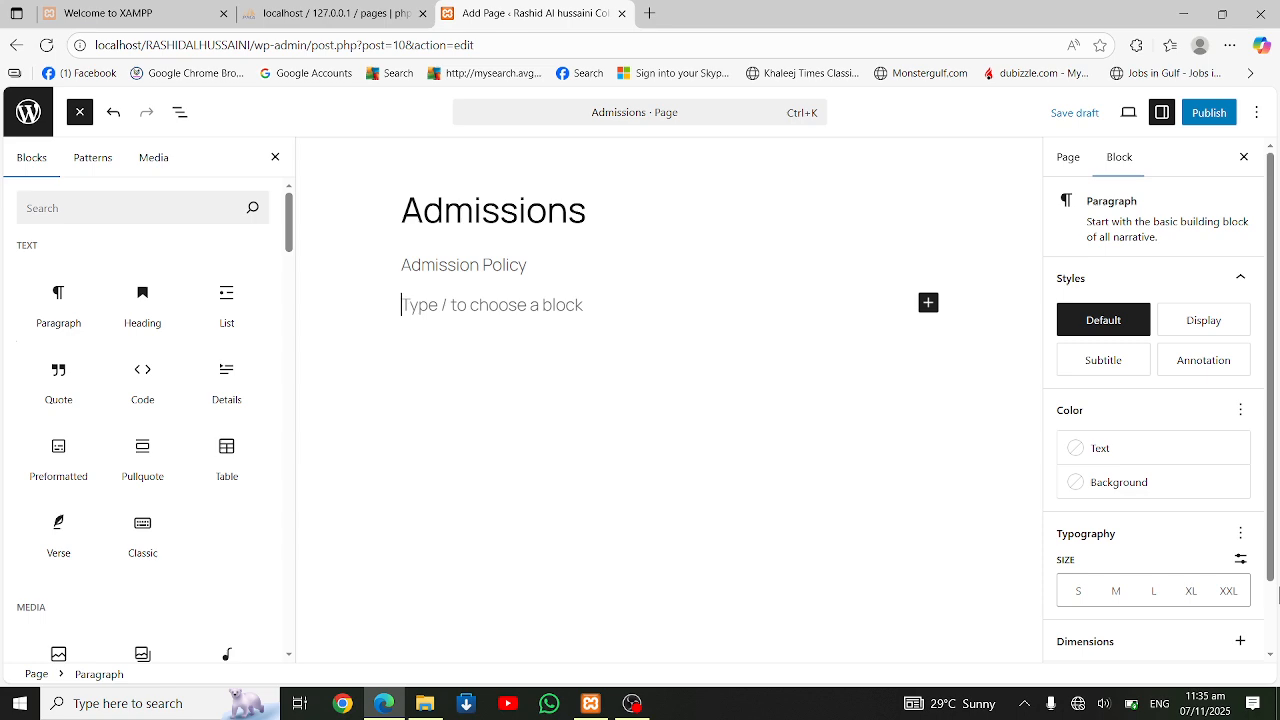
Launch Microsoft Word by running winword
key("super+r")
type("winw")
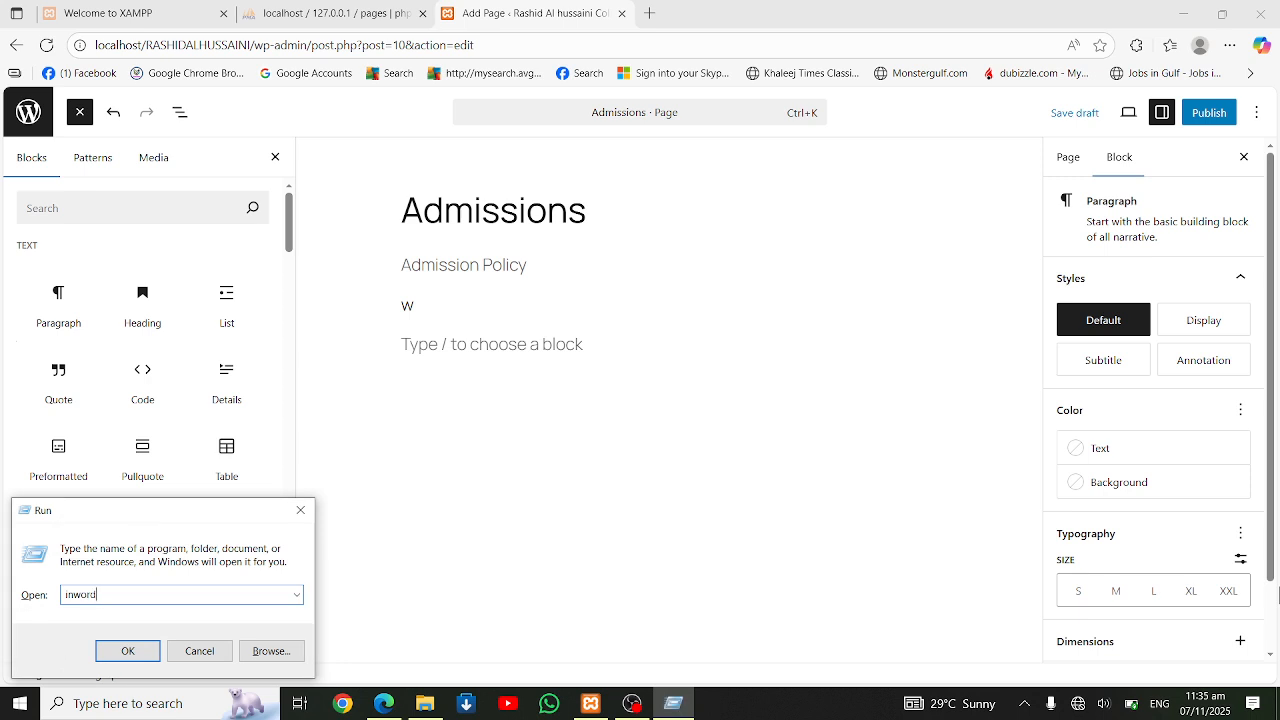
type("o")
key("BackSpace")
key("BackSpace")
key("BackSpace")
key("BackSpace")
type("winwo")
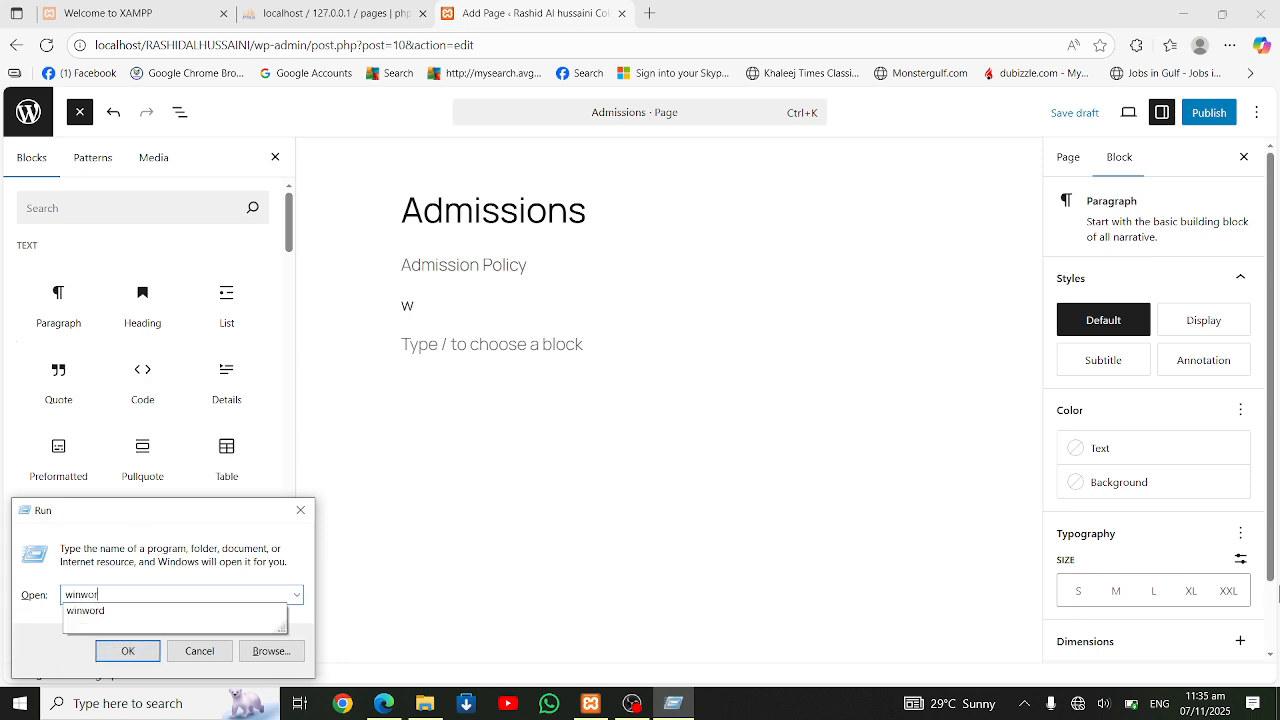
key("Return")
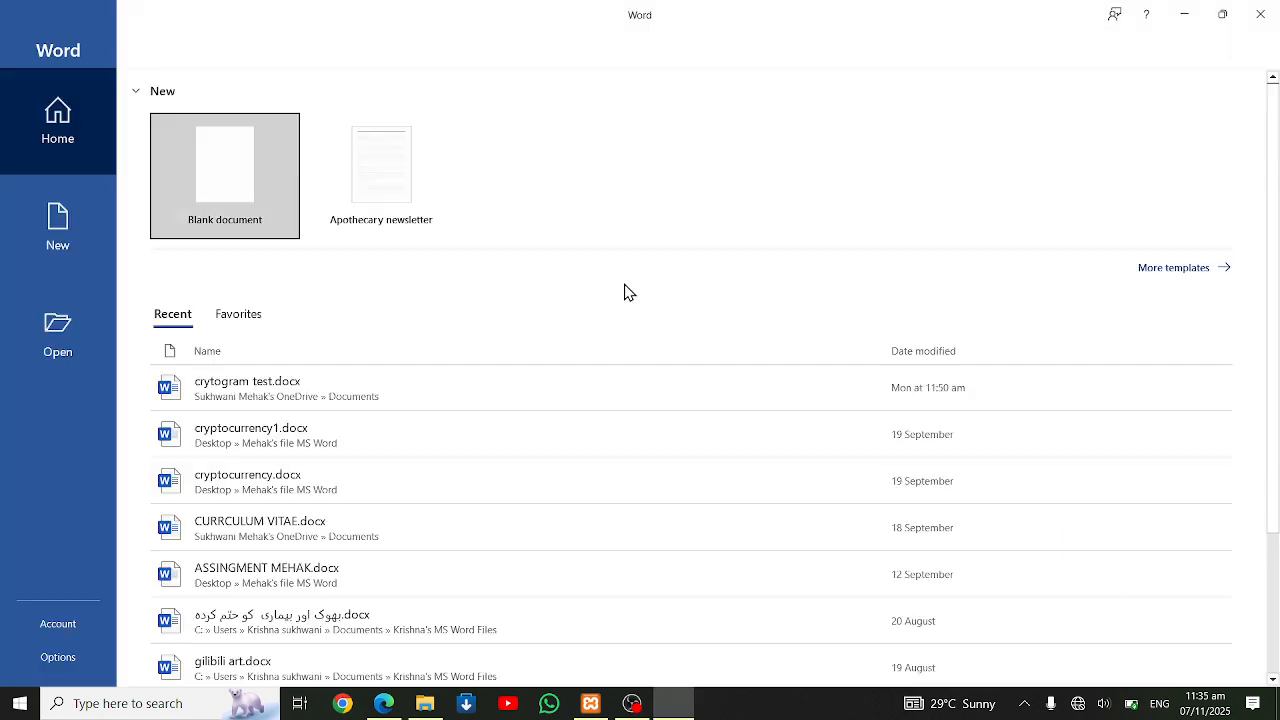
Create a blank document, generate sample text in it with =rand(2), and copy all of it
left_click(240, 162)
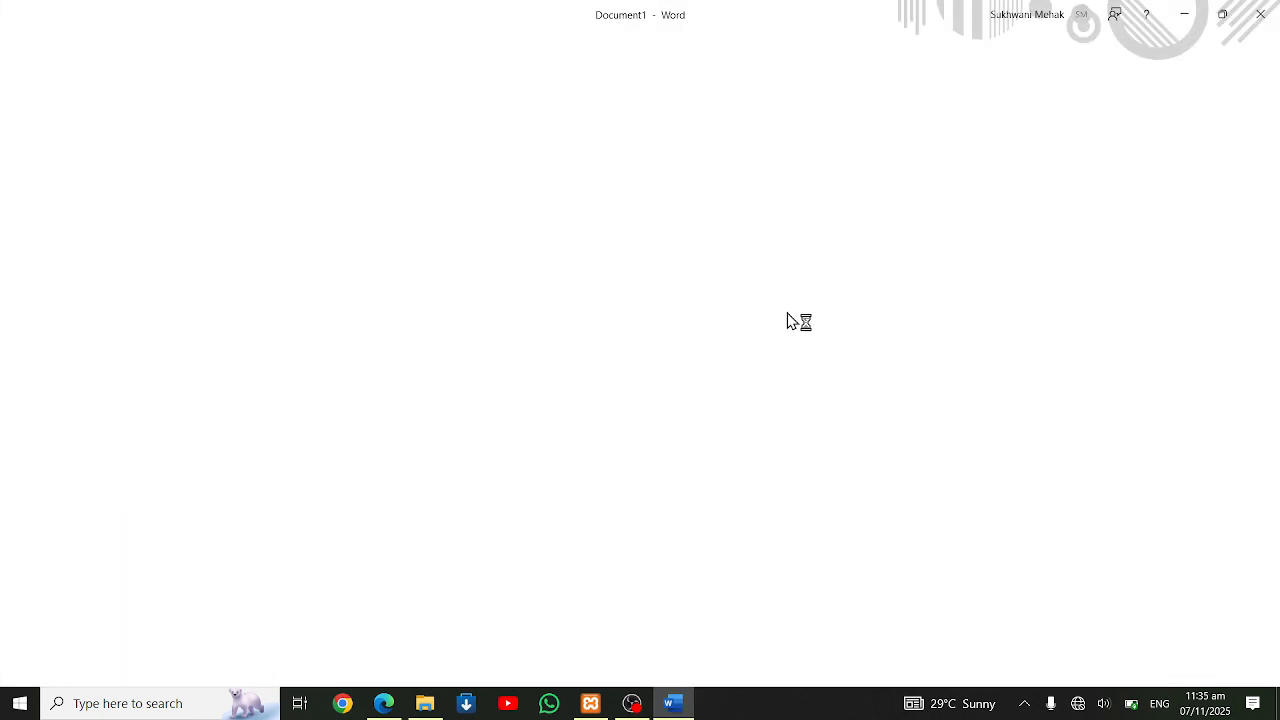
type("=rand(2")
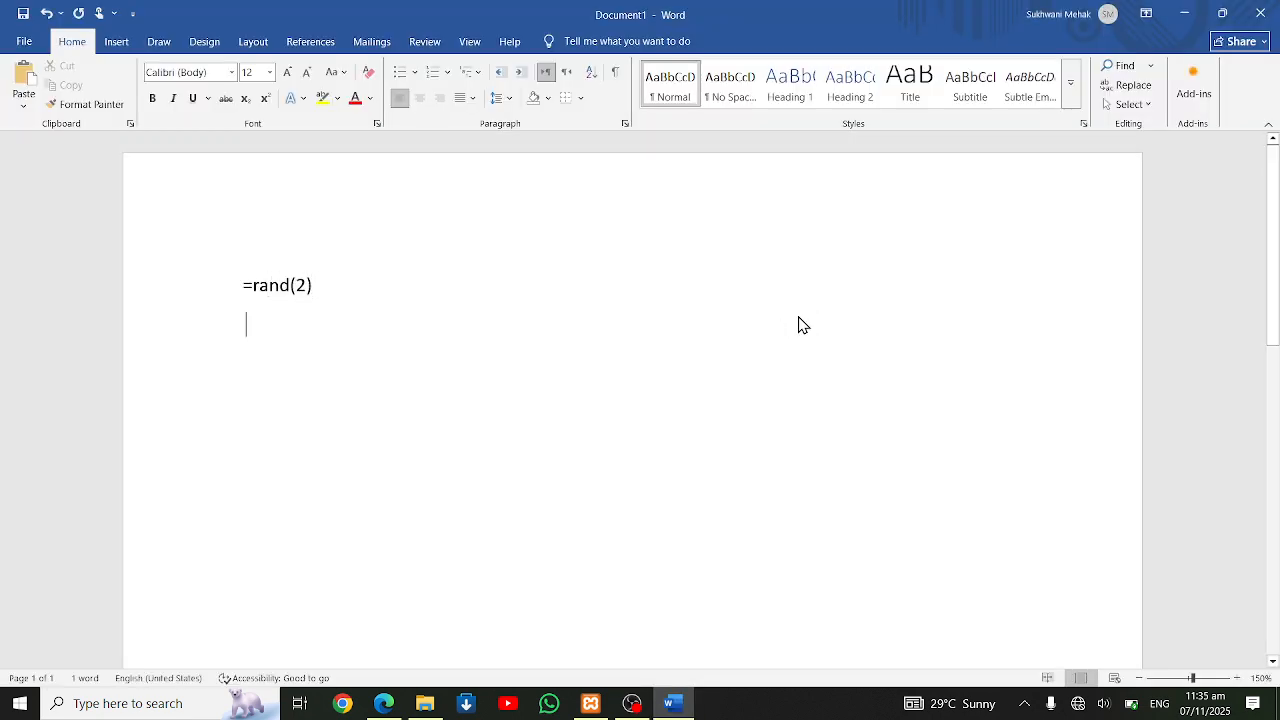
key("ctrl+a")
key("ctrl+c")
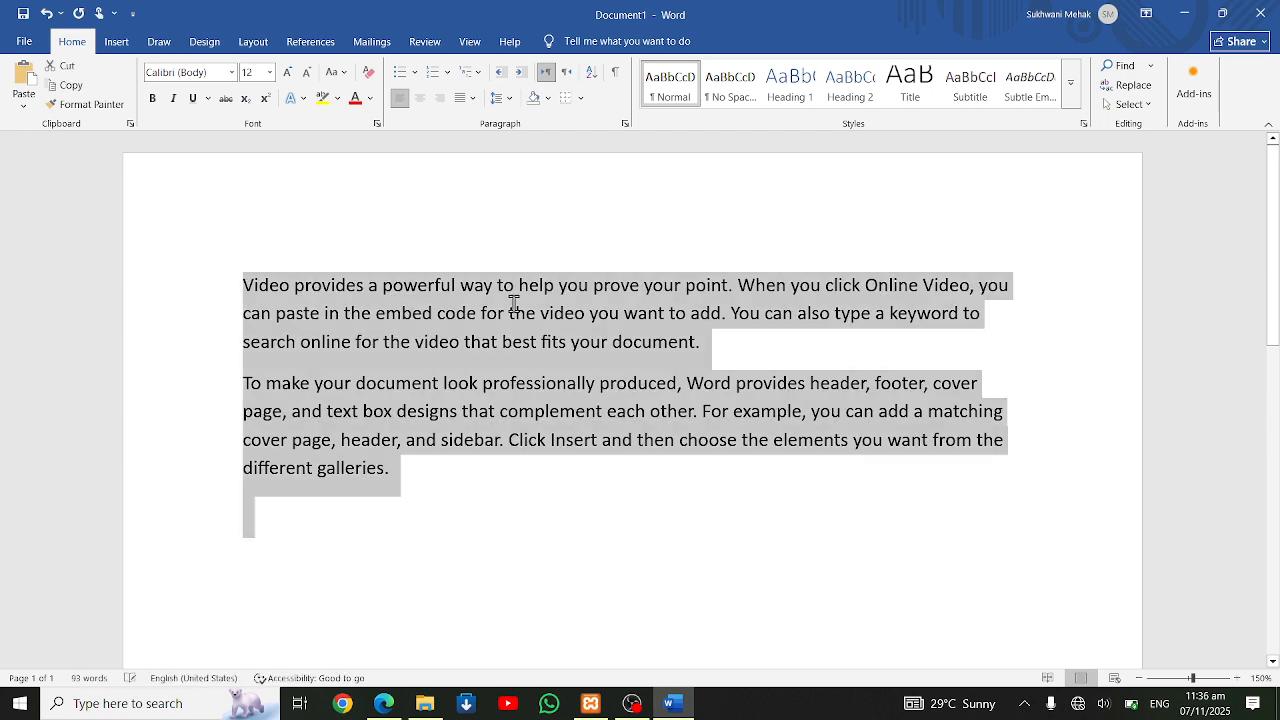
Return to the WordPress page in the browser and paste the sample text below "Admission Policy" in place of the stray "w"
key("alt+Tab")
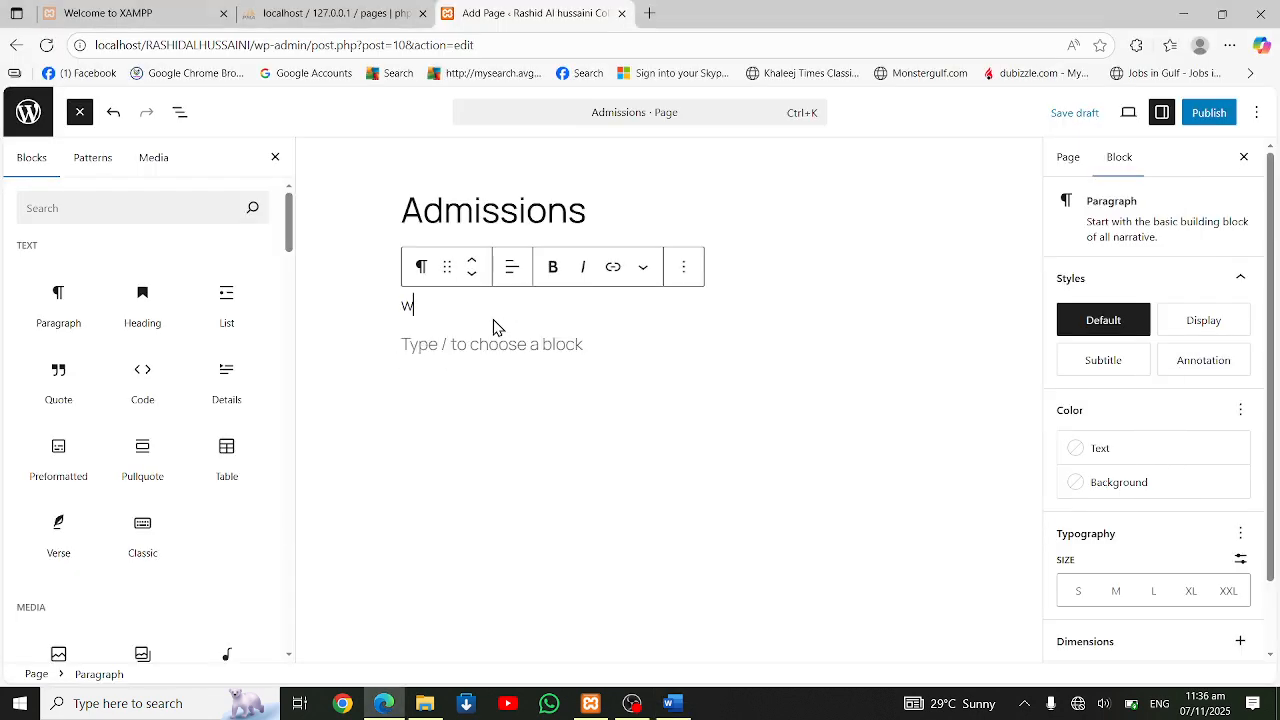
key("ctrl+z")
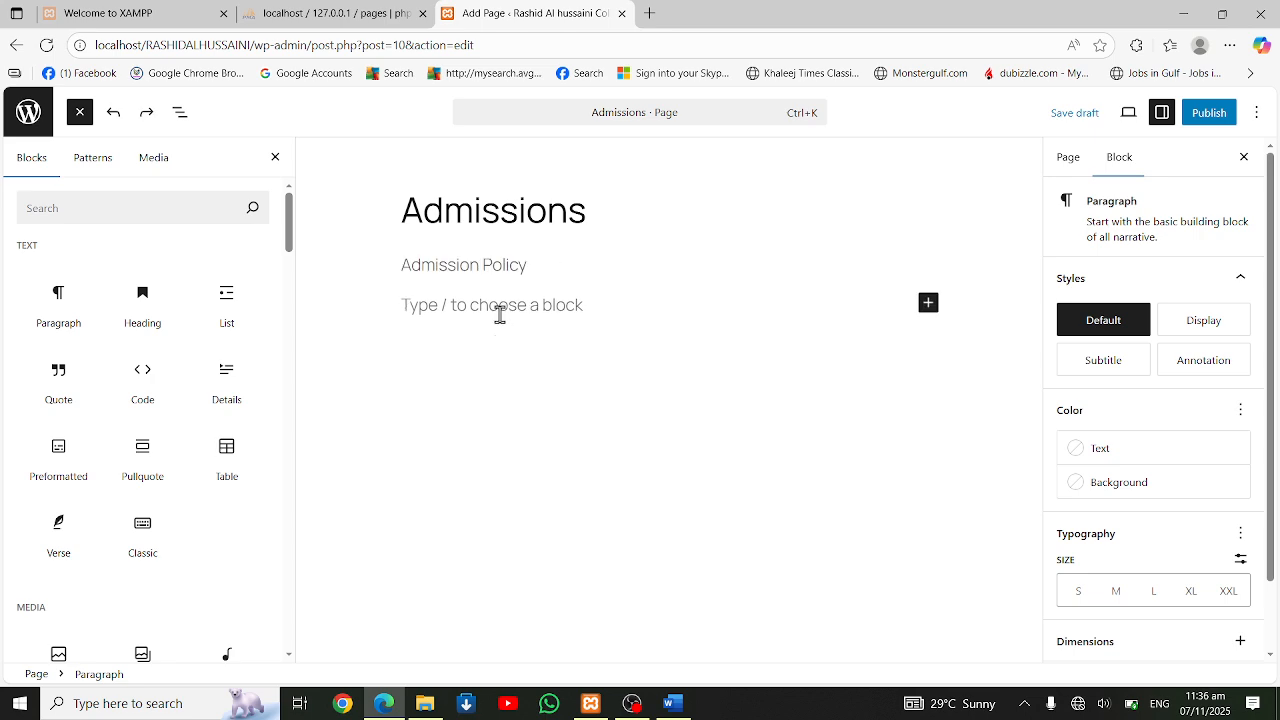
key("ctrl+v")
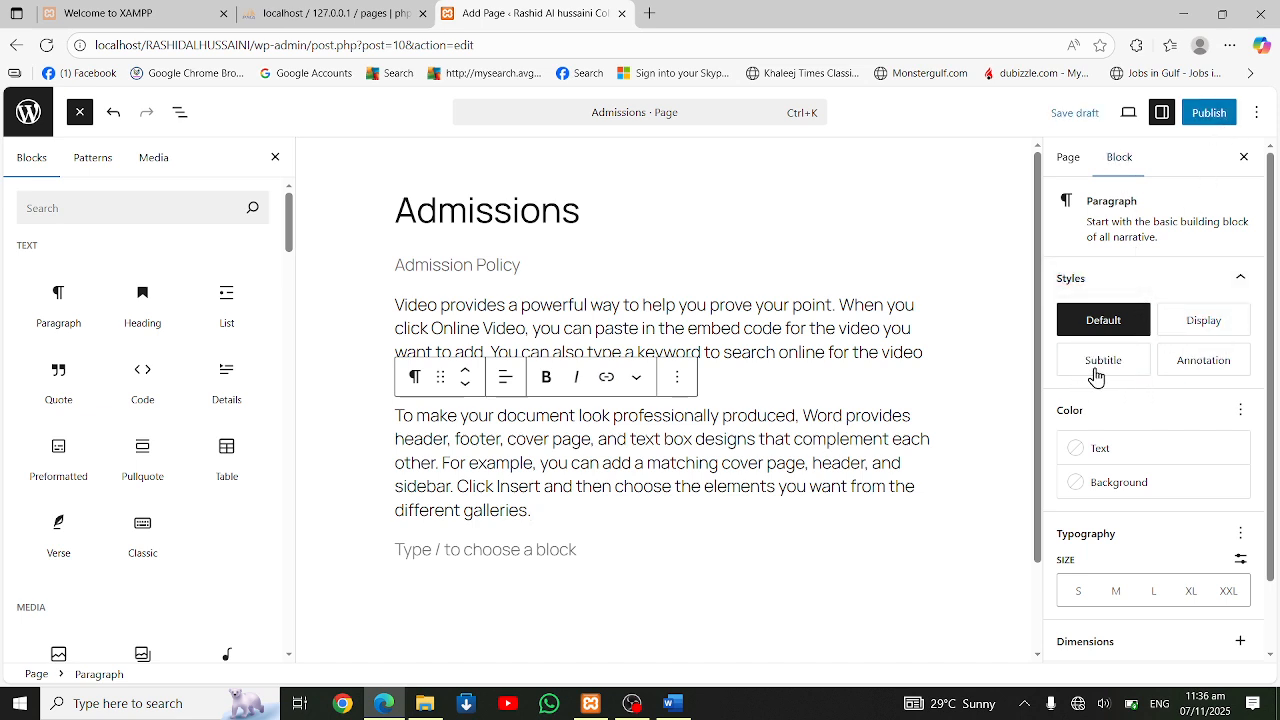
Apply the Display style to the "Admission Policy" paragraph
triple_click(418, 270)
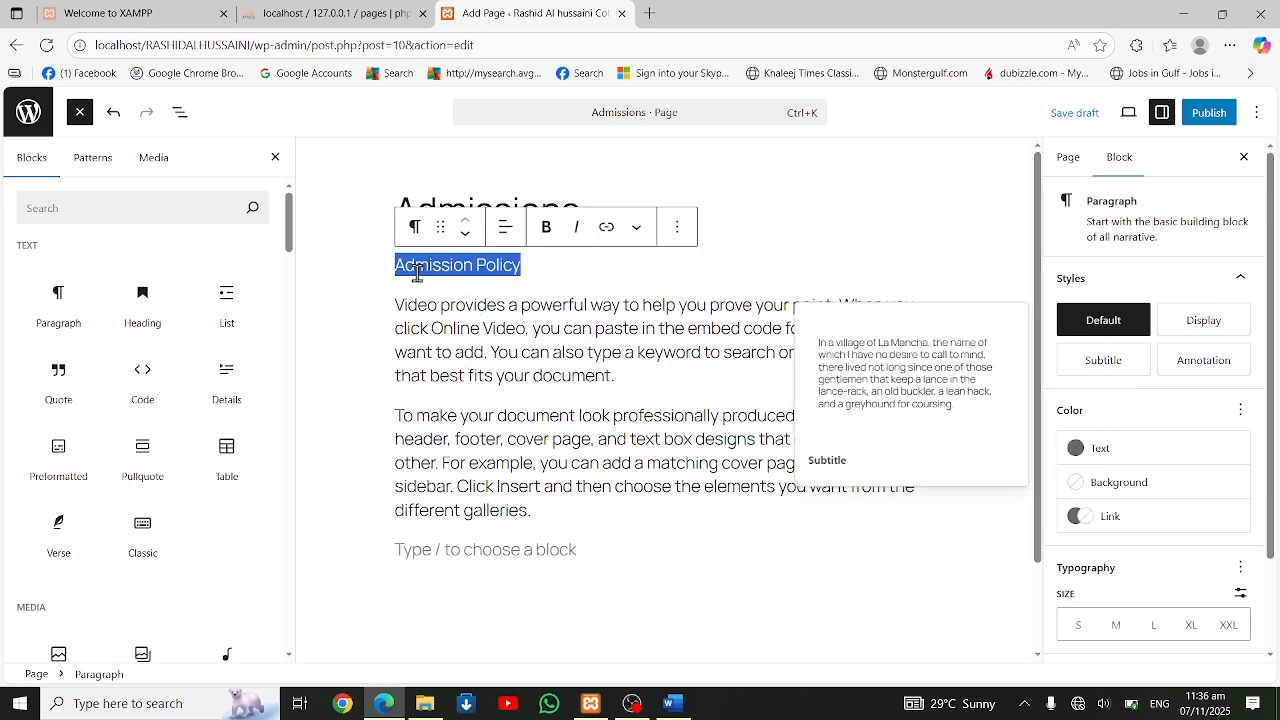
left_click(1201, 338)
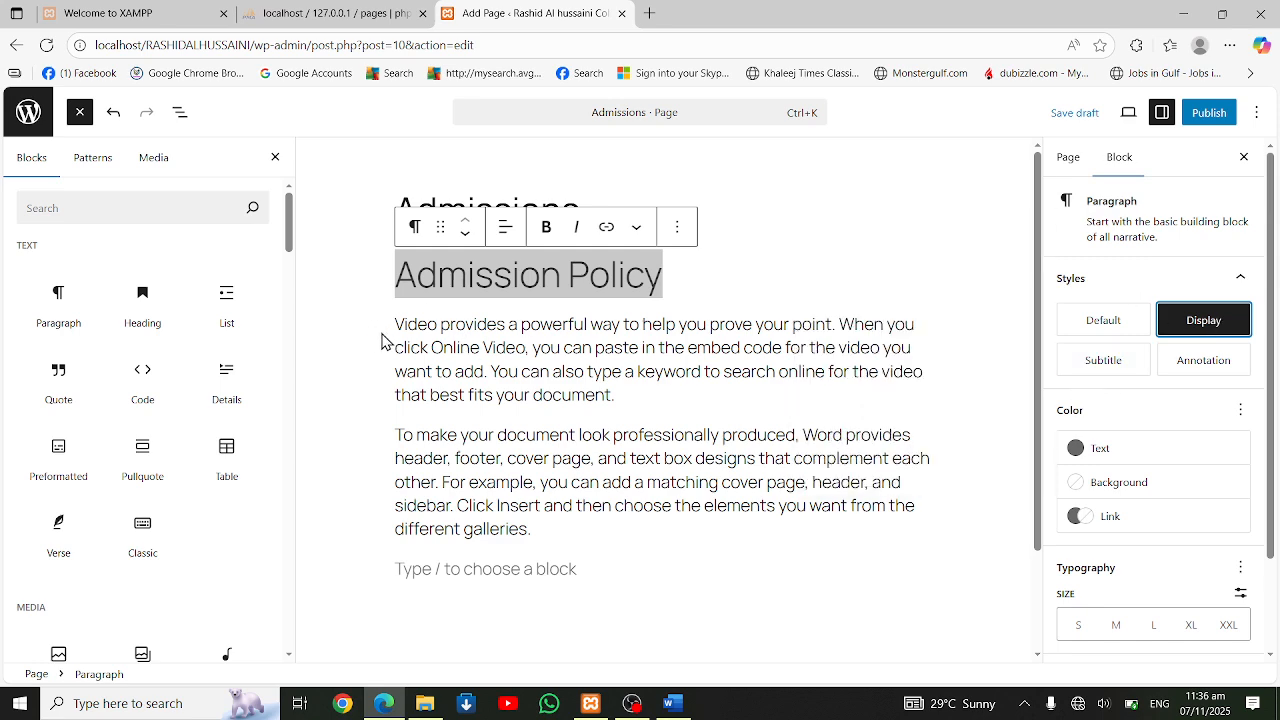
left_click(575, 558, "shift")
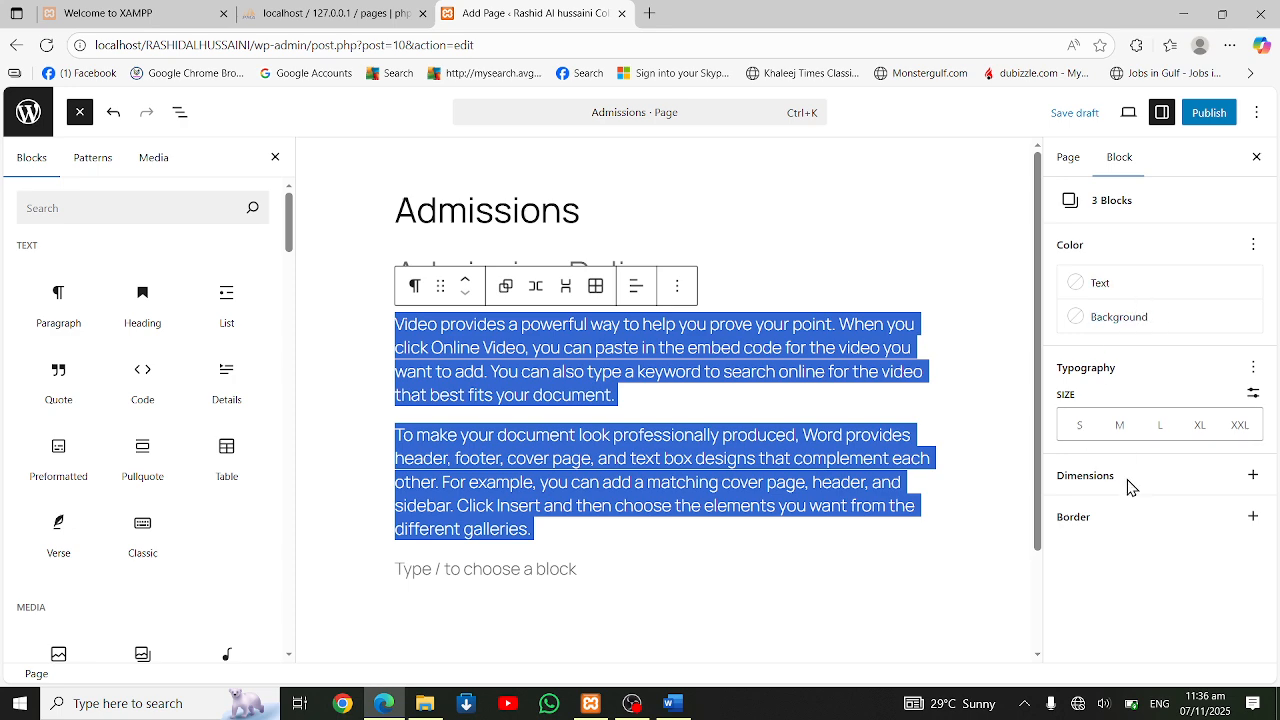
Publish the Admissions page immediately with public visibility
left_click(1220, 118)
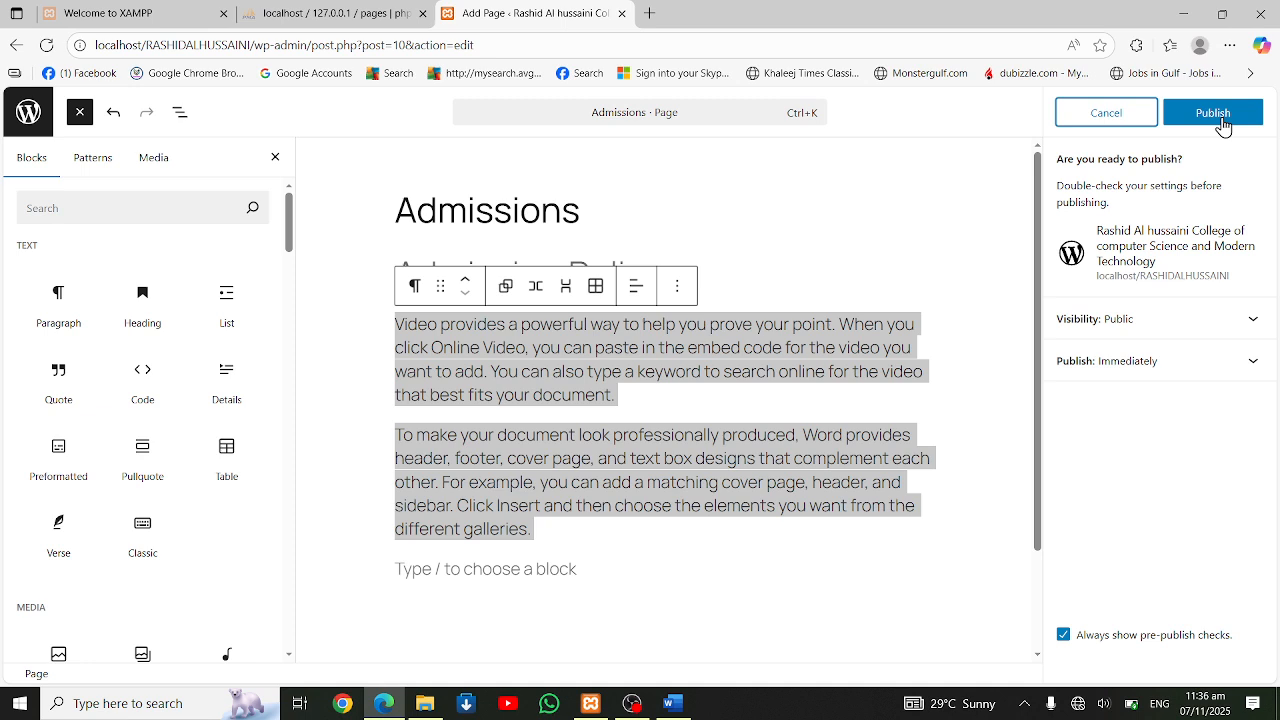
left_click(1213, 115)
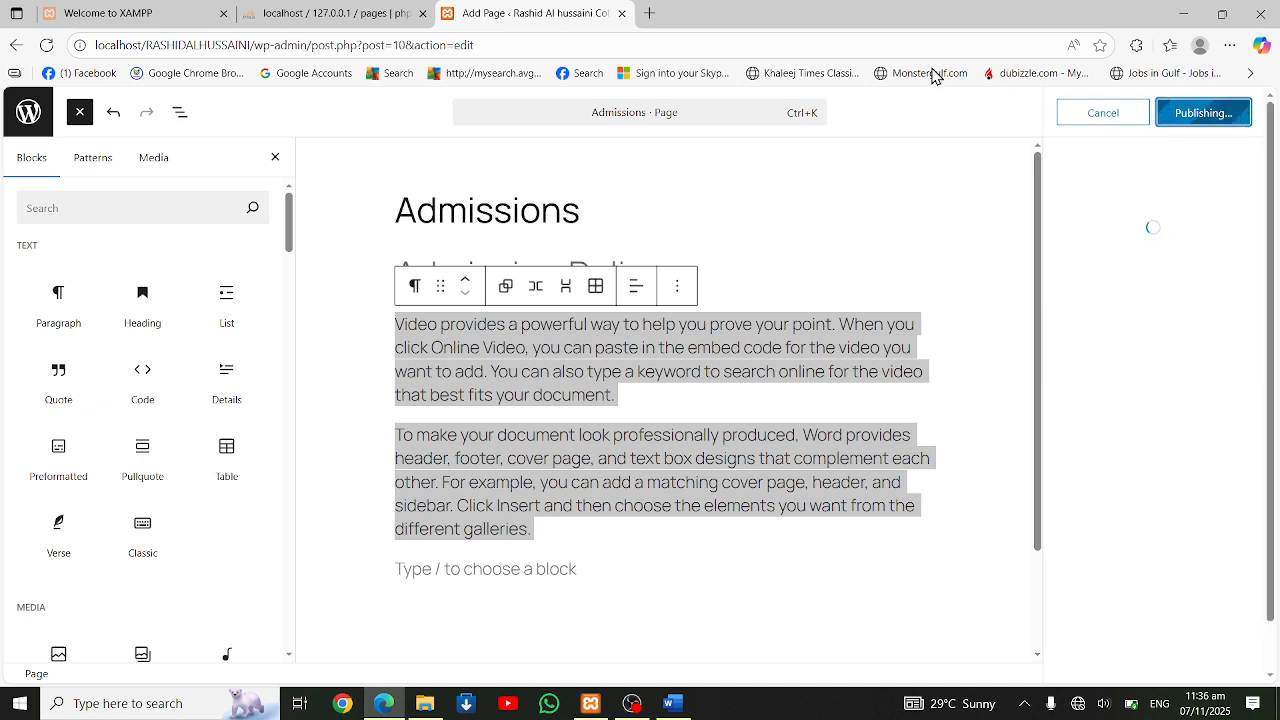
Open the site's public front page at localhost/RASHIDALHUSSAINI in a new browser tab
left_click(659, 20)
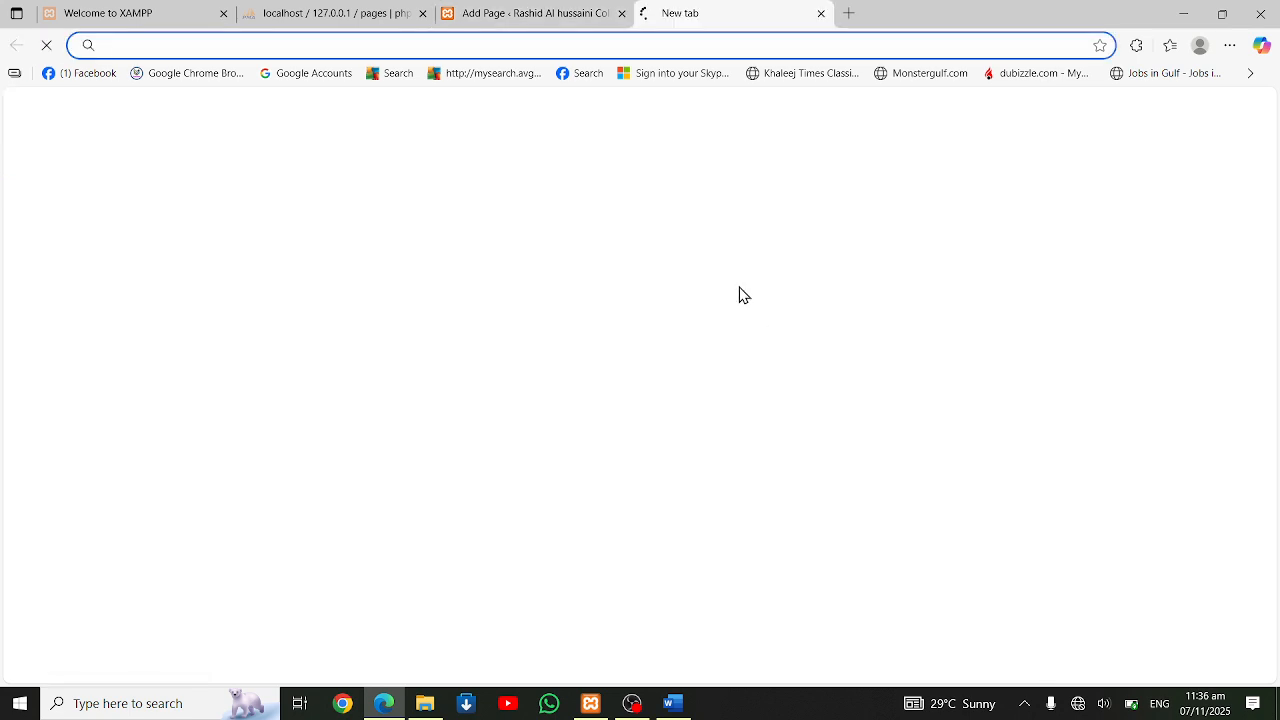
type("loca")
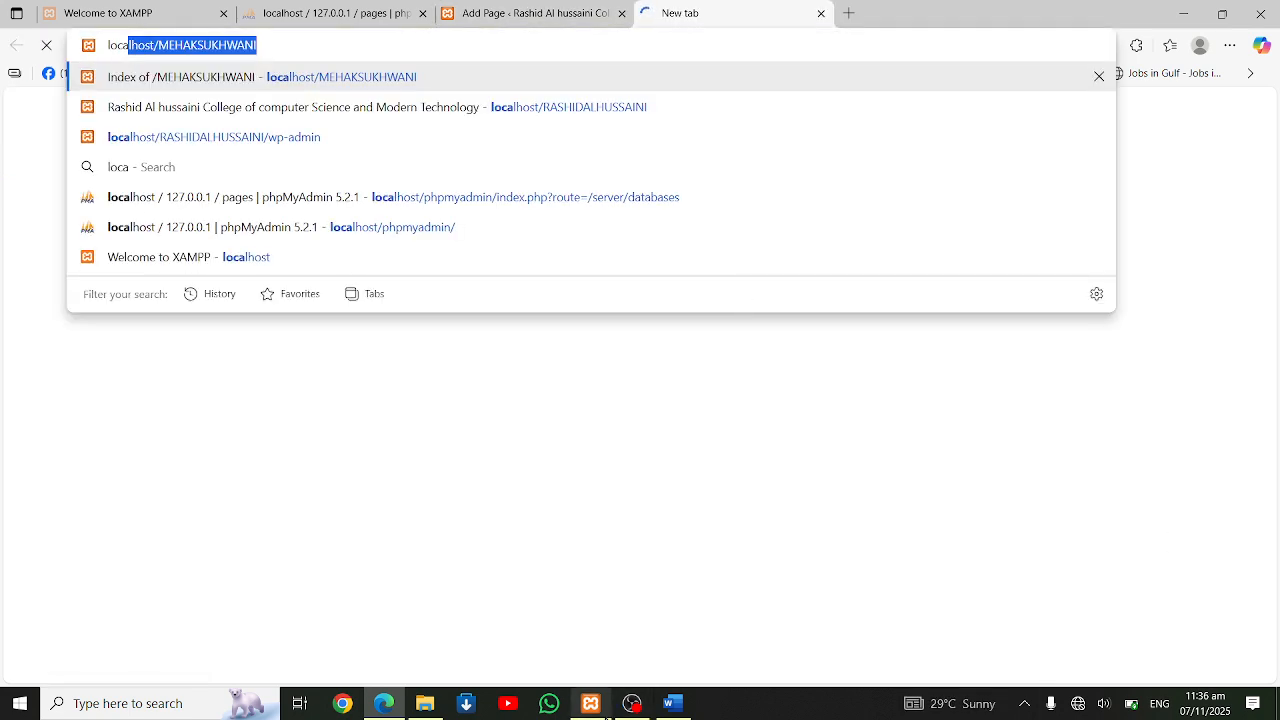
key("End")
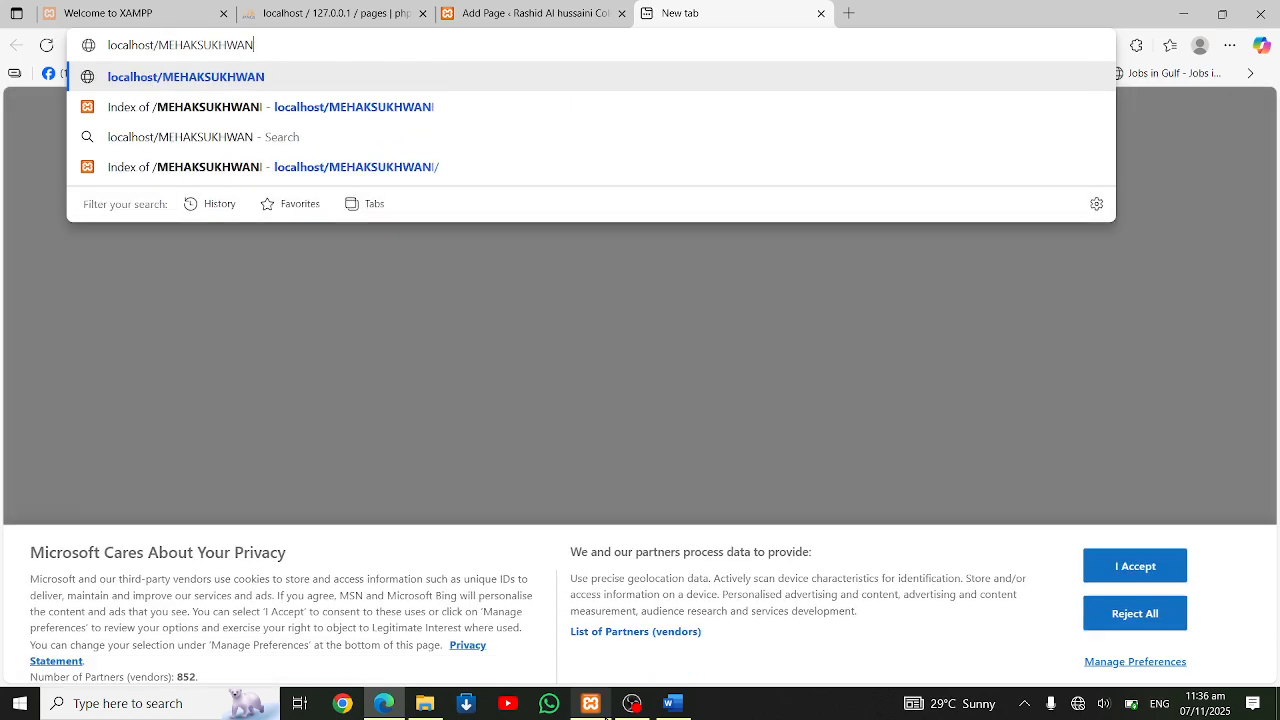
key("BackSpace")
key("BackSpace")
key("BackSpace")
key("BackSpace")
key("BackSpace")
key("BackSpace")
key("BackSpace")
key("BackSpace")
key("BackSpace")
key("BackSpace")
key("BackSpace")
key("BackSpace")
key("BackSpace")
key("BackSpace")
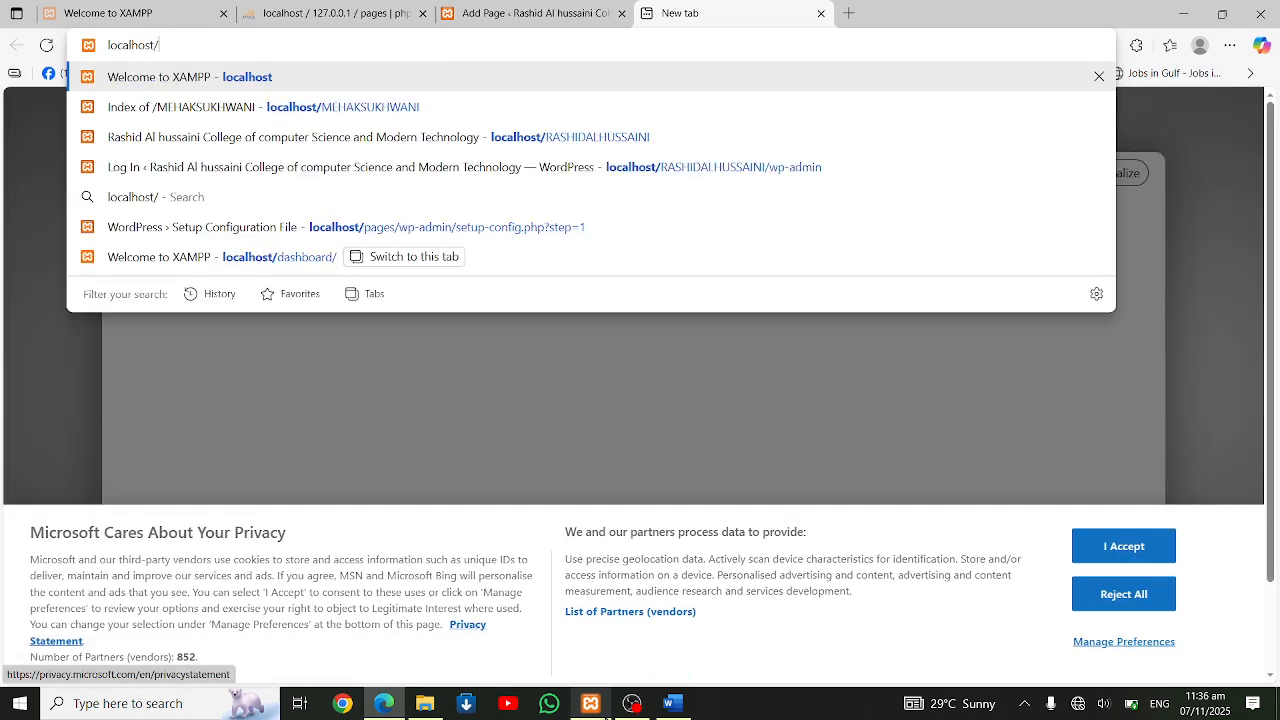
type("/rashid")
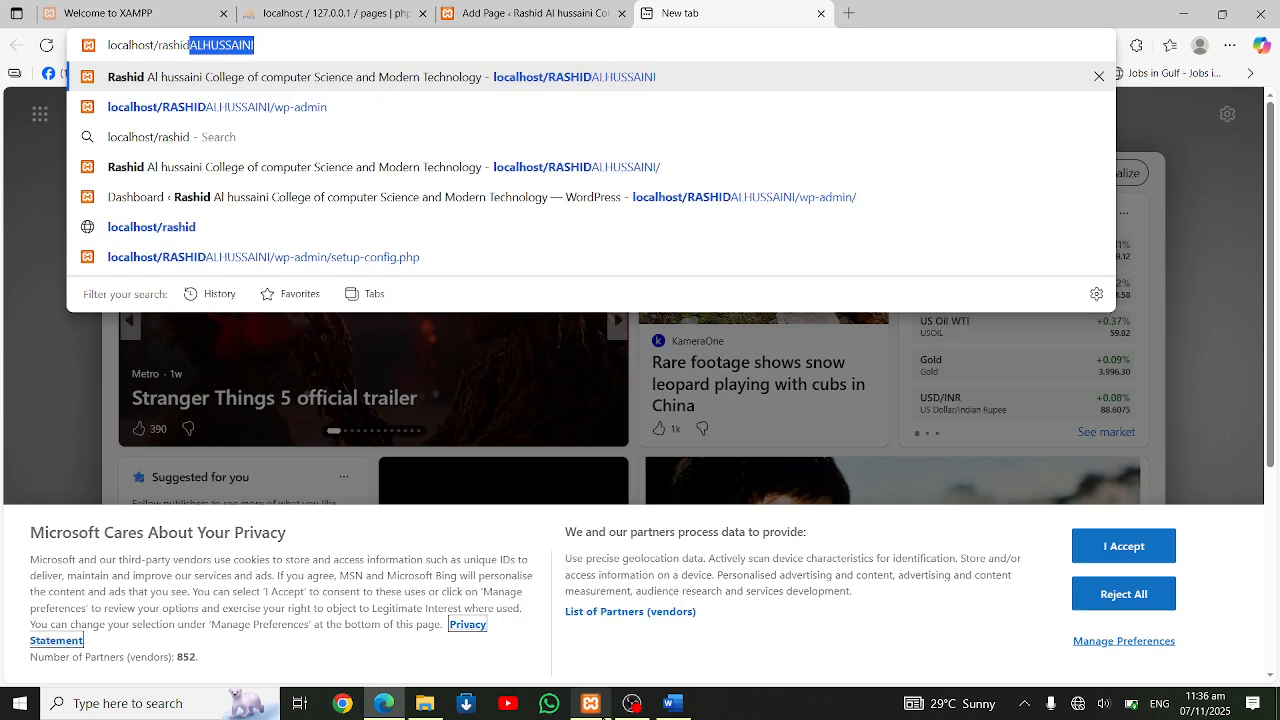
key("Return")
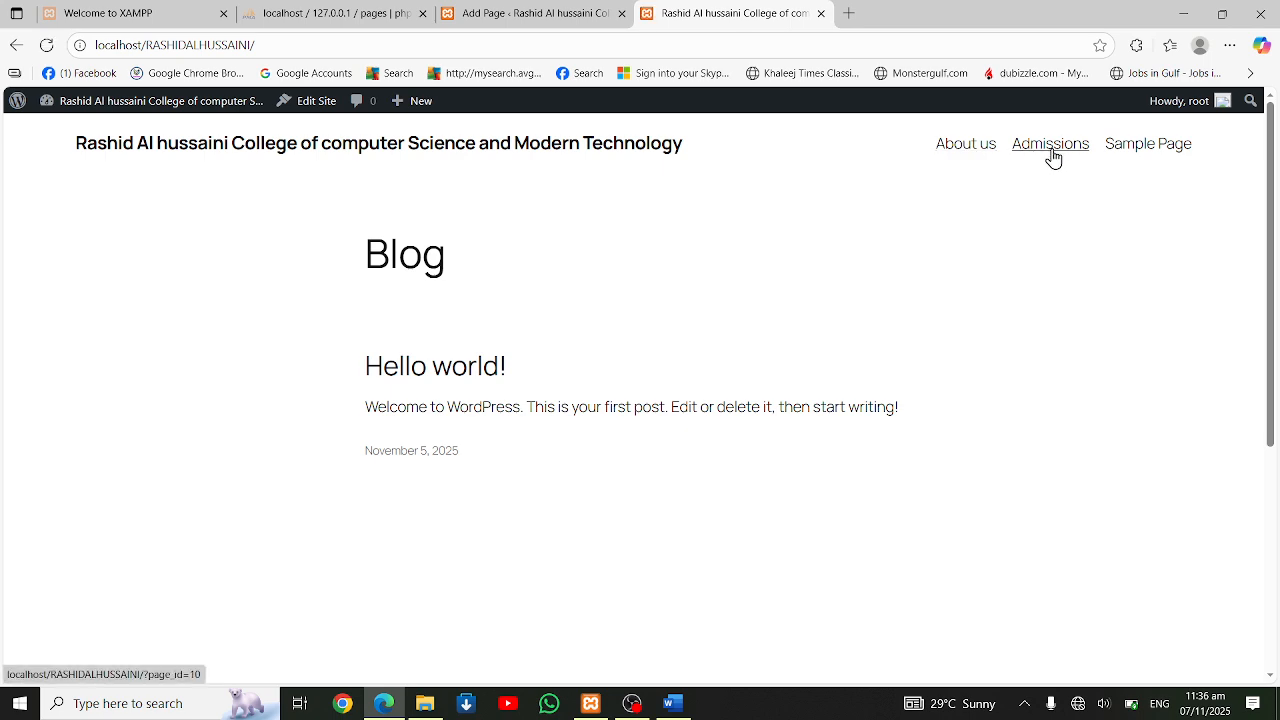
View the published Admissions page from its heading down to the footer, and open the About us page
left_click(1050, 145)
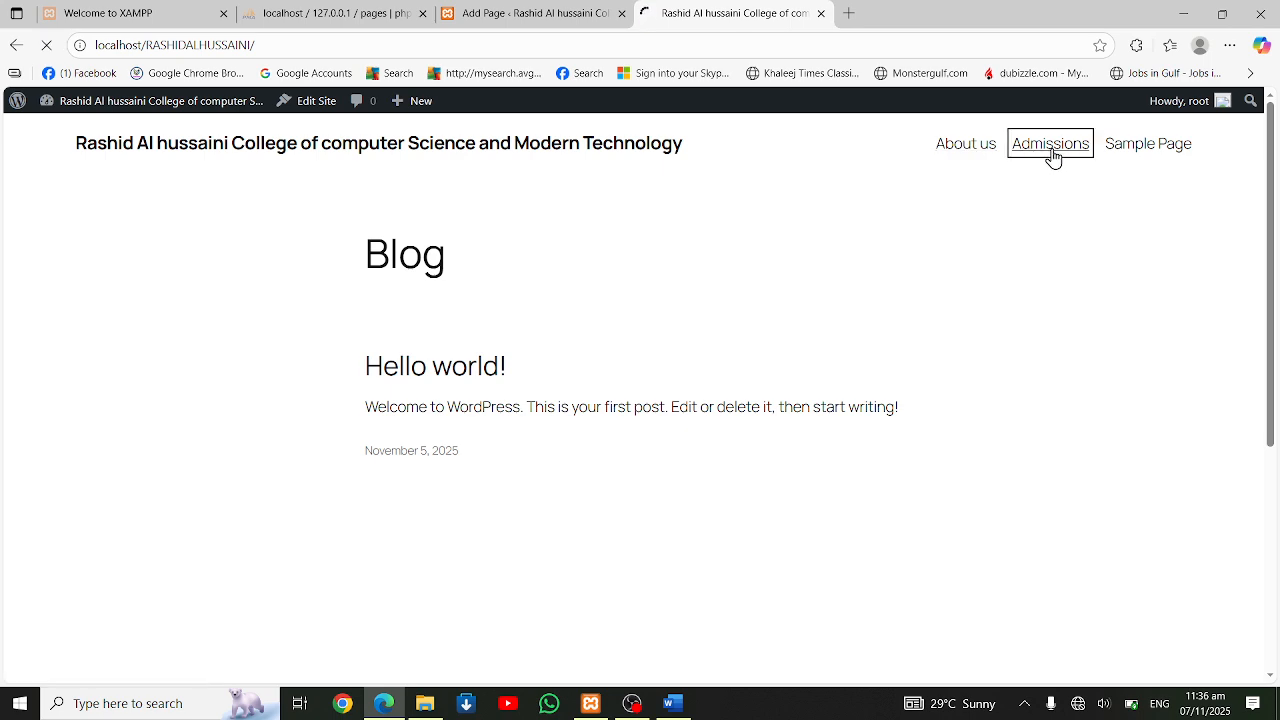
scroll(657, 274, "down", 4)
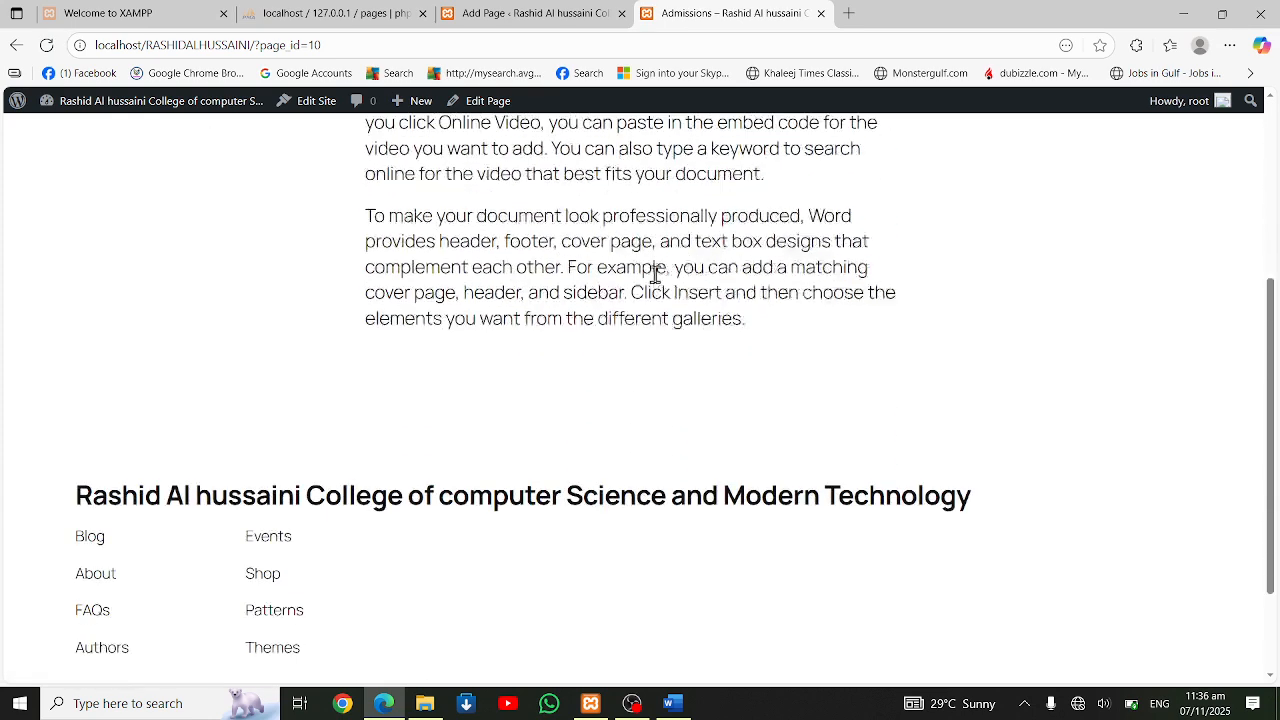
scroll(655, 274, "up", 4)
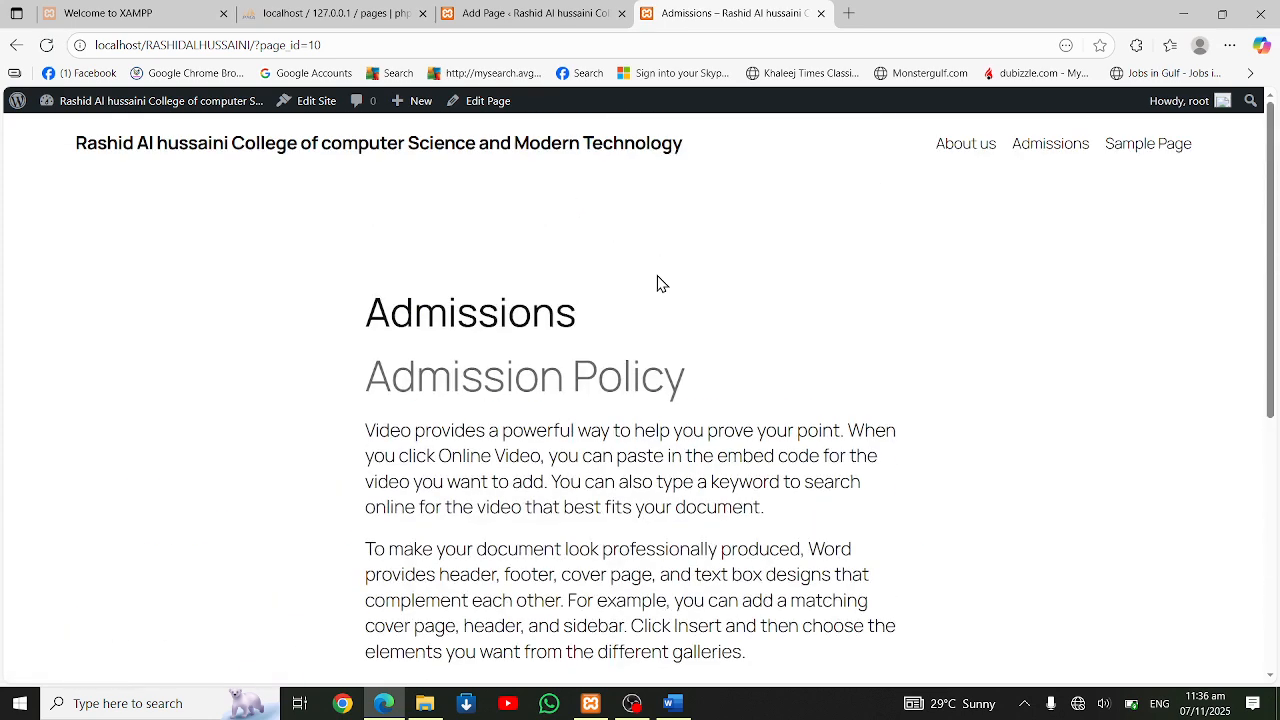
left_click(988, 152)
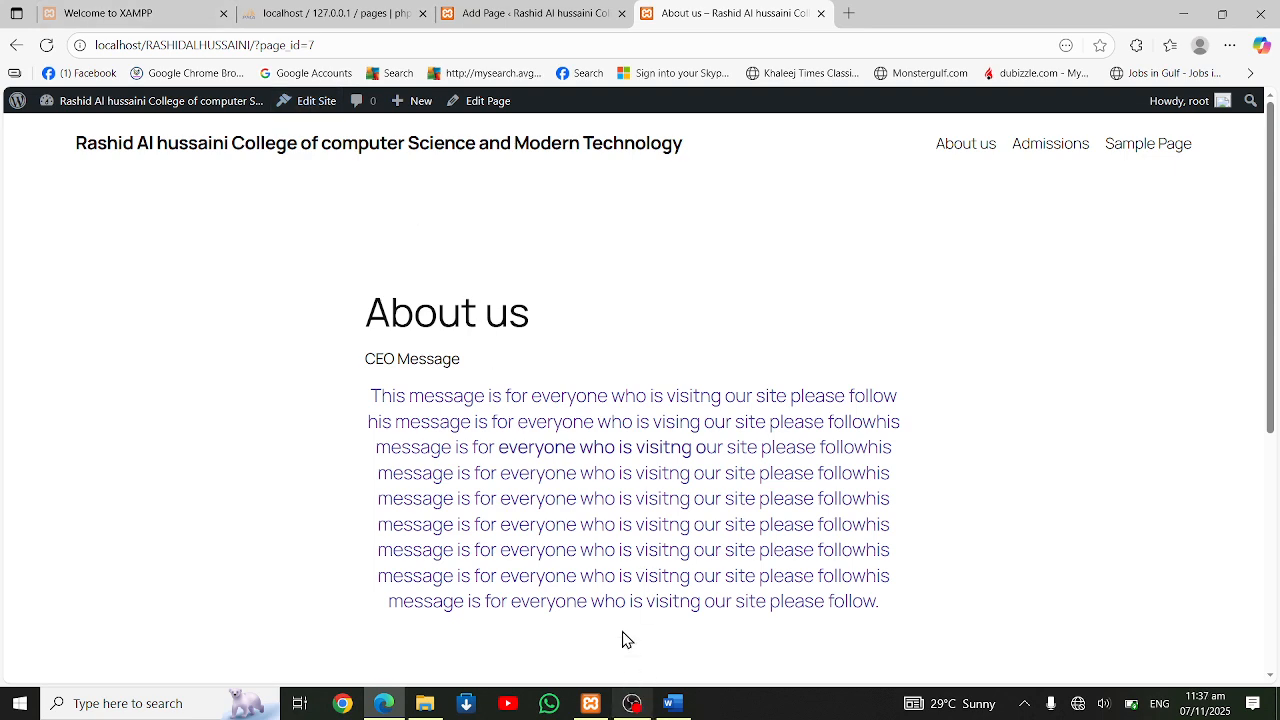
Return to the Admissions page editor and leave it for the WordPress admin dashboard
left_click(512, 13)
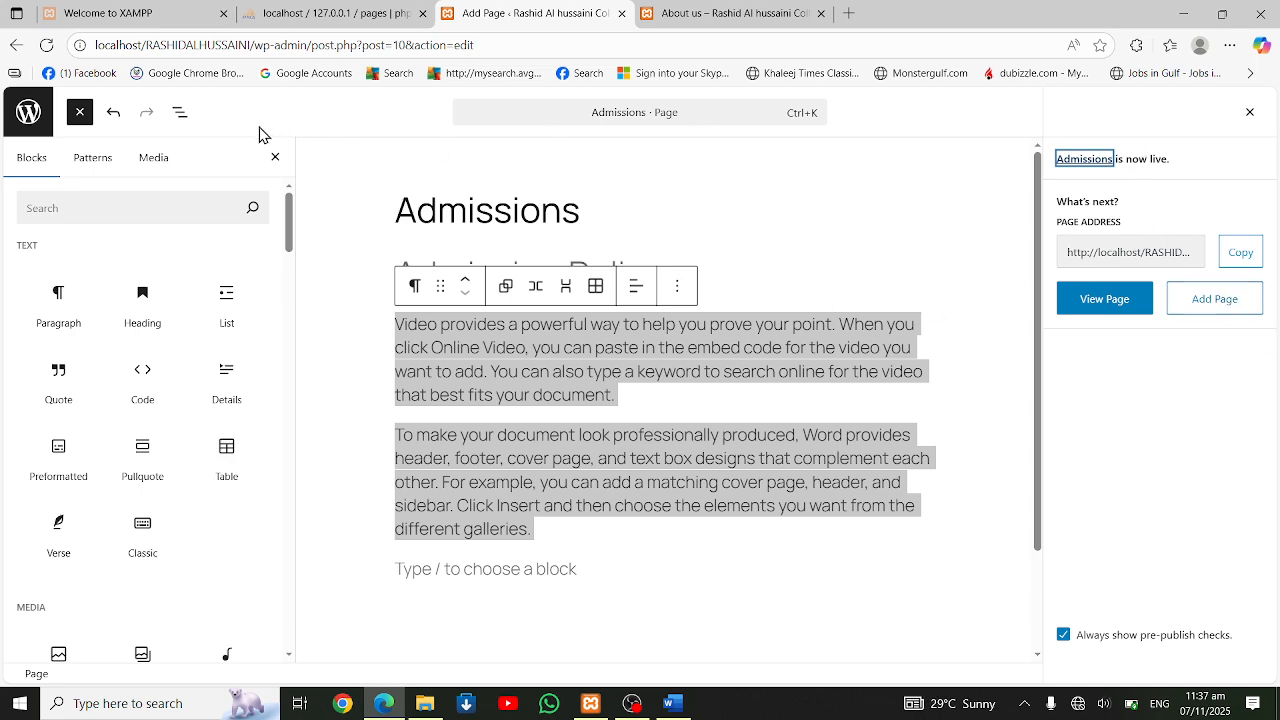
left_click(26, 118)
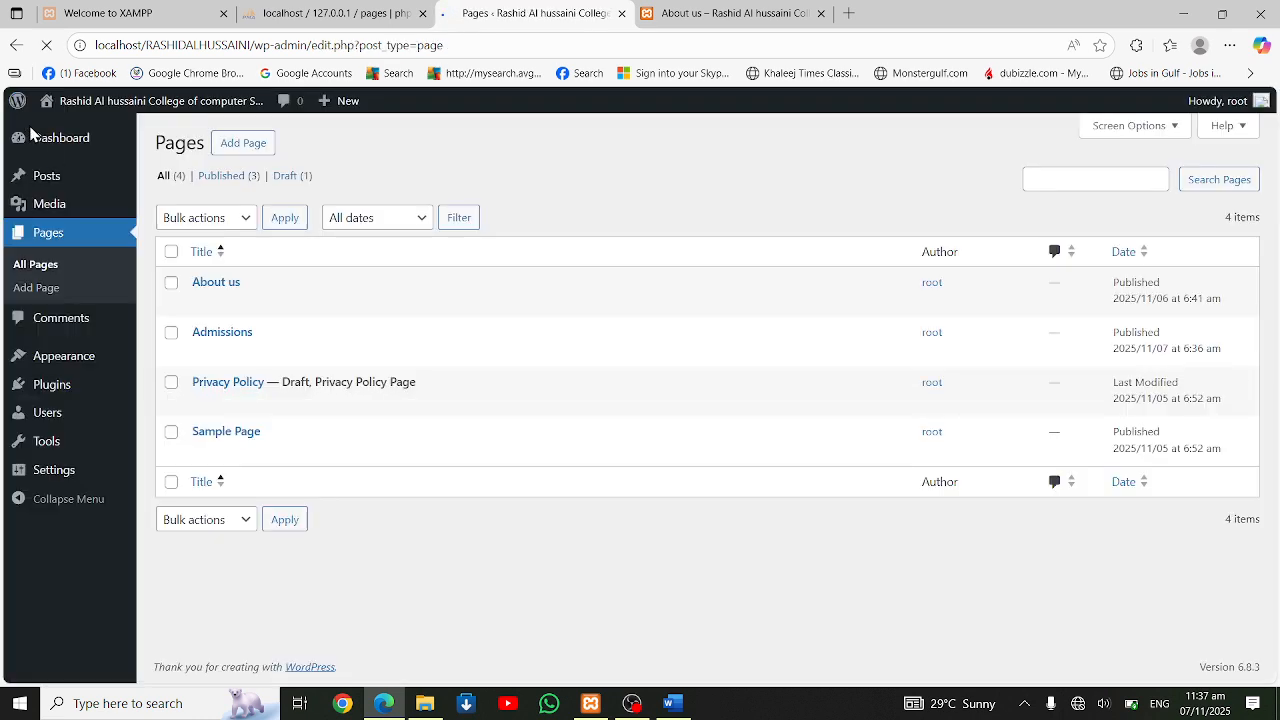
mouse_move(54, 138)
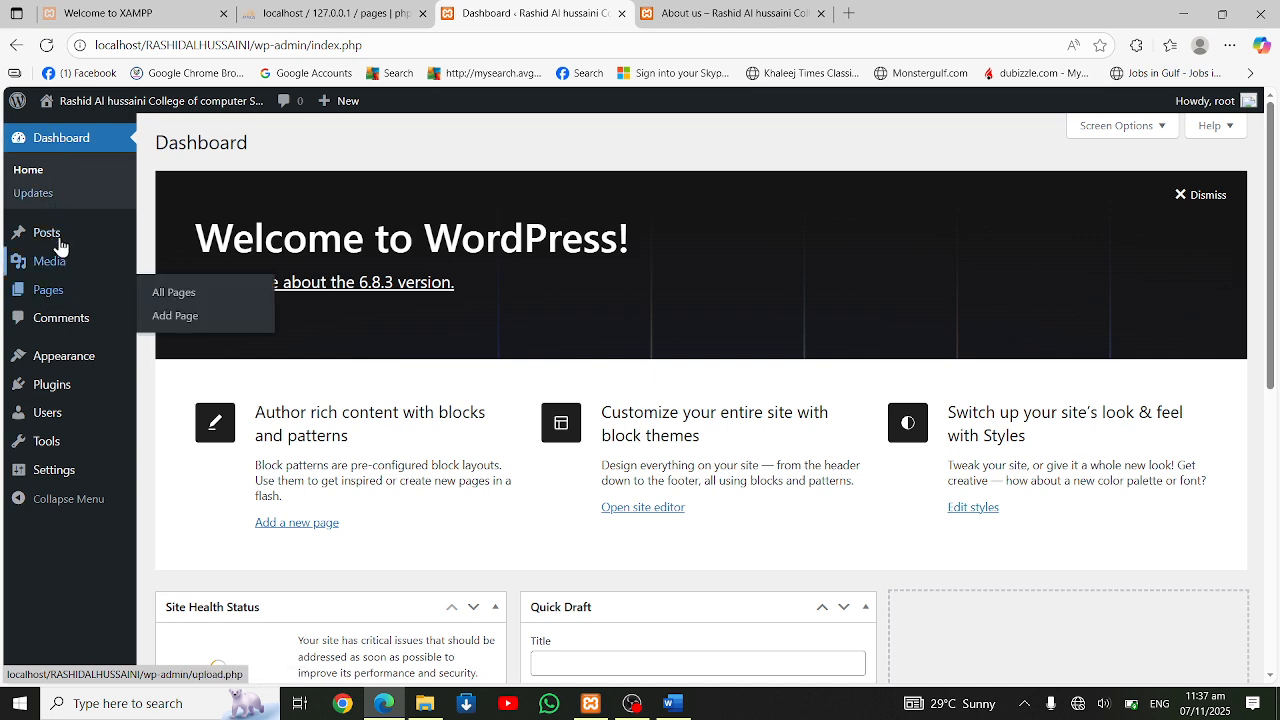
mouse_move(58, 240)
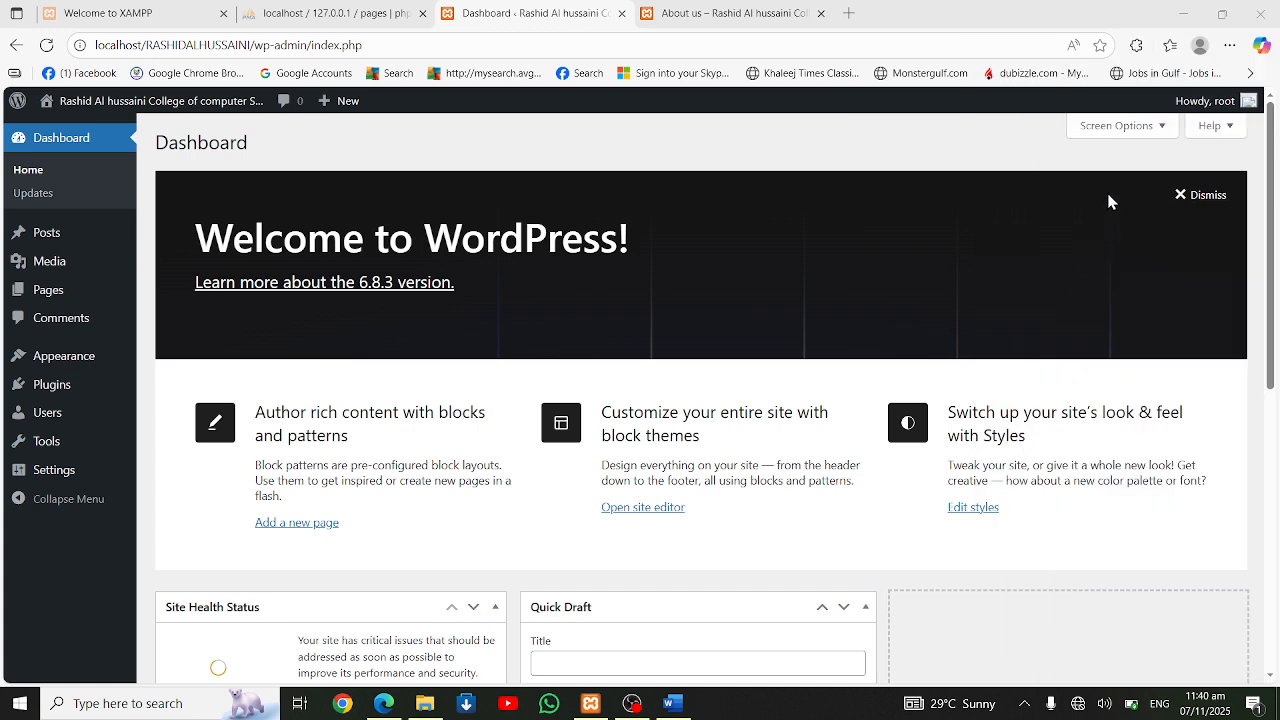
Connect the computer to the SmartTV-b9c7 wireless display and return to the dashboard
key("super+k")
left_click(1075, 165)
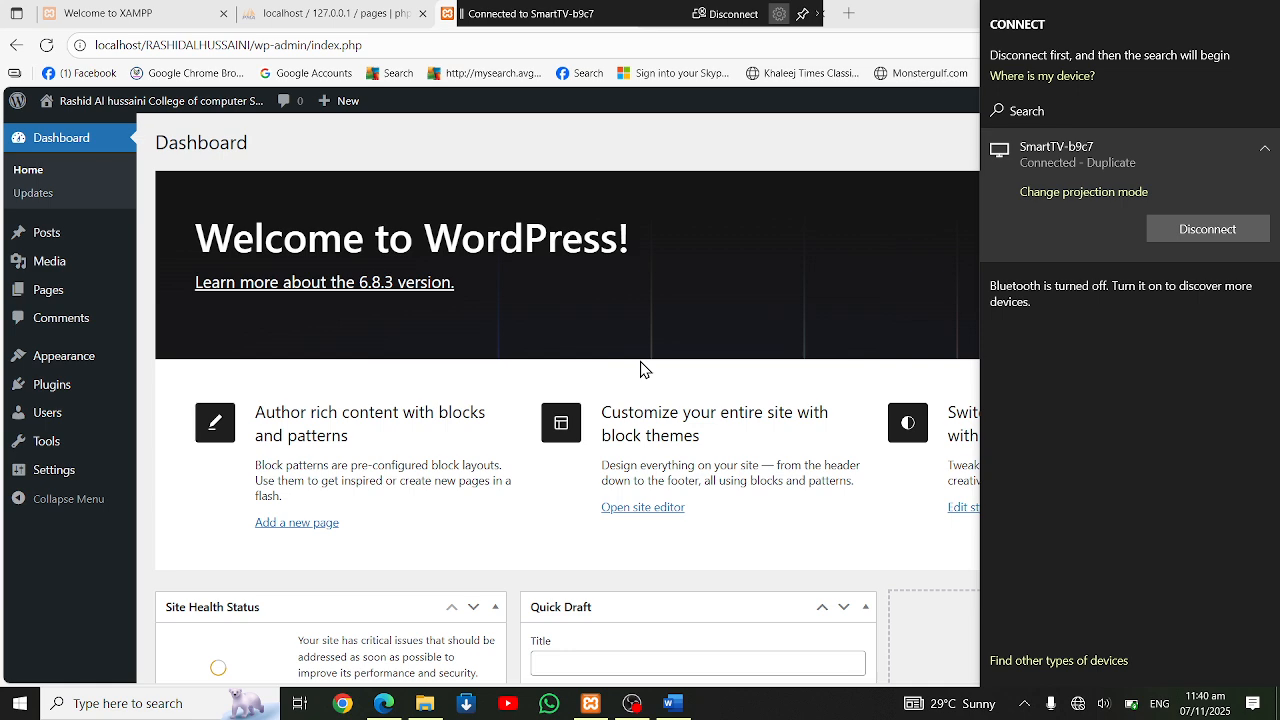
left_click(620, 310)
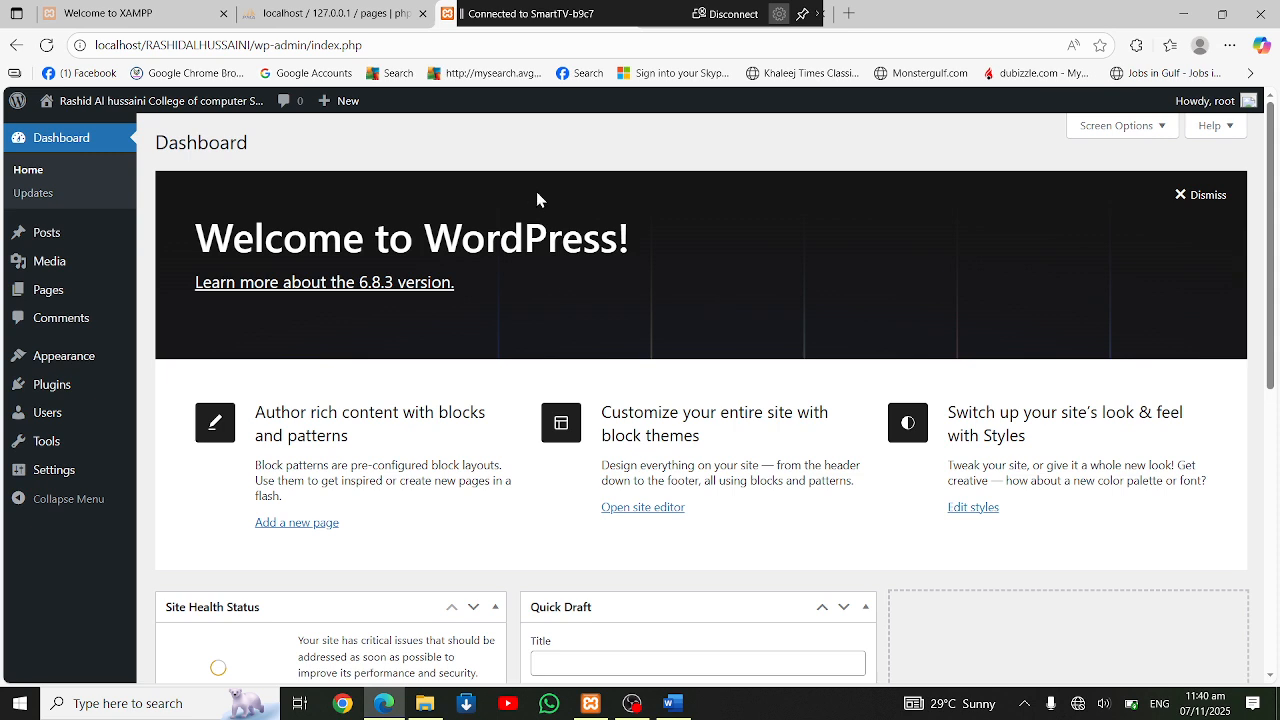
Open the list of all posts and reconnect the SmartTV-b9c7 wireless display
mouse_move(42, 310)
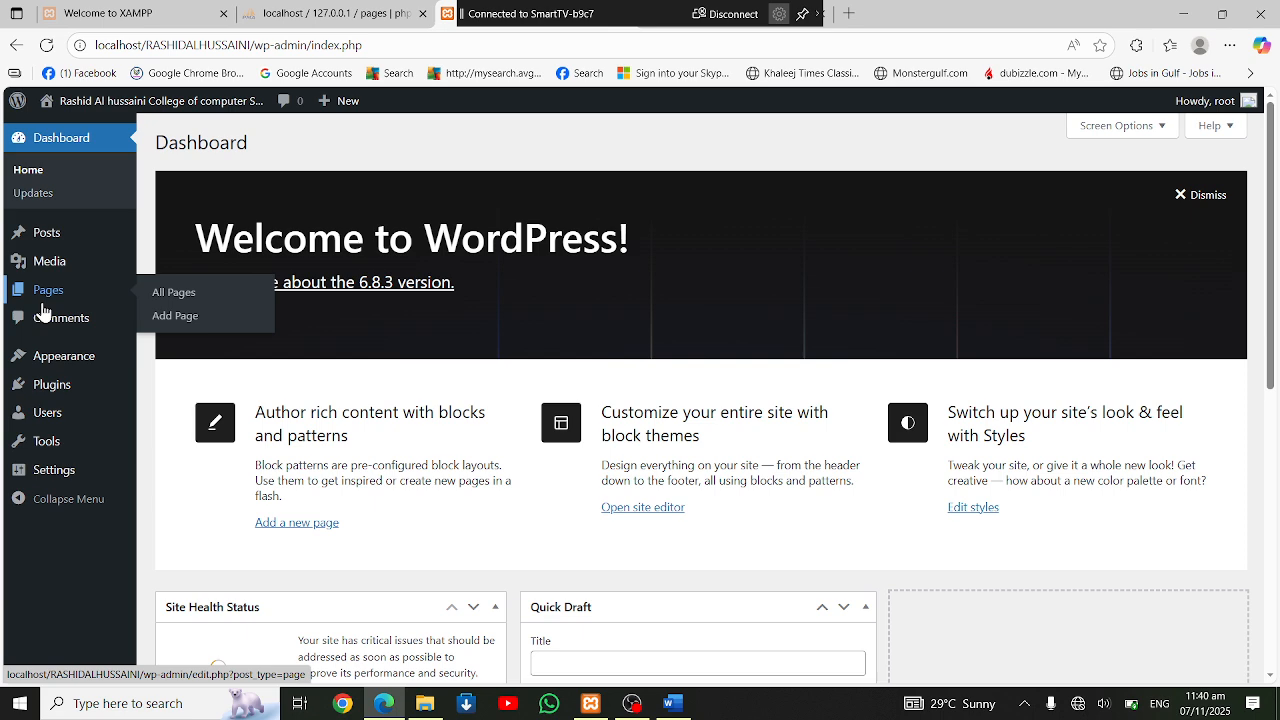
left_click(50, 235)
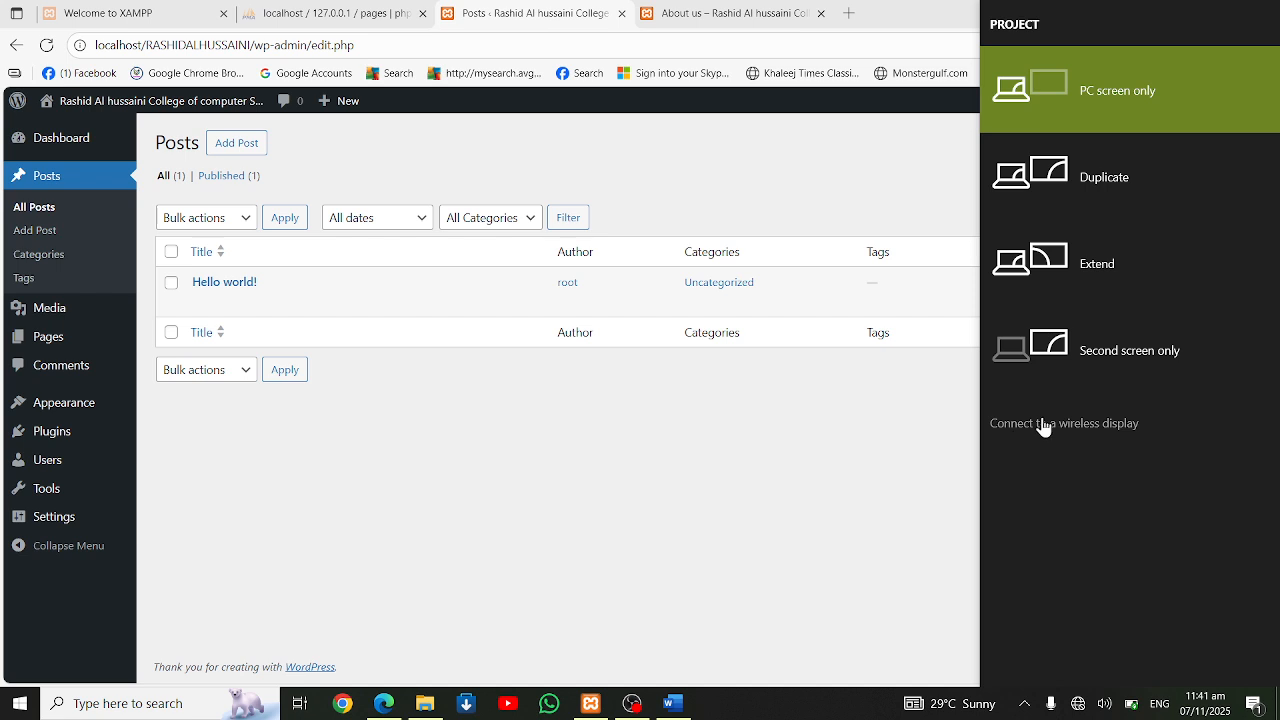
left_click(1043, 424)
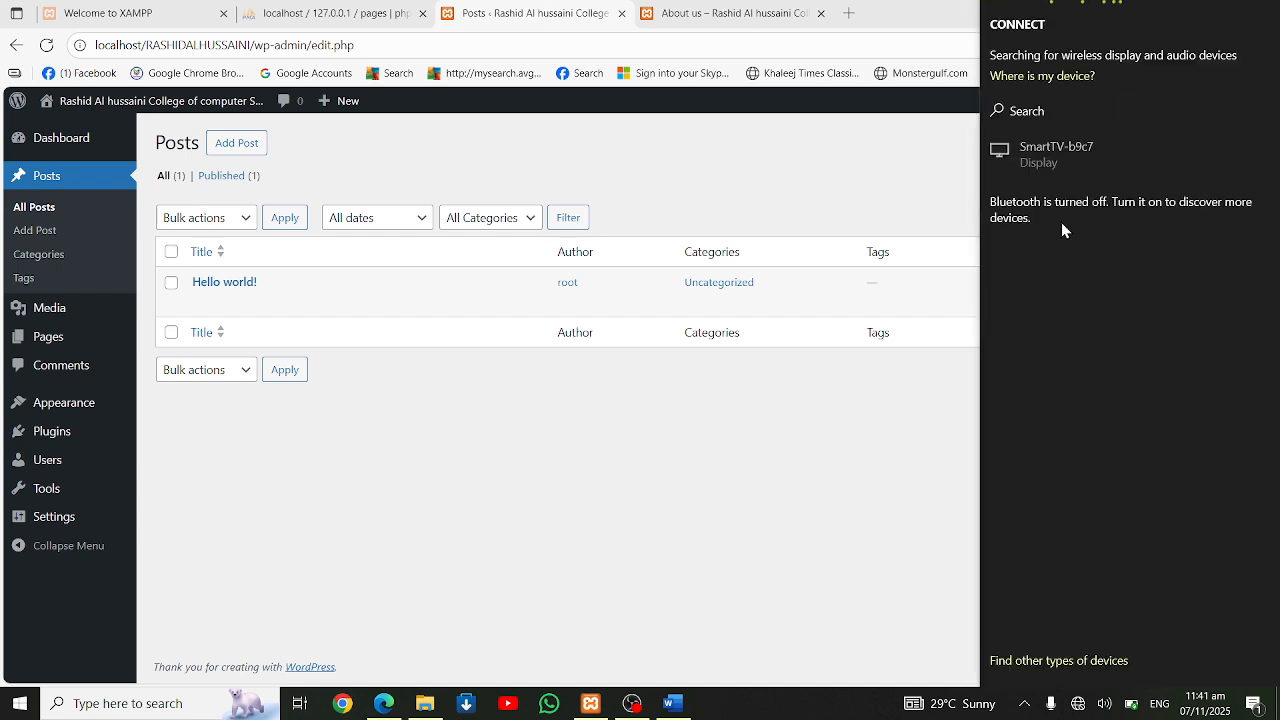
left_click(1056, 150)
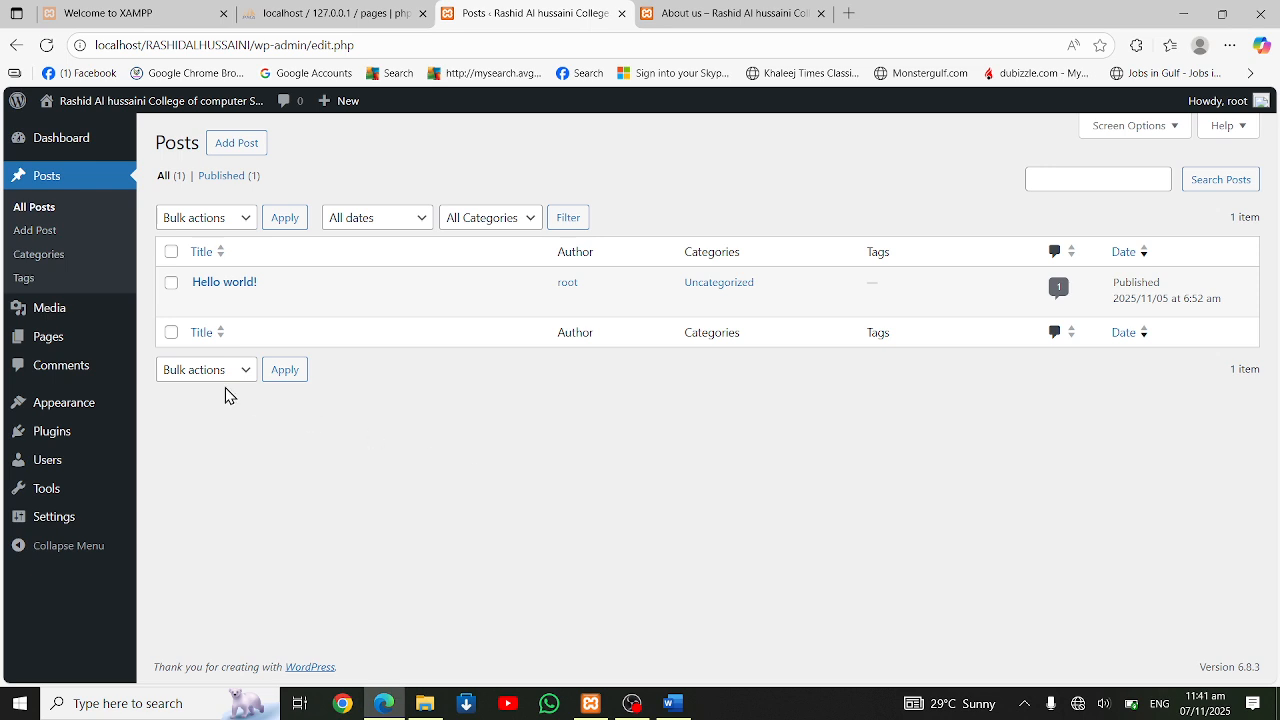
Go to the post categories and fill in a new category named "Sports" with slug "sports" and parent None
left_click(57, 238)
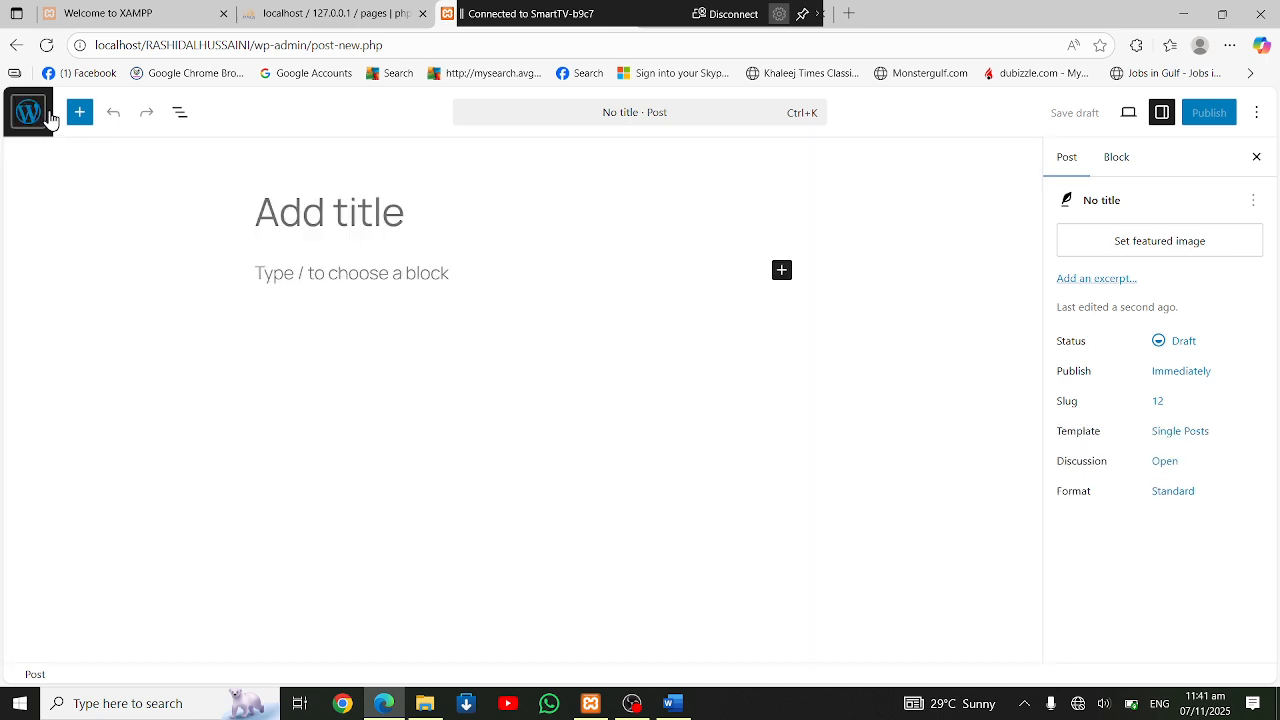
left_click(43, 112)
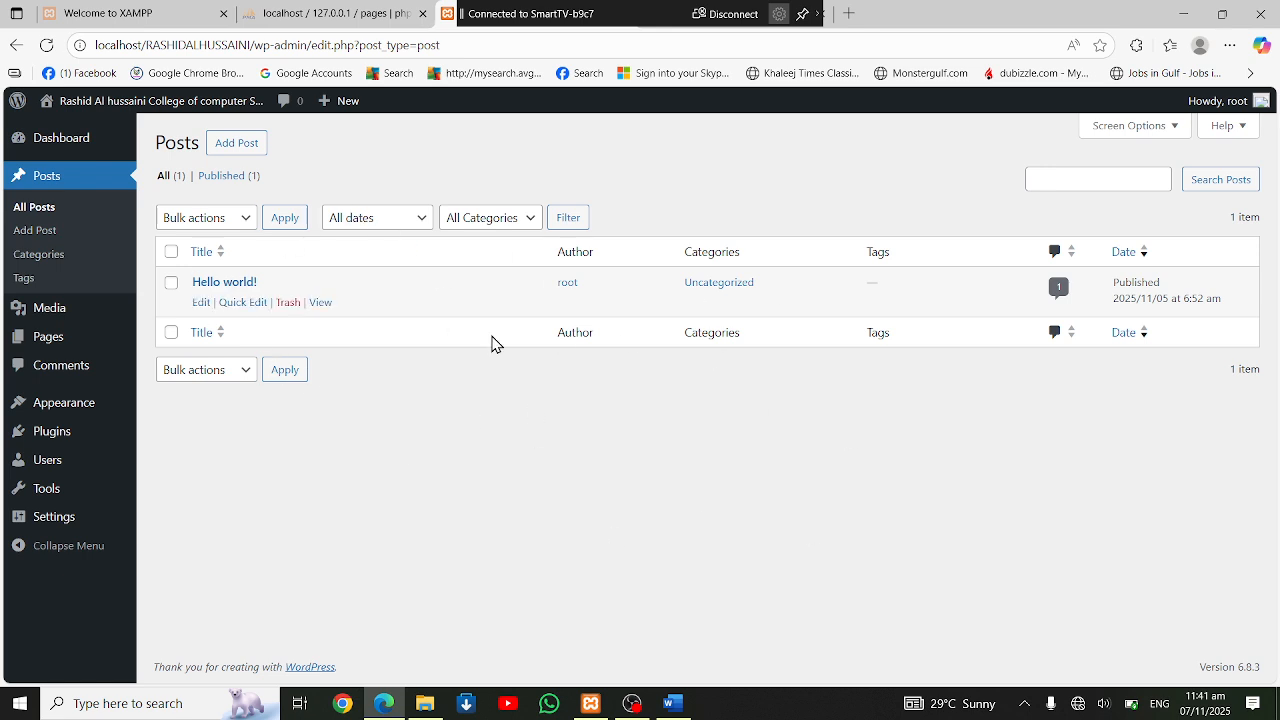
left_click(35, 256)
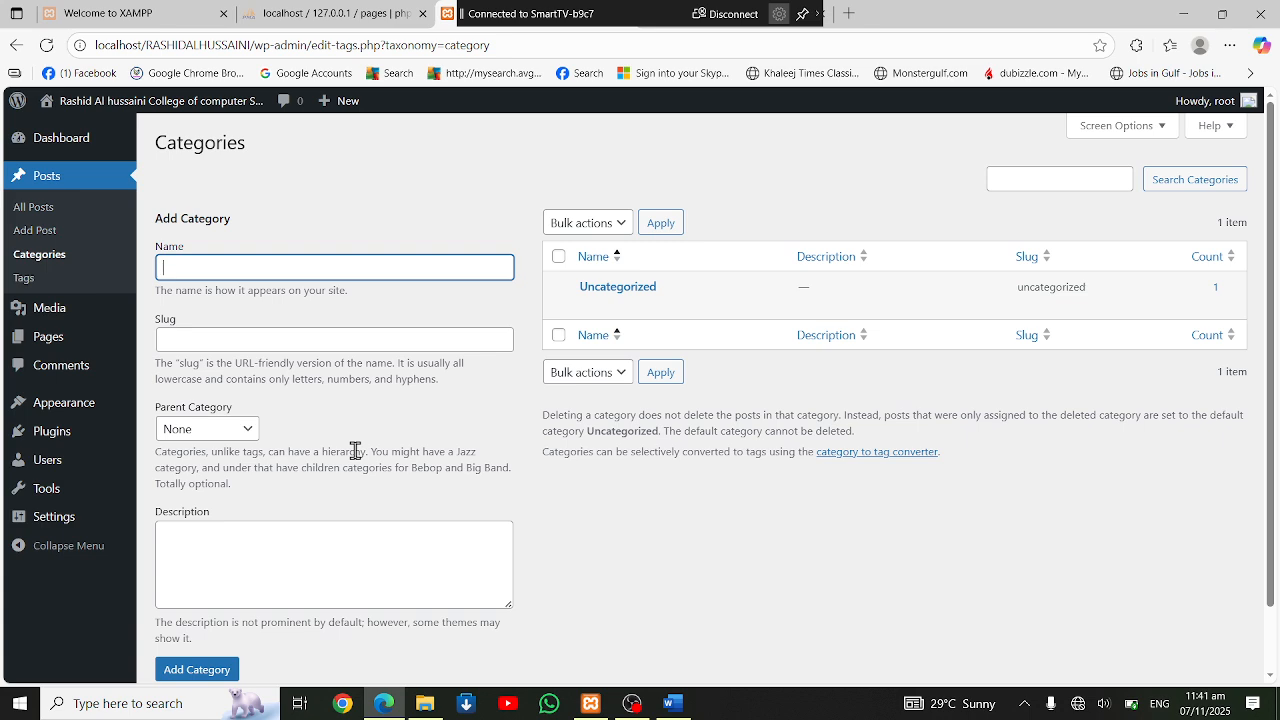
type("s")
left_click(246, 346)
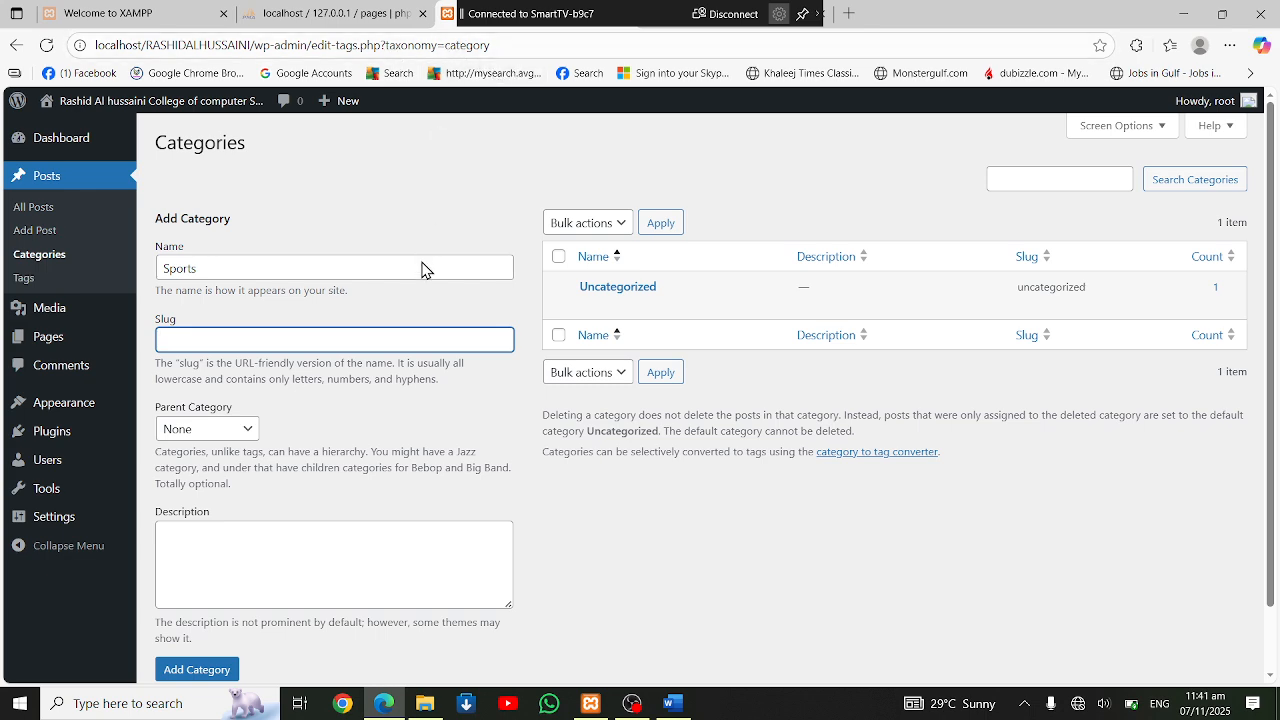
type("sports")
left_click(248, 432)
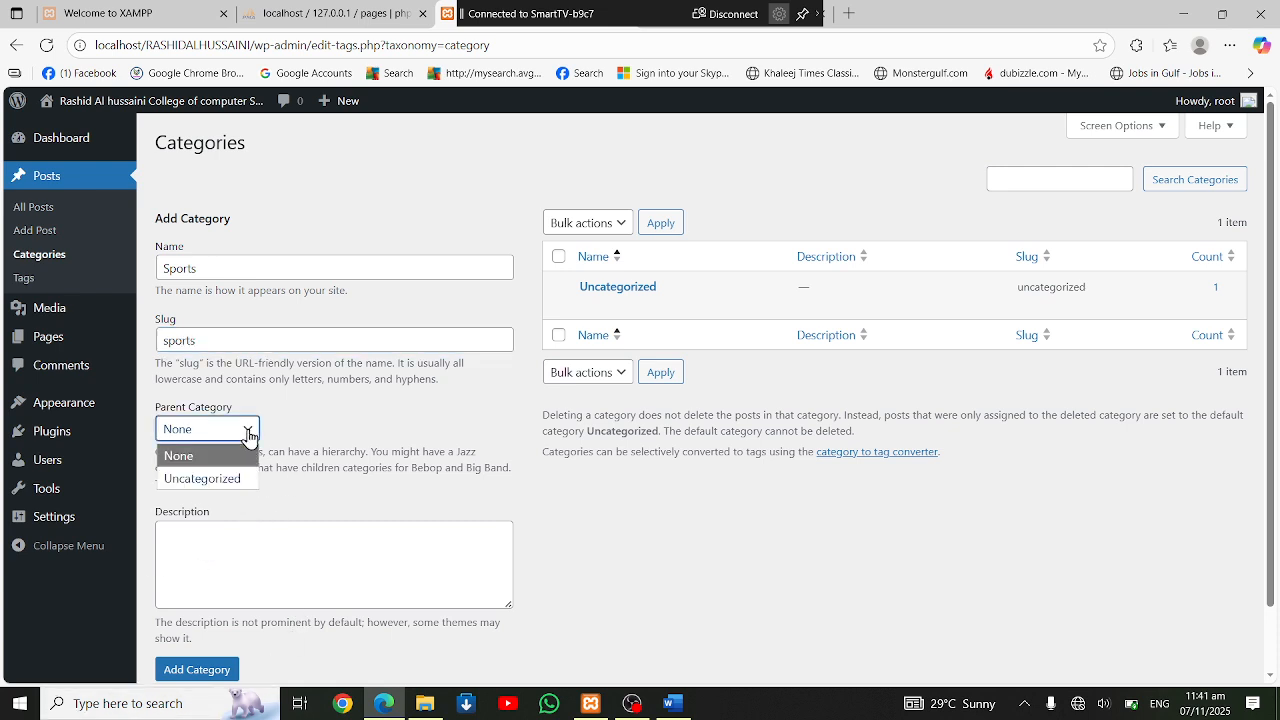
left_click(248, 432)
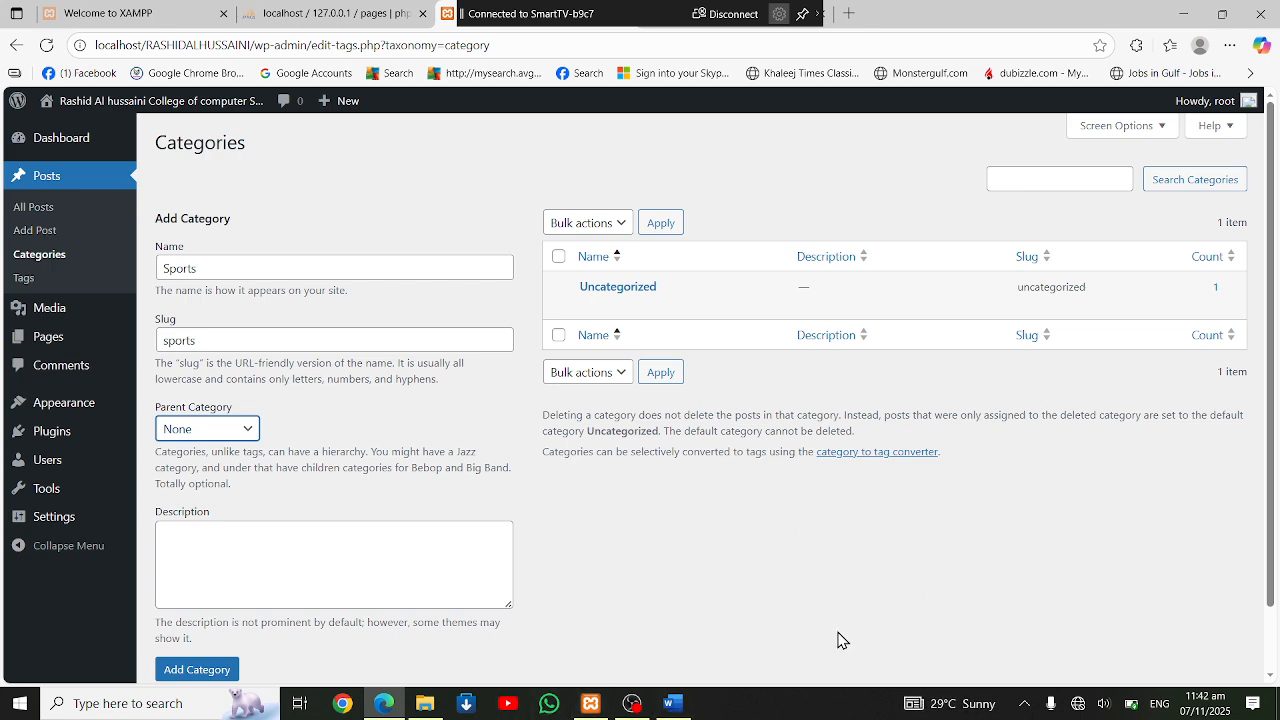
Enter the description "this category details with sports" for the Sports category and add it
left_click(291, 534)
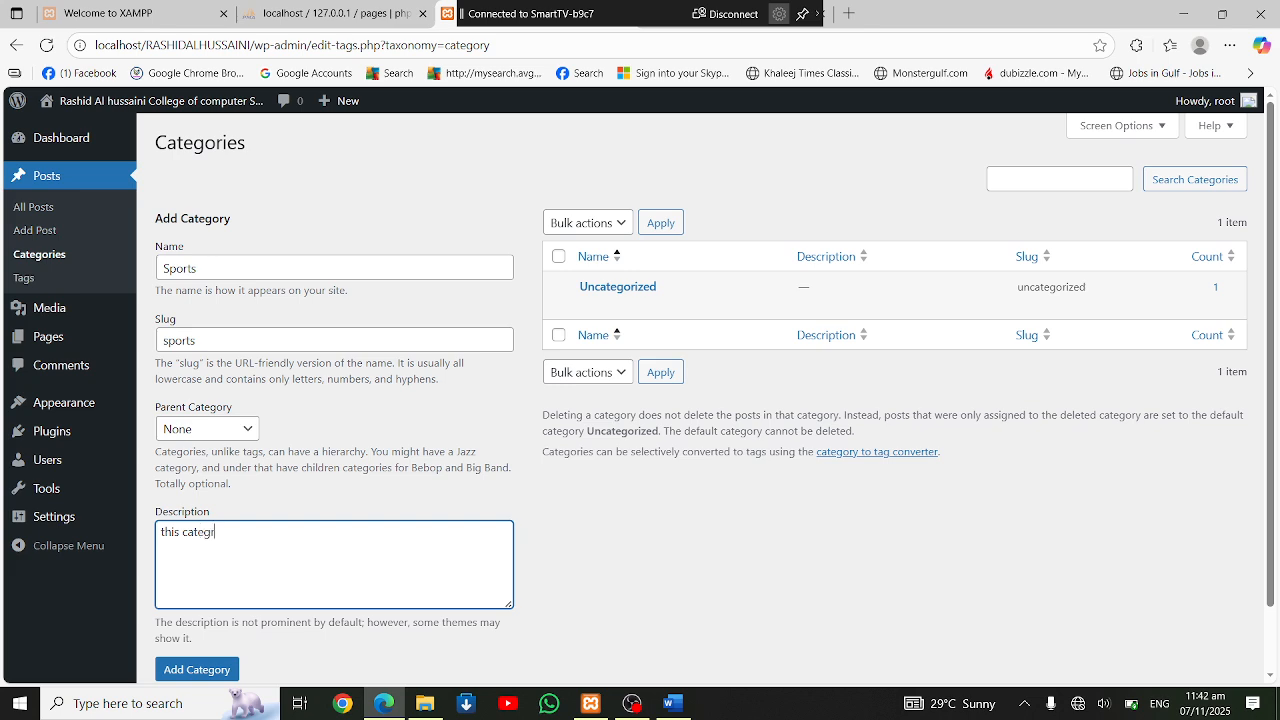
type("this category de")
type("tails with spo")
type("po")
scroll(342, 552, "down", 2)
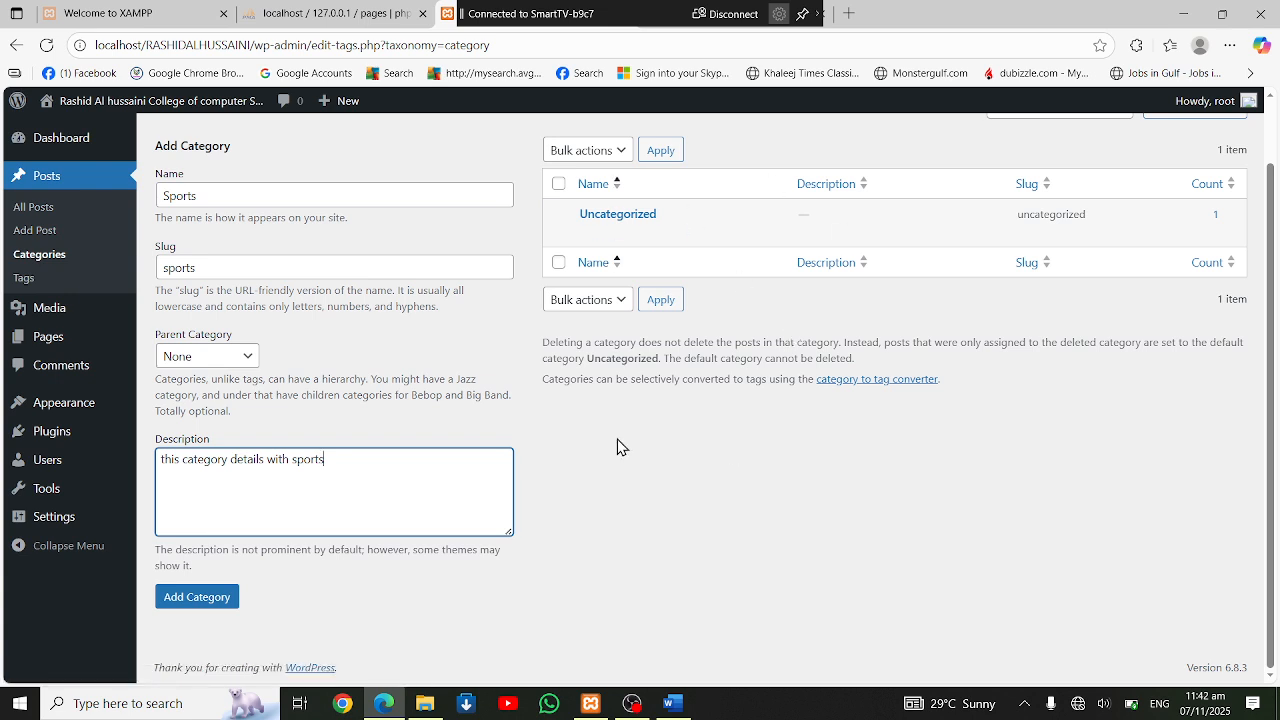
left_click(205, 600)
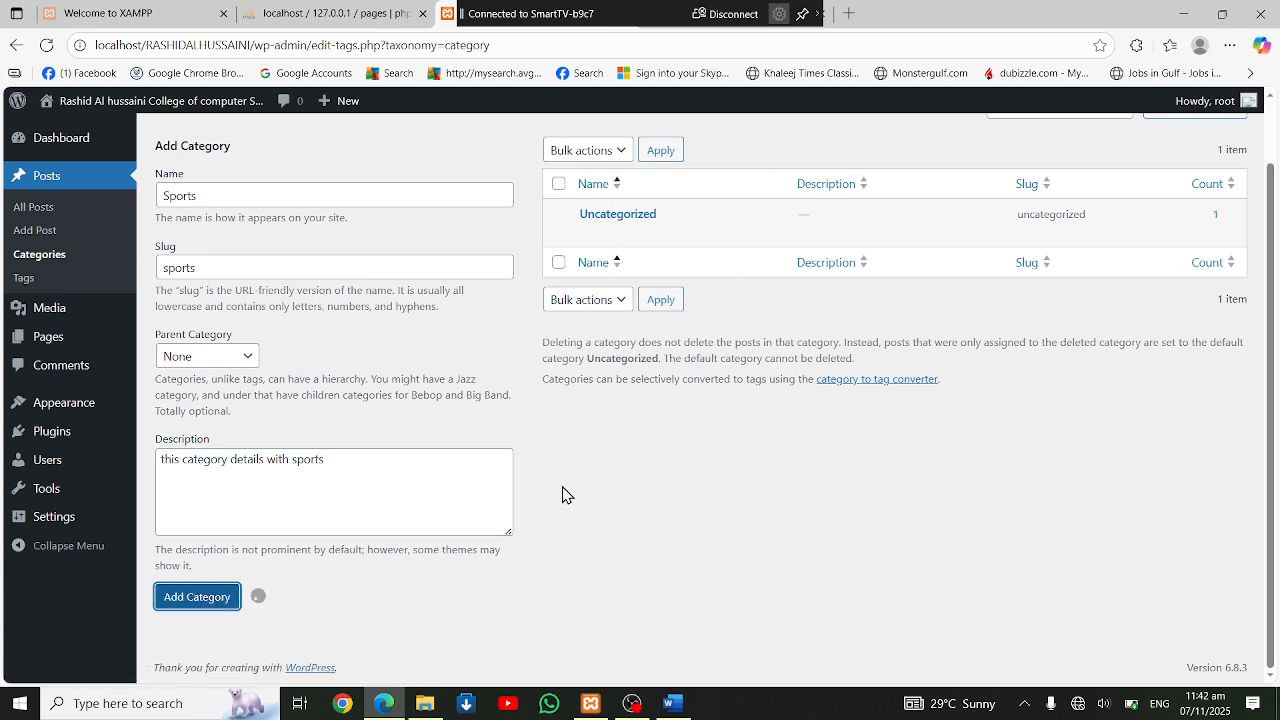
Add a category named "Politics" with slug "politics" and the description "Daily Politics update"
left_click(349, 197)
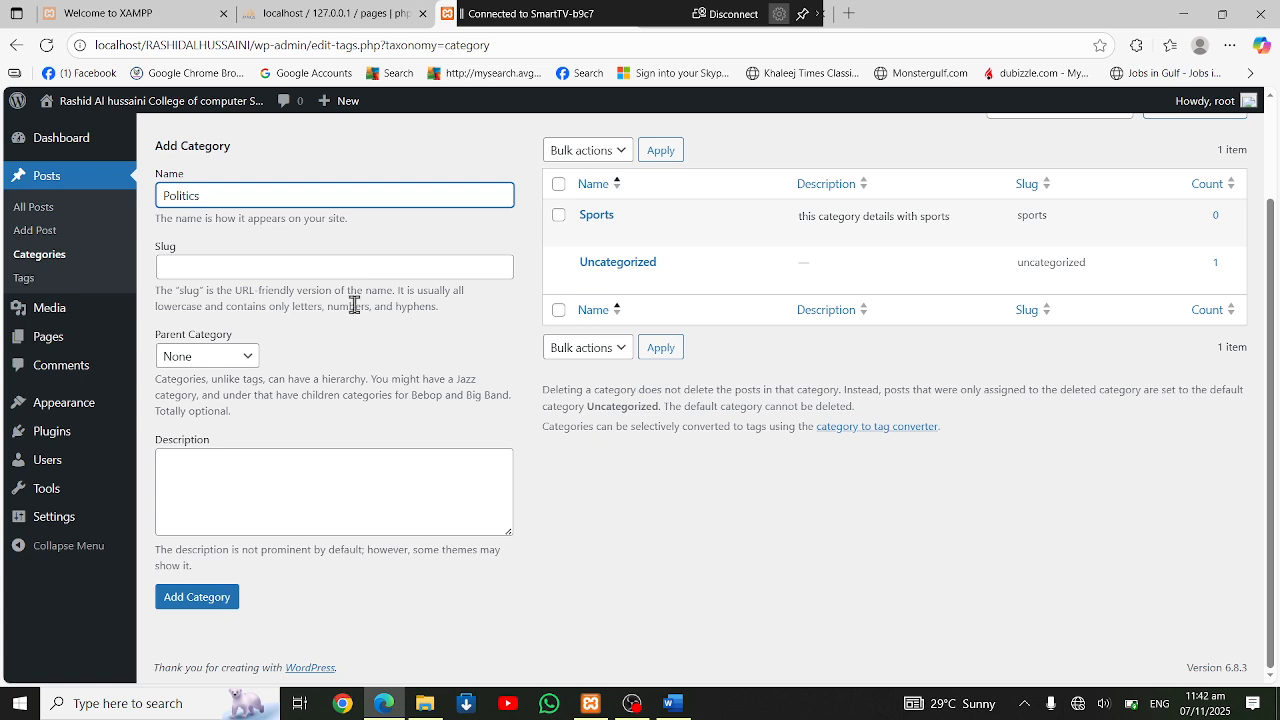
left_click(170, 272)
type("politics")
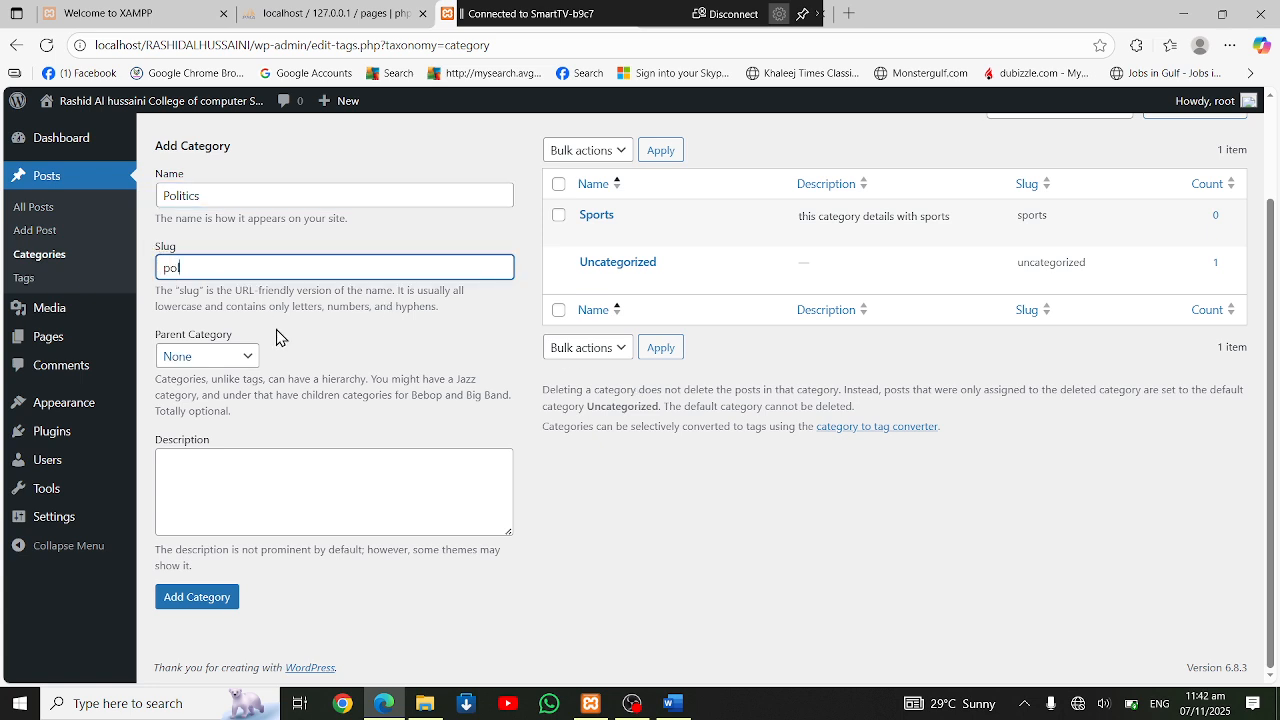
left_click(246, 497)
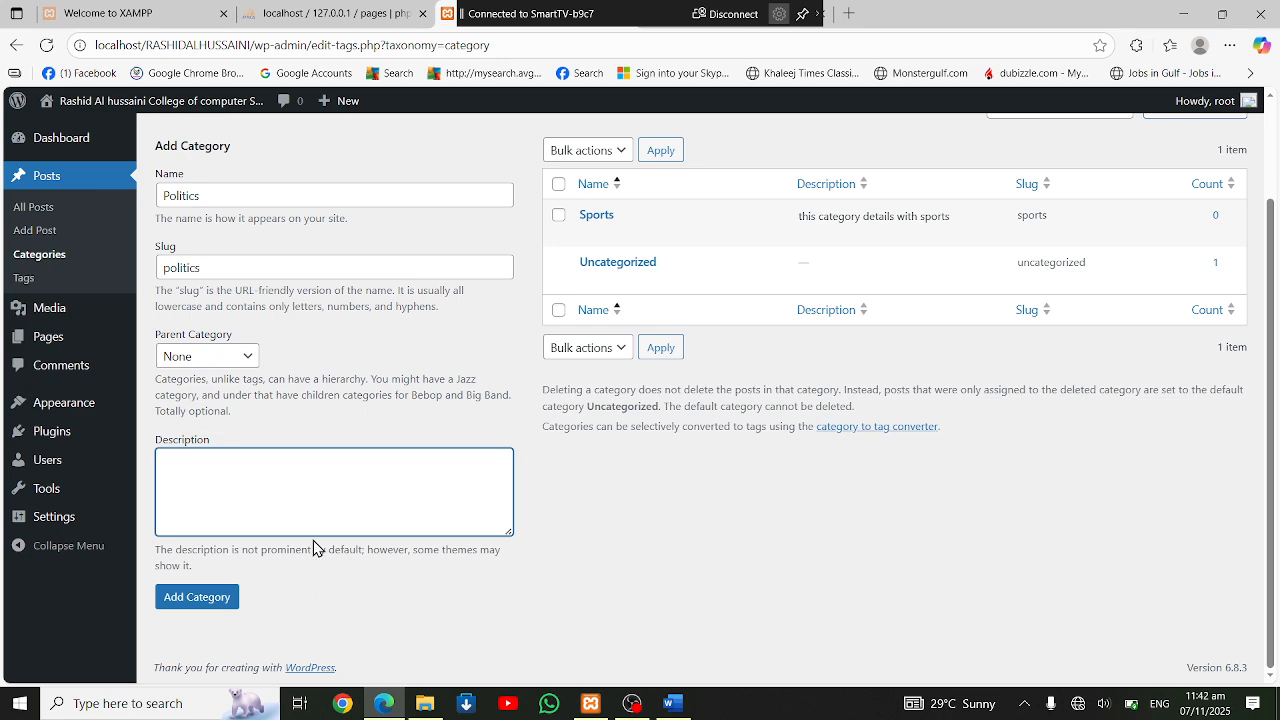
type("Daily Politics update")
key("BackSpace")
key("BackSpace")
key("BackSpace")
key("BackSpace")
type("ate")
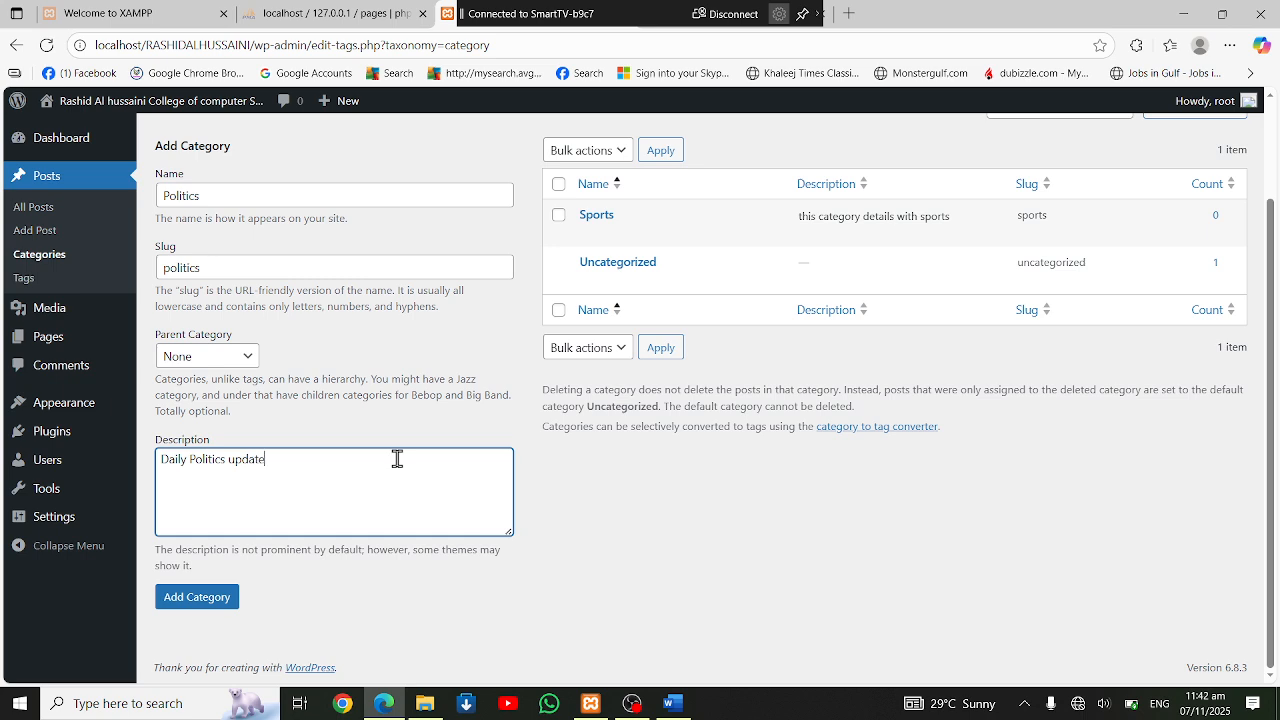
left_click(186, 600)
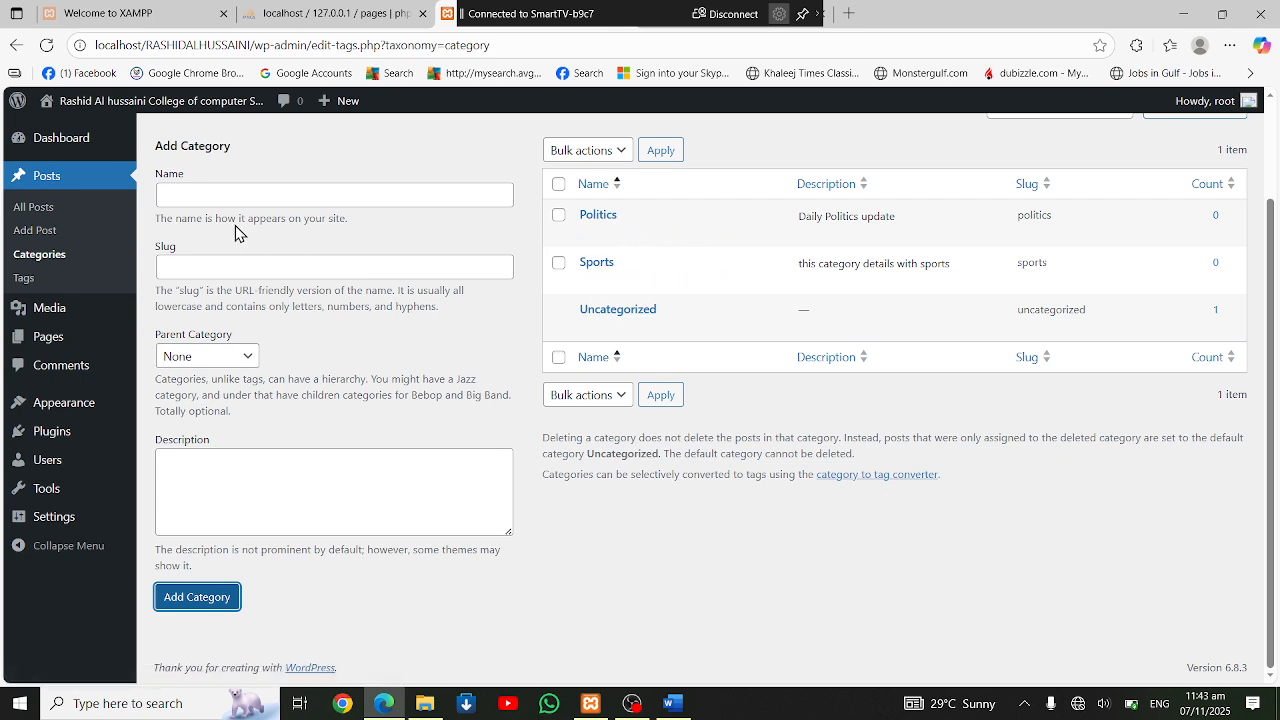
Fill in a new category with the name "Entertainment" and the slug "entertainment"
left_click(237, 196)
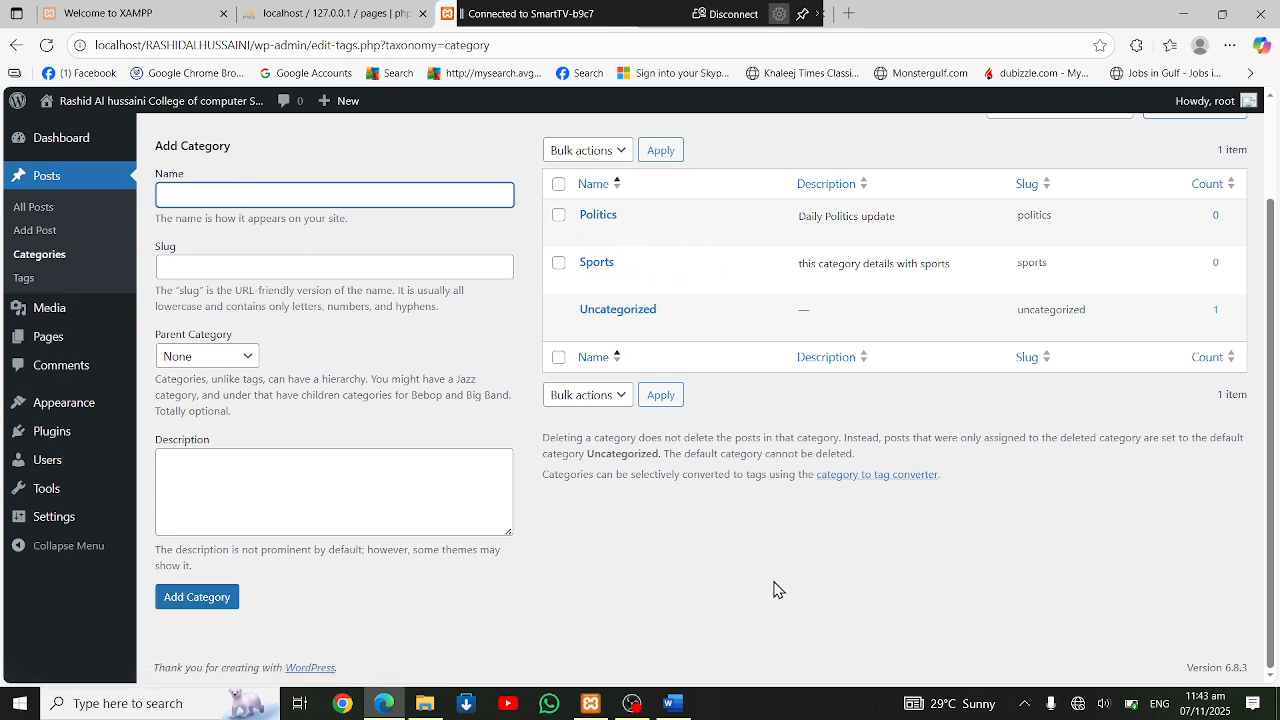
type("Entertainment")
left_click(230, 266)
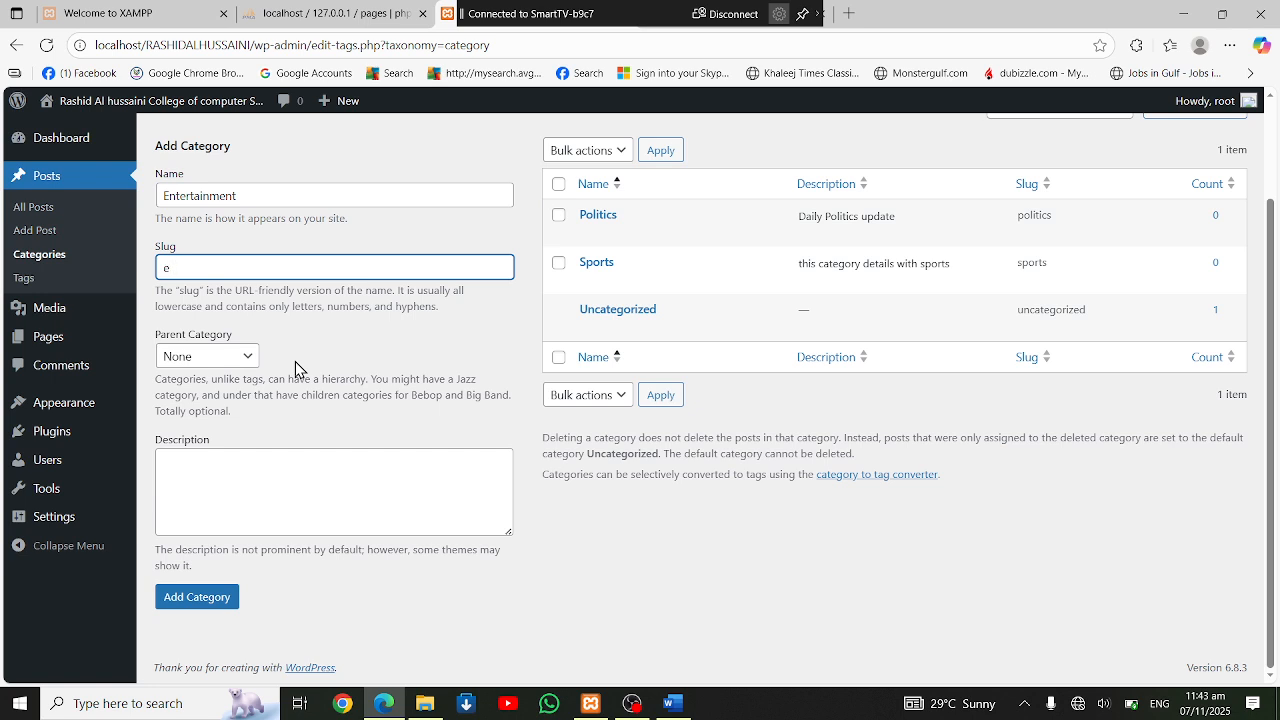
type("entertainment")
Enter the description "fun movies and box office updates" for the Entertainment category and add it
left_click(215, 504)
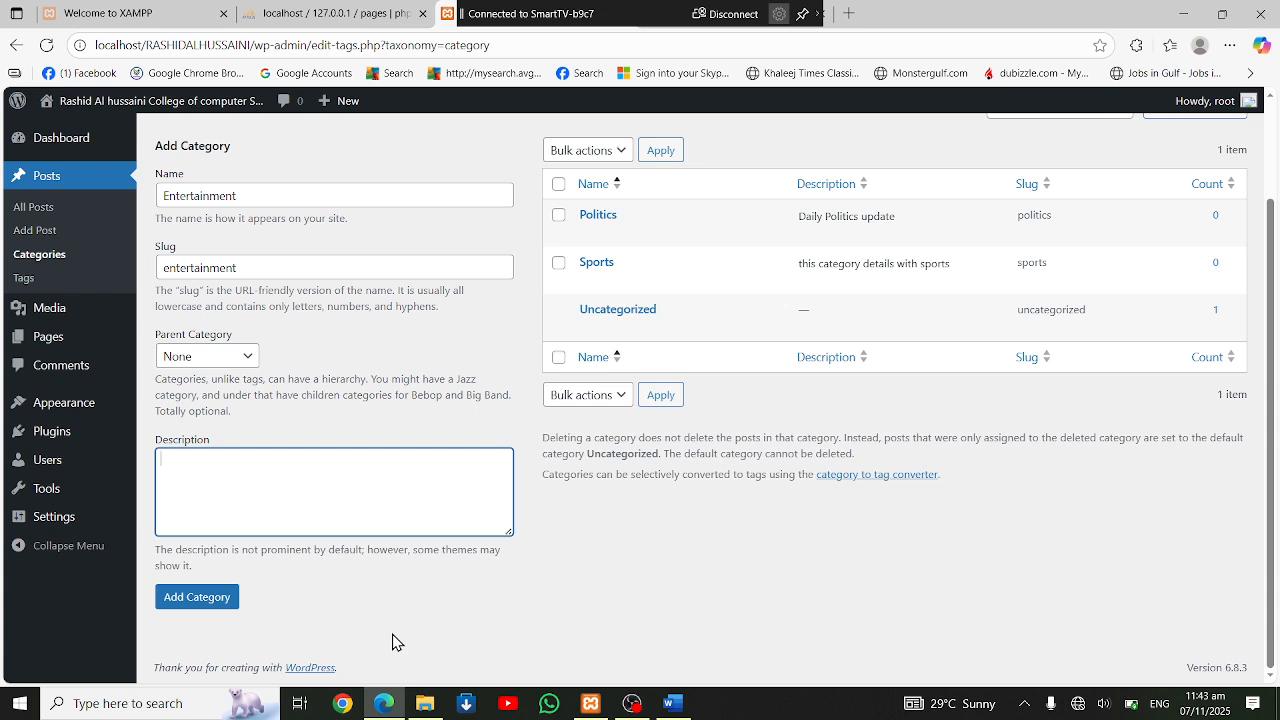
type("fun movies and")
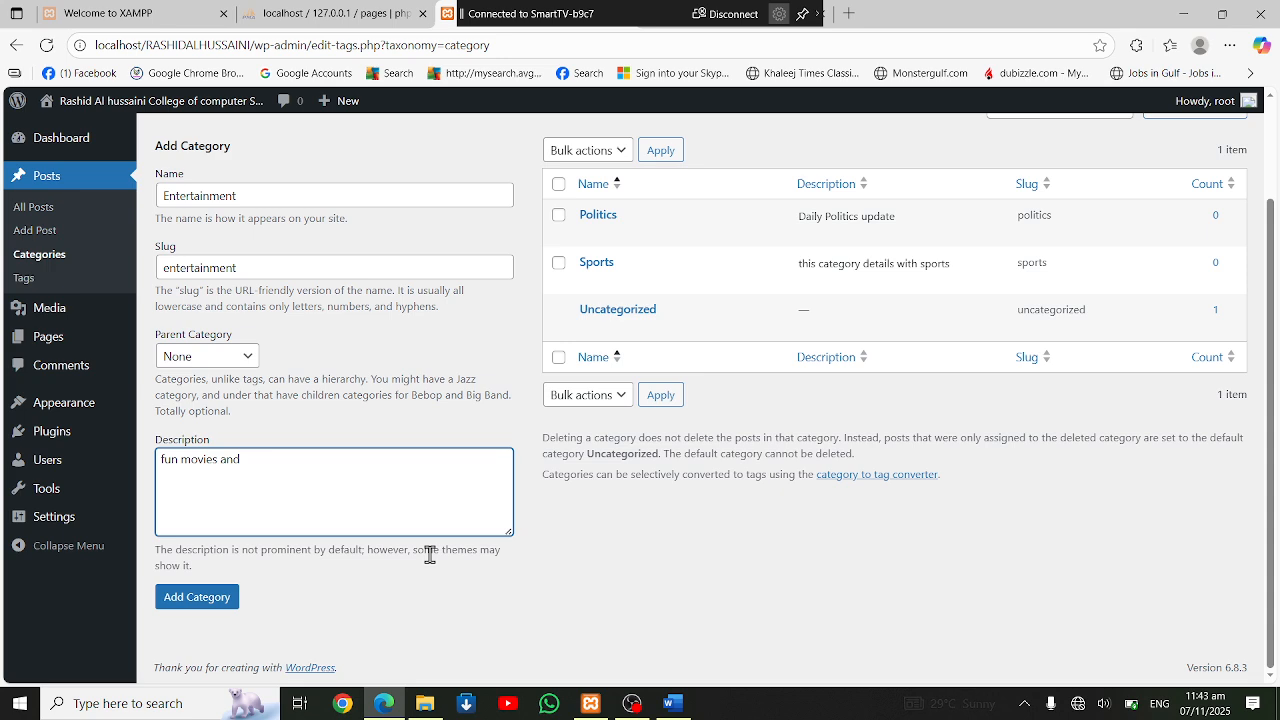
type(" box office upot")
type("pdates")
left_click(166, 603)
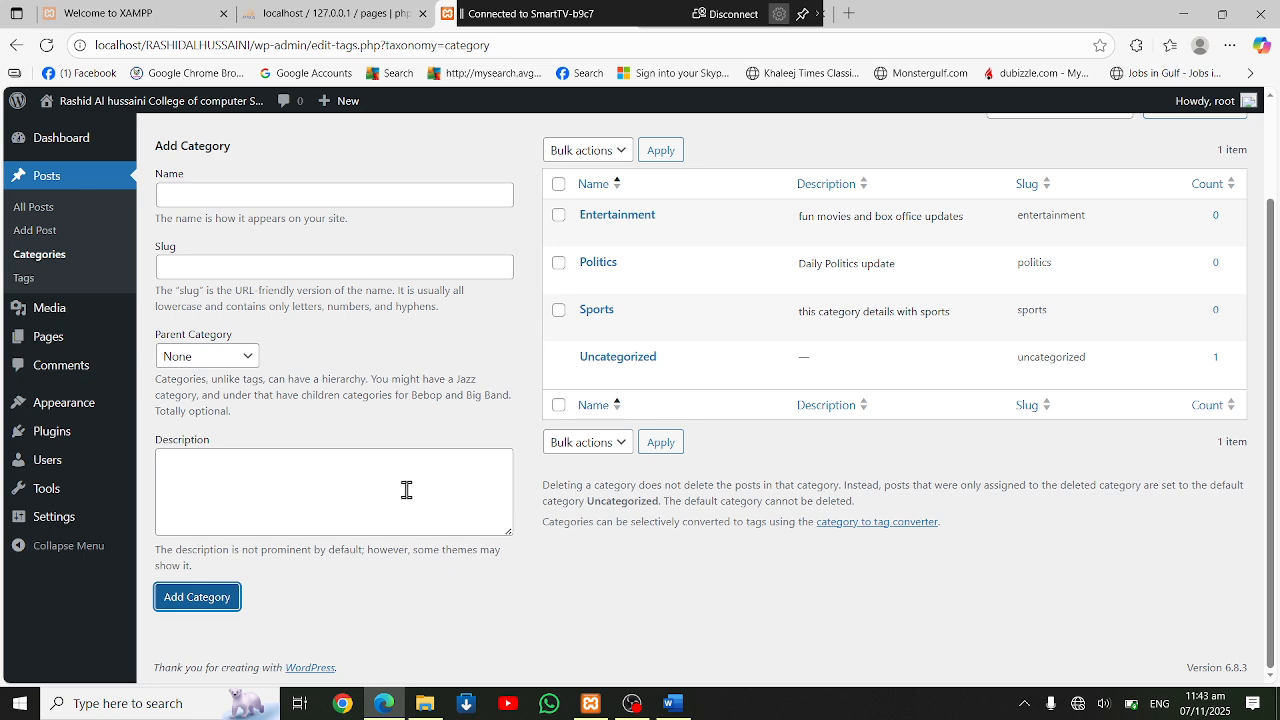
Fill in a new category named "Cricket" with slug "sportscricket", reconnecting the SmartTV-b9c7 wireless display along the way
left_click(242, 196)
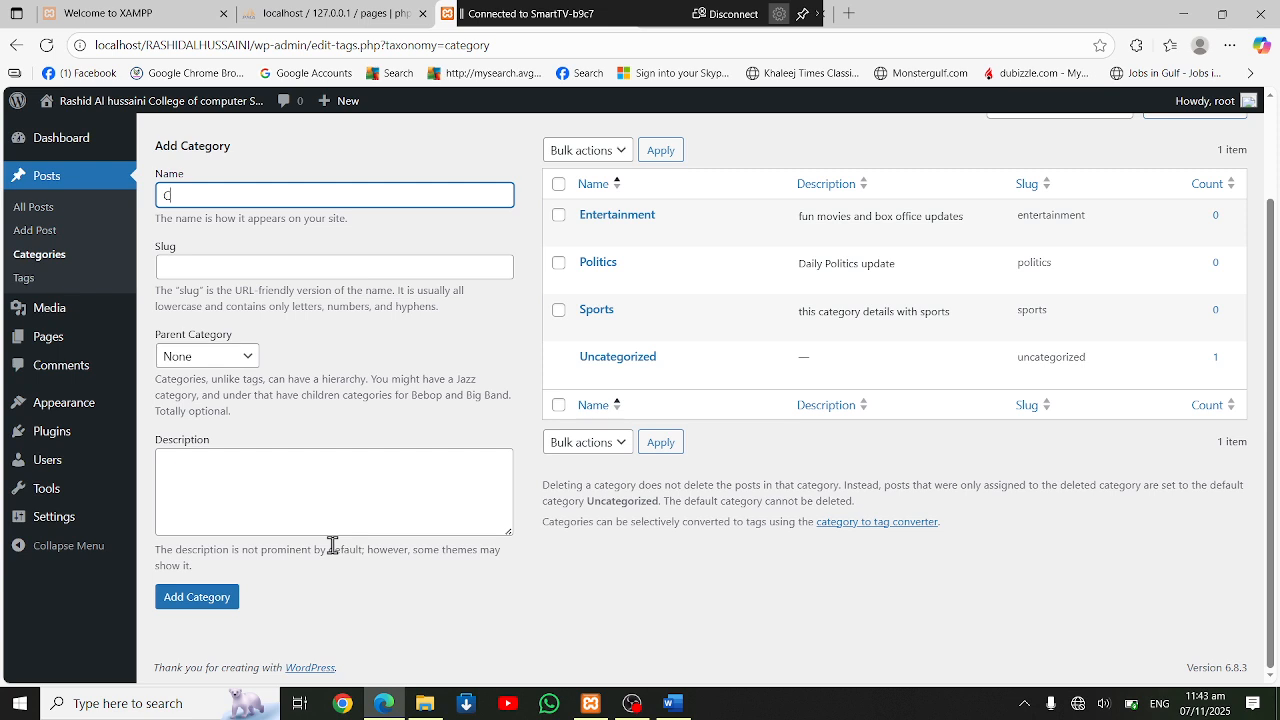
type("Cricket")
left_click(239, 277)
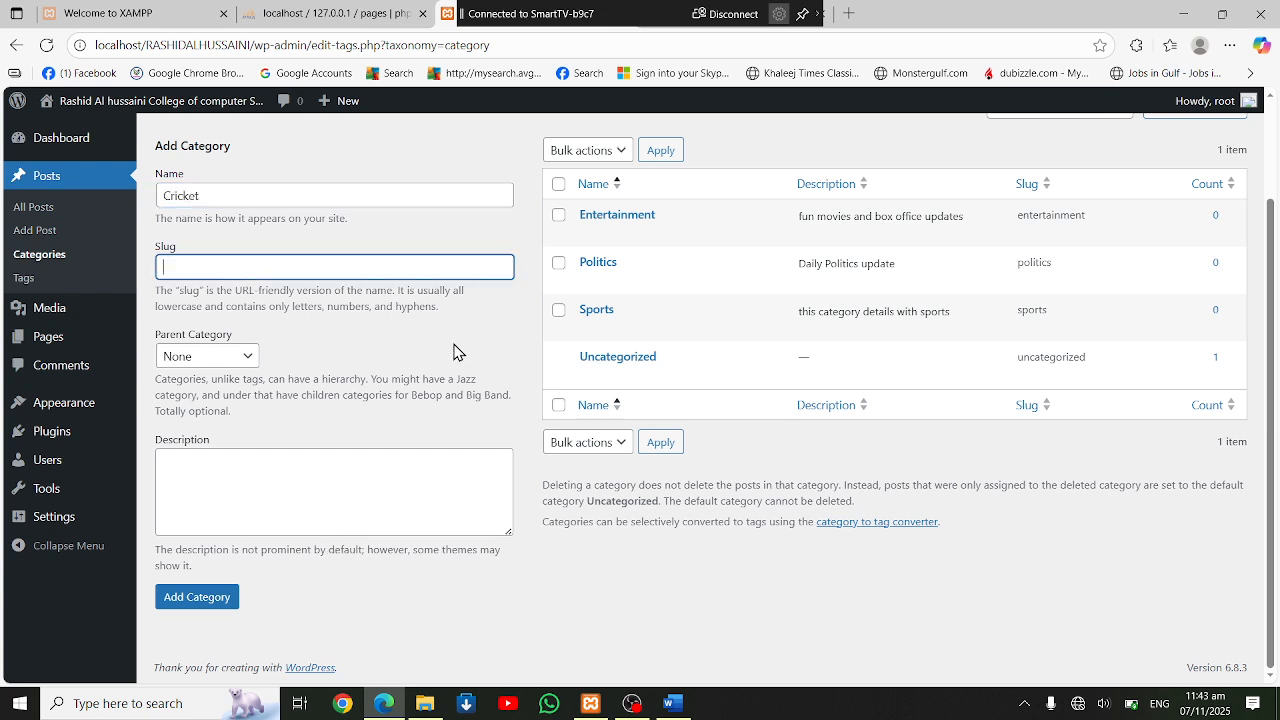
left_click(725, 20)
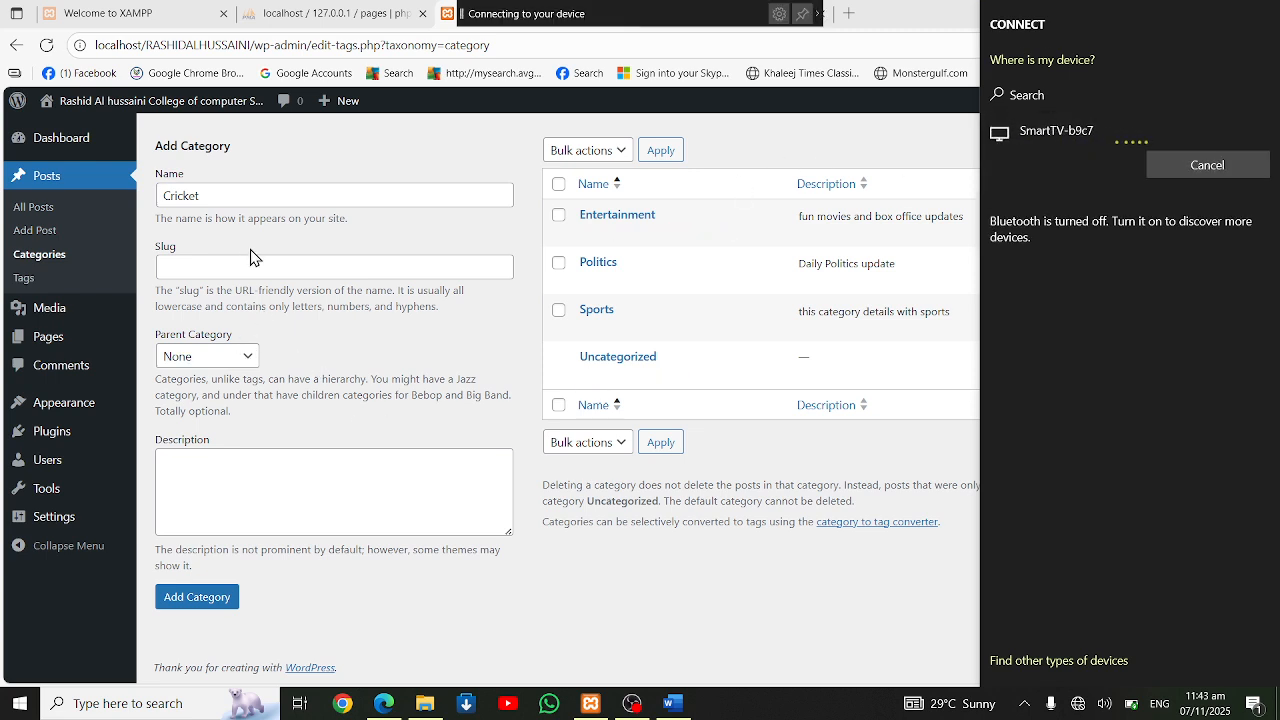
left_click(247, 267)
type("cricket")
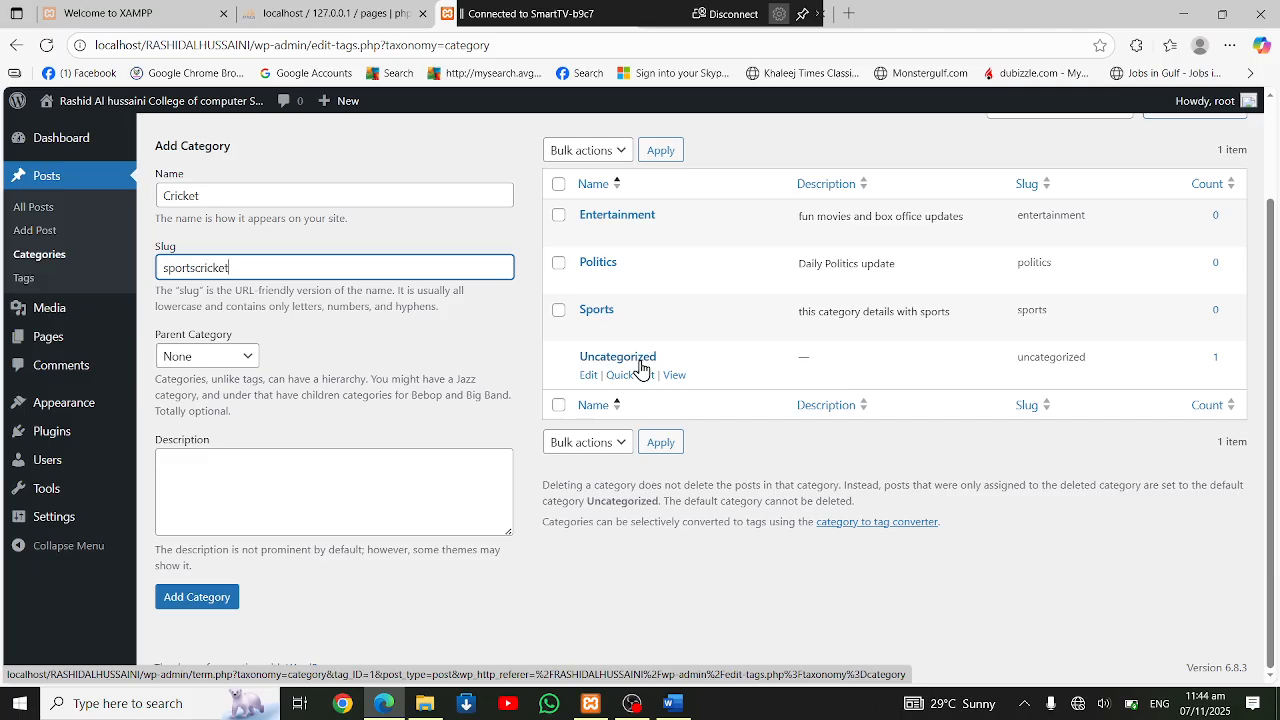
Give the Cricket category the description "daily cricket updates" and the parent Sports, and add it
left_click(340, 495)
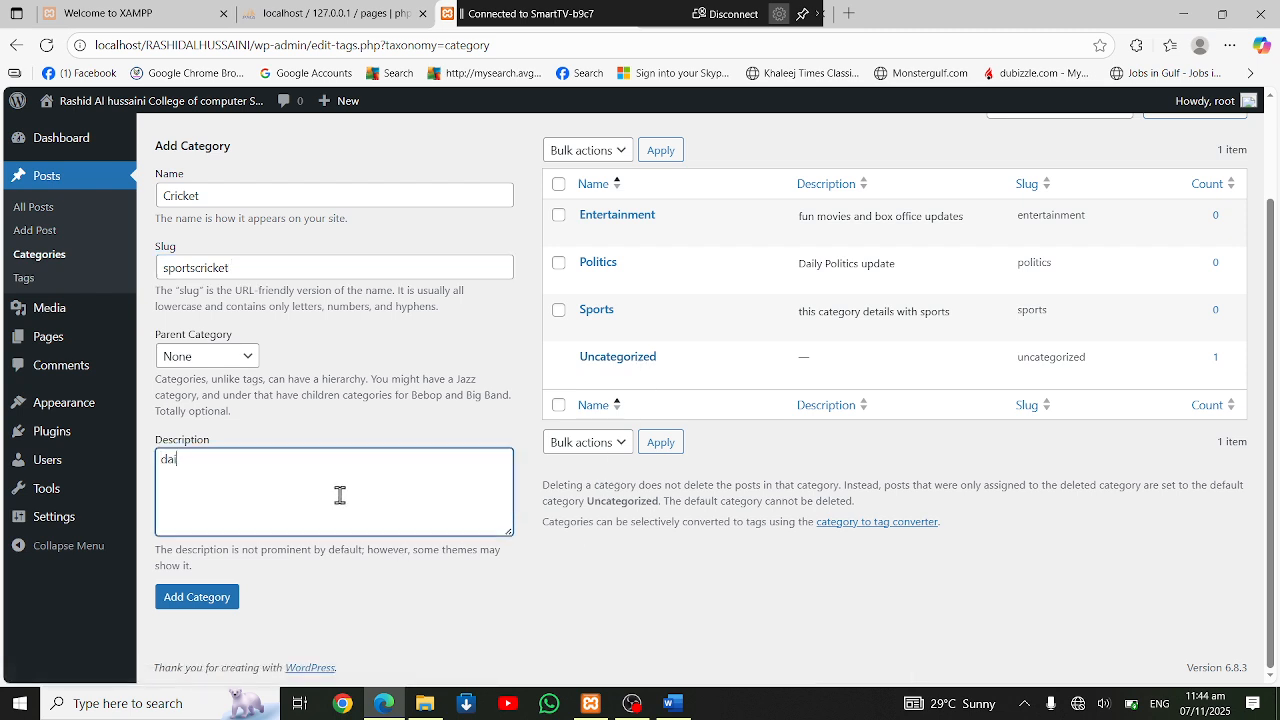
type("daily cricket updates")
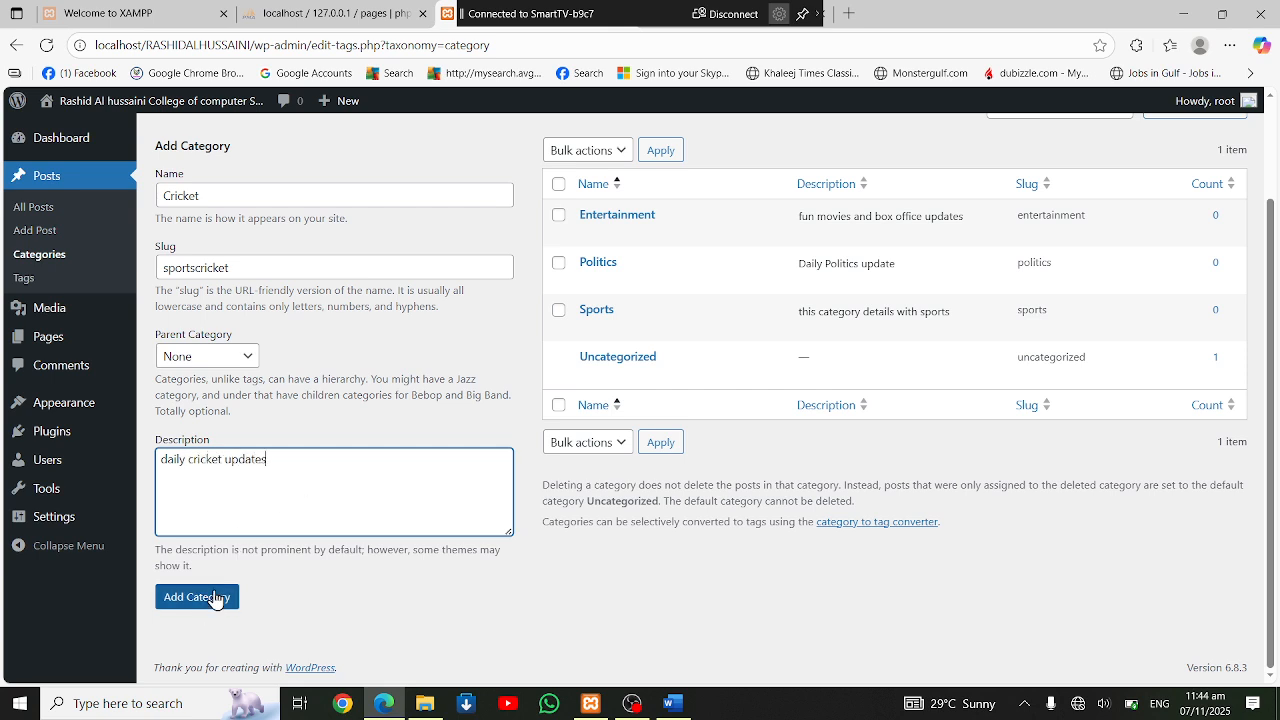
left_click(218, 360)
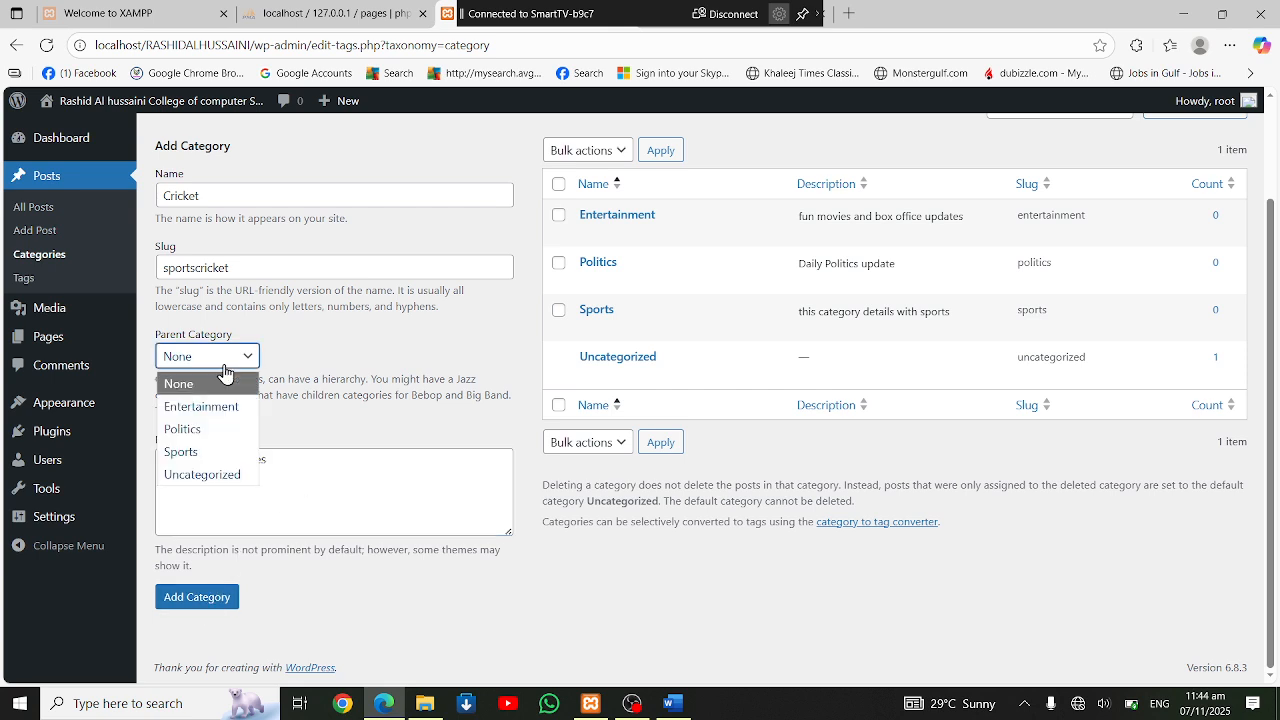
left_click(206, 459)
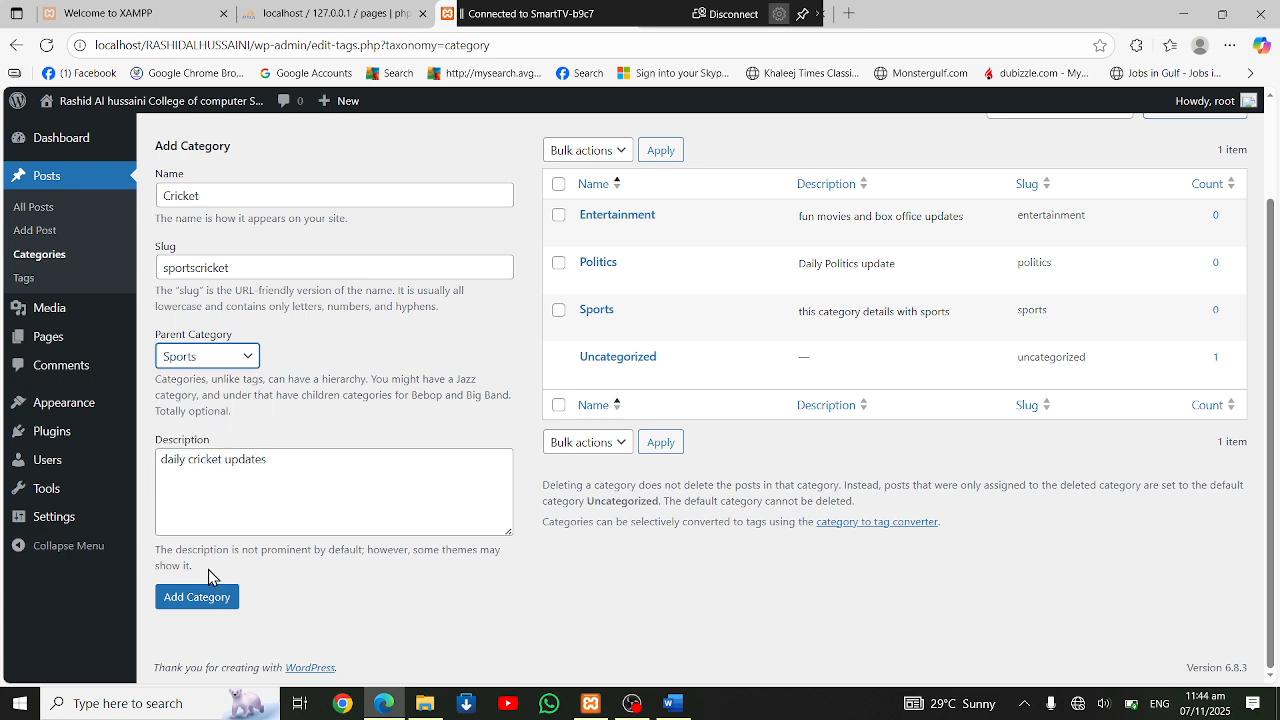
left_click(200, 598)
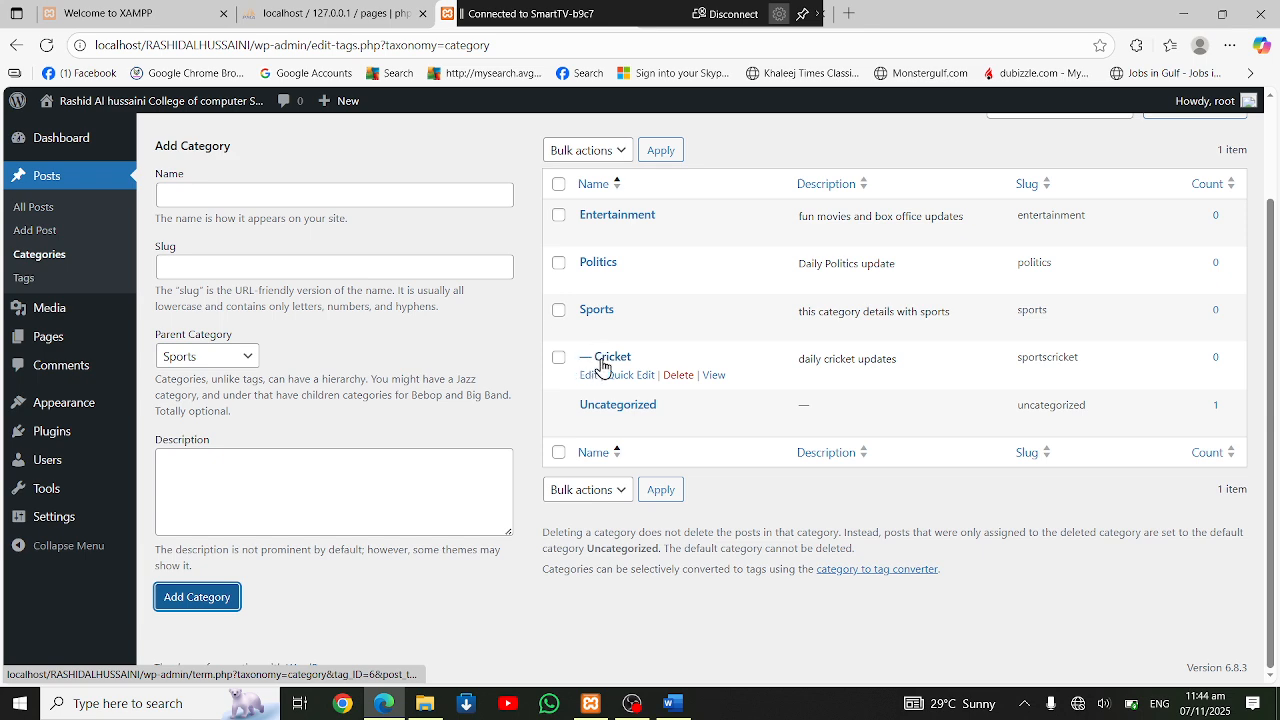
Open the list of all posts and view the Sample Page on the public site
left_click(38, 210)
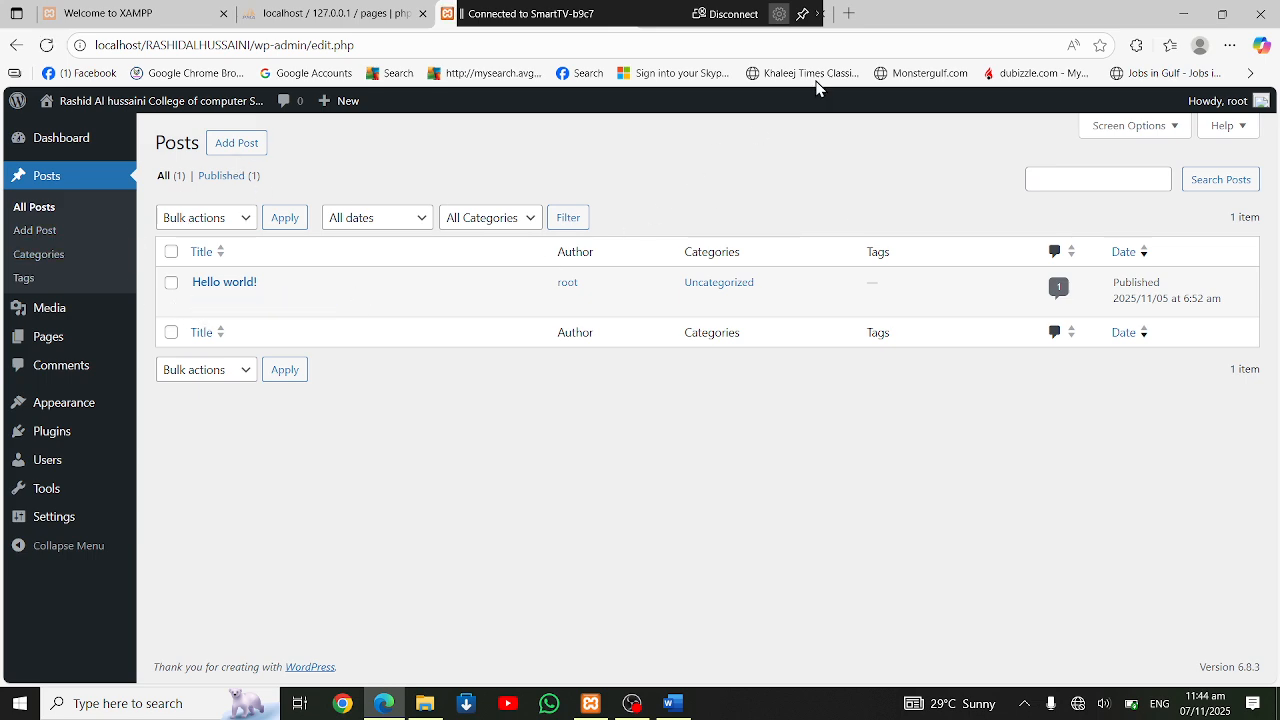
left_click(804, 14)
left_click(697, 33)
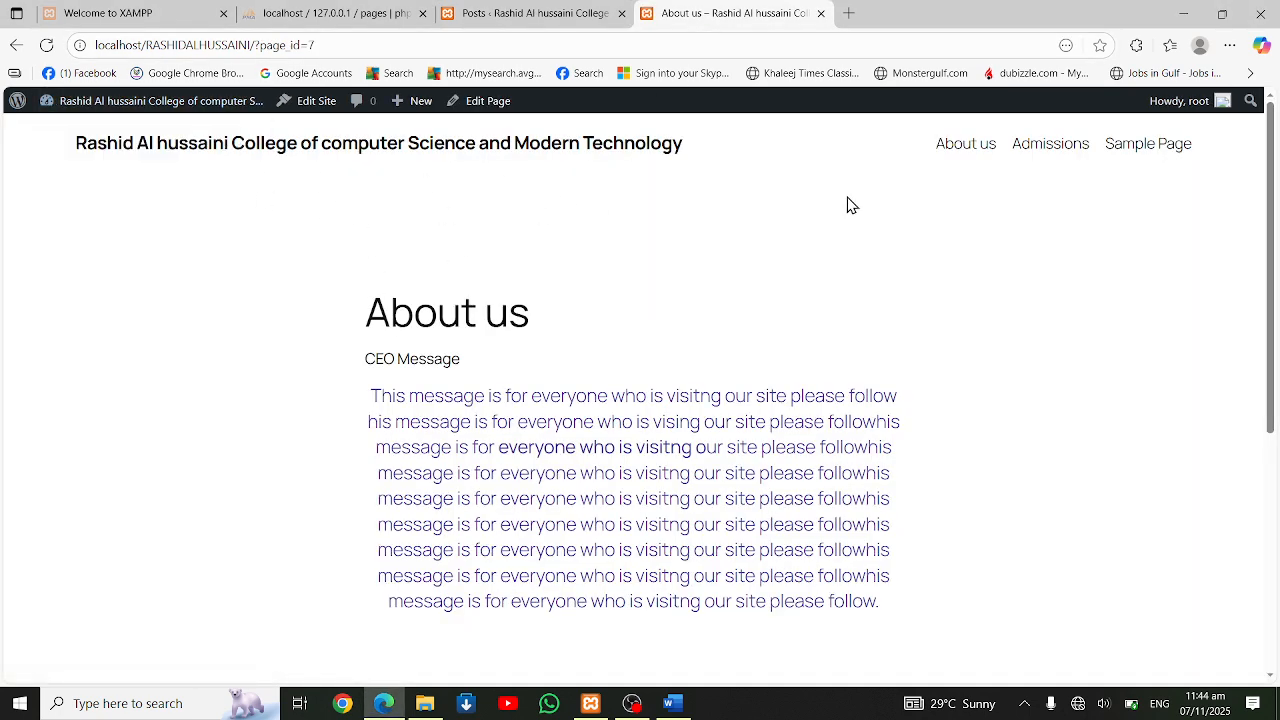
left_click(1155, 156)
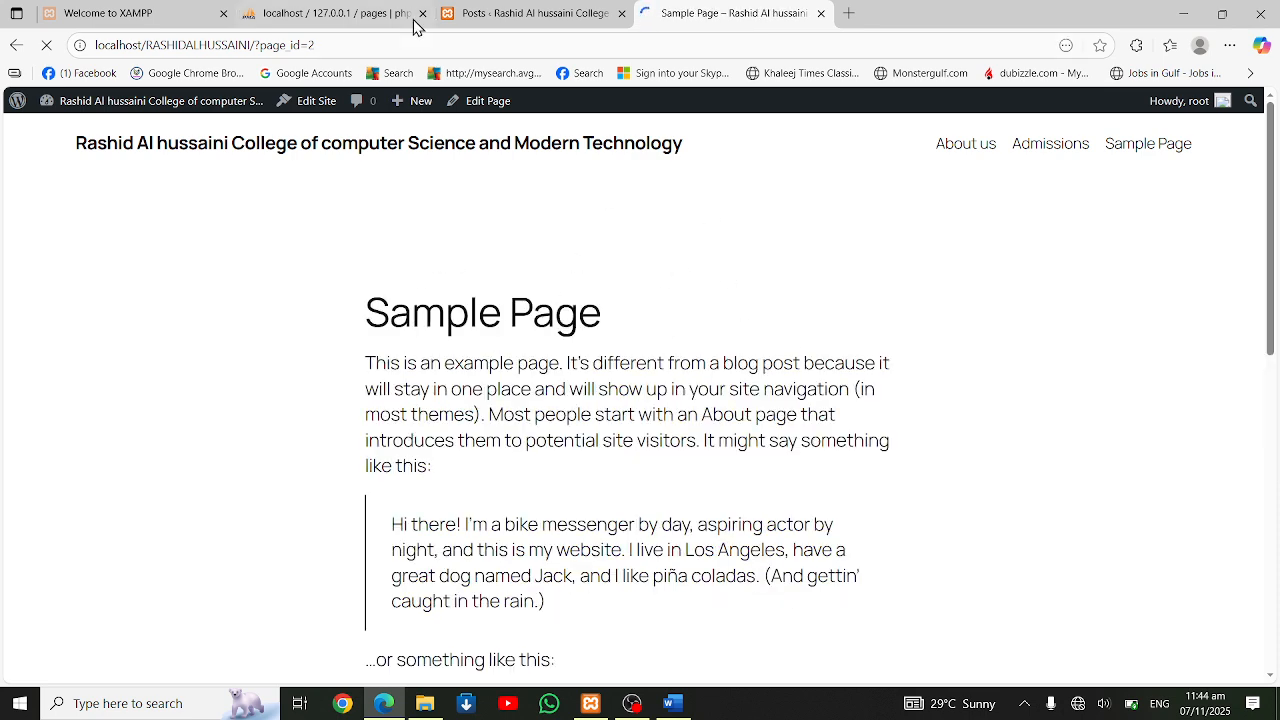
Load the public site's home page by removing the page ID from the Sample Page address
left_click(255, 42)
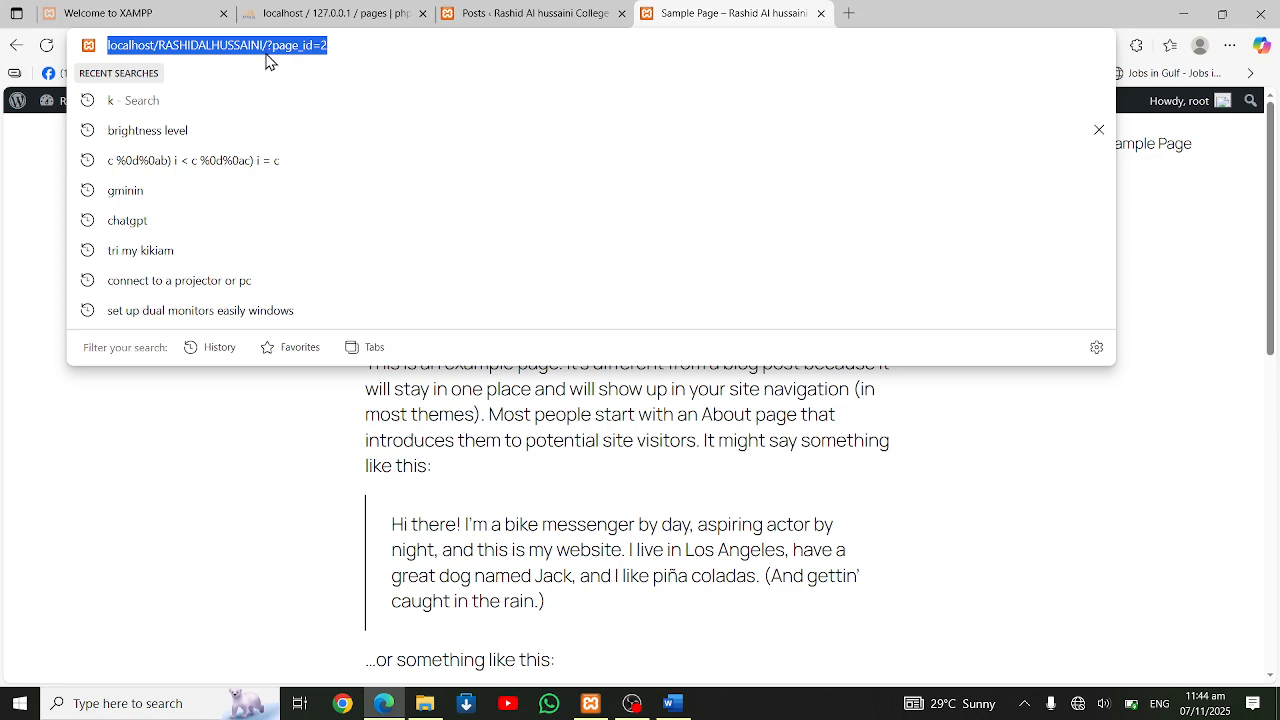
left_click(271, 46)
left_click_drag(273, 45, 388, 72)
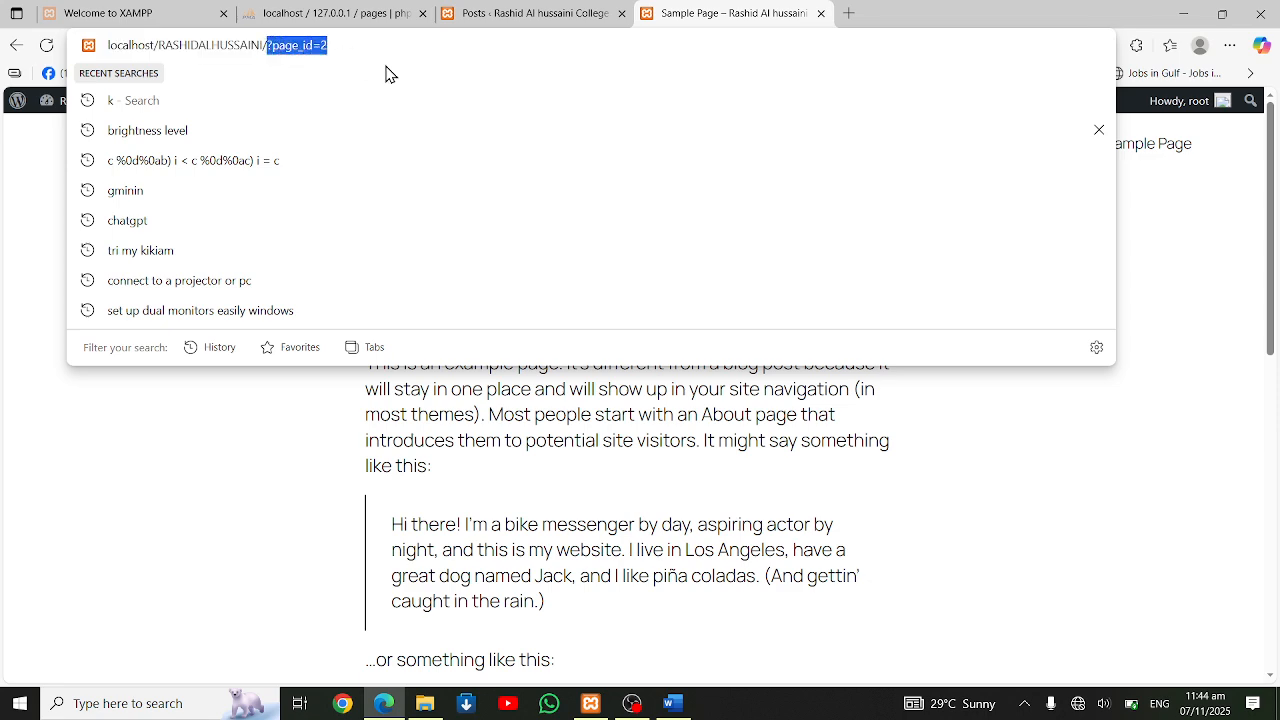
key("BackSpace")
key("Return")
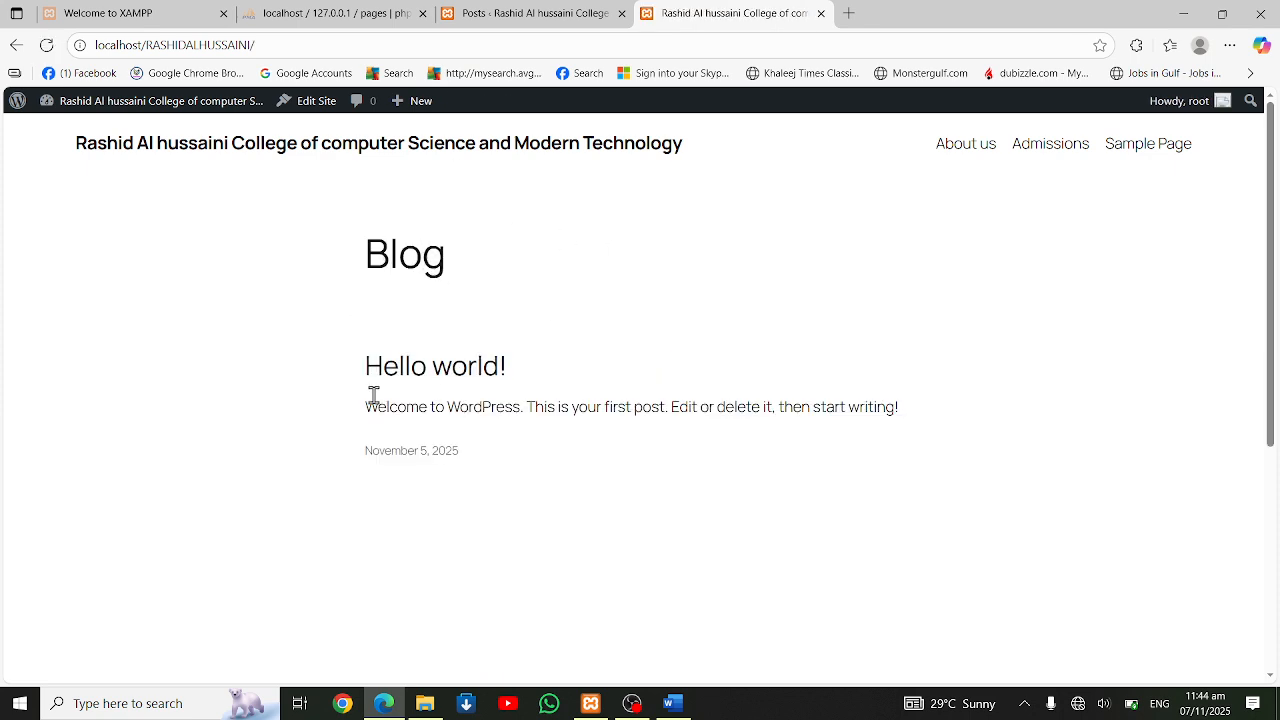
Edit the "Hello world!" post, replace its title with "Wellcome to Rashid AL Hussaini", and save the post
left_click(553, 13)
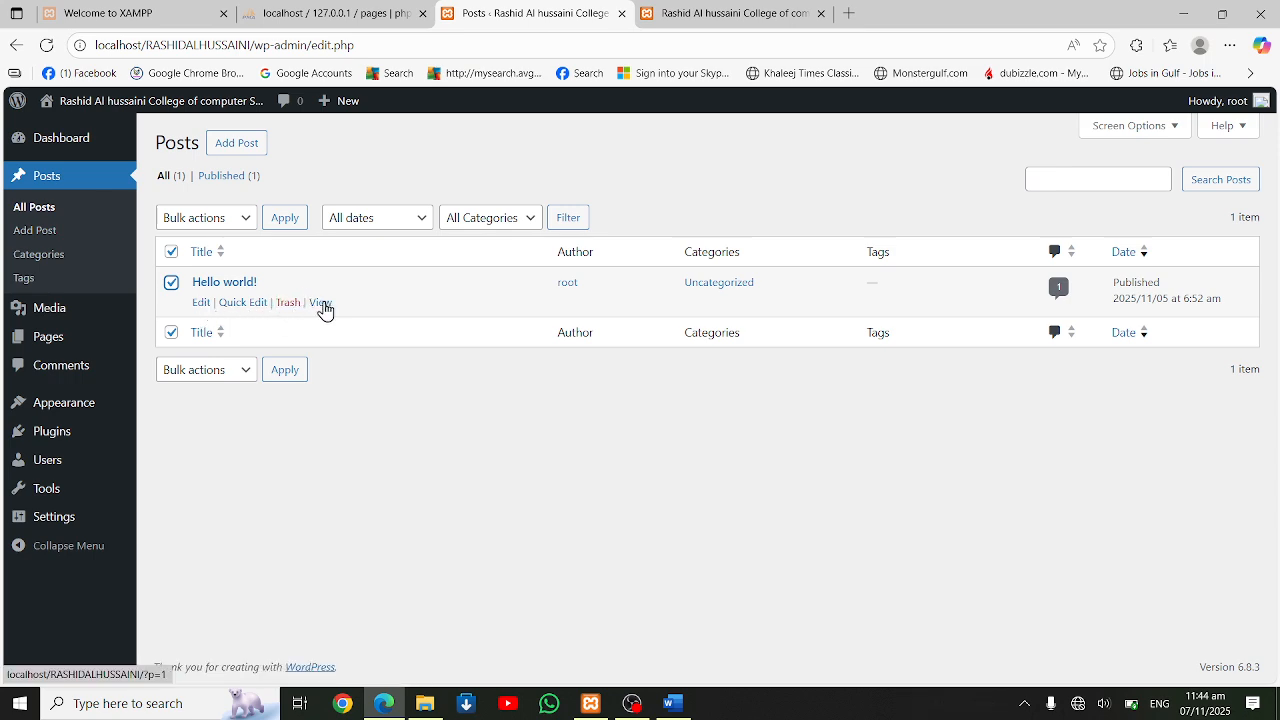
left_click(201, 302)
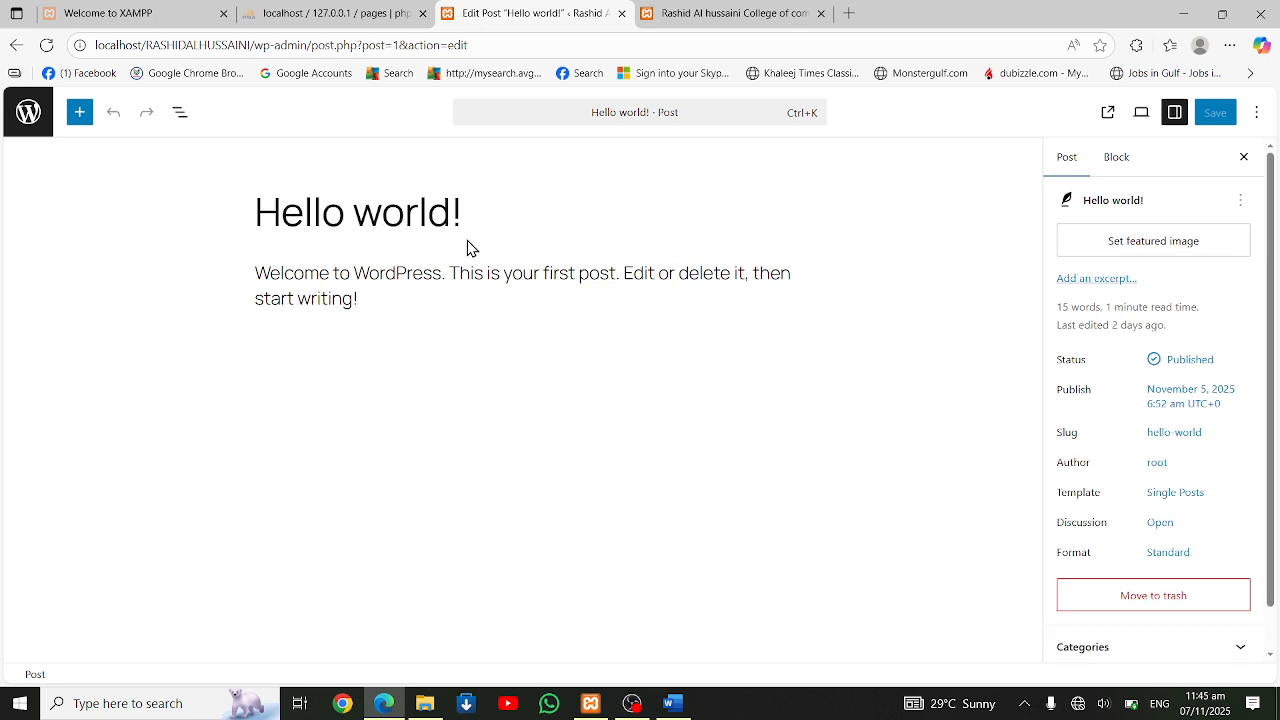
left_click_drag(468, 218, 272, 190)
left_click(240, 200)
double_click(429, 204)
triple_click(429, 204)
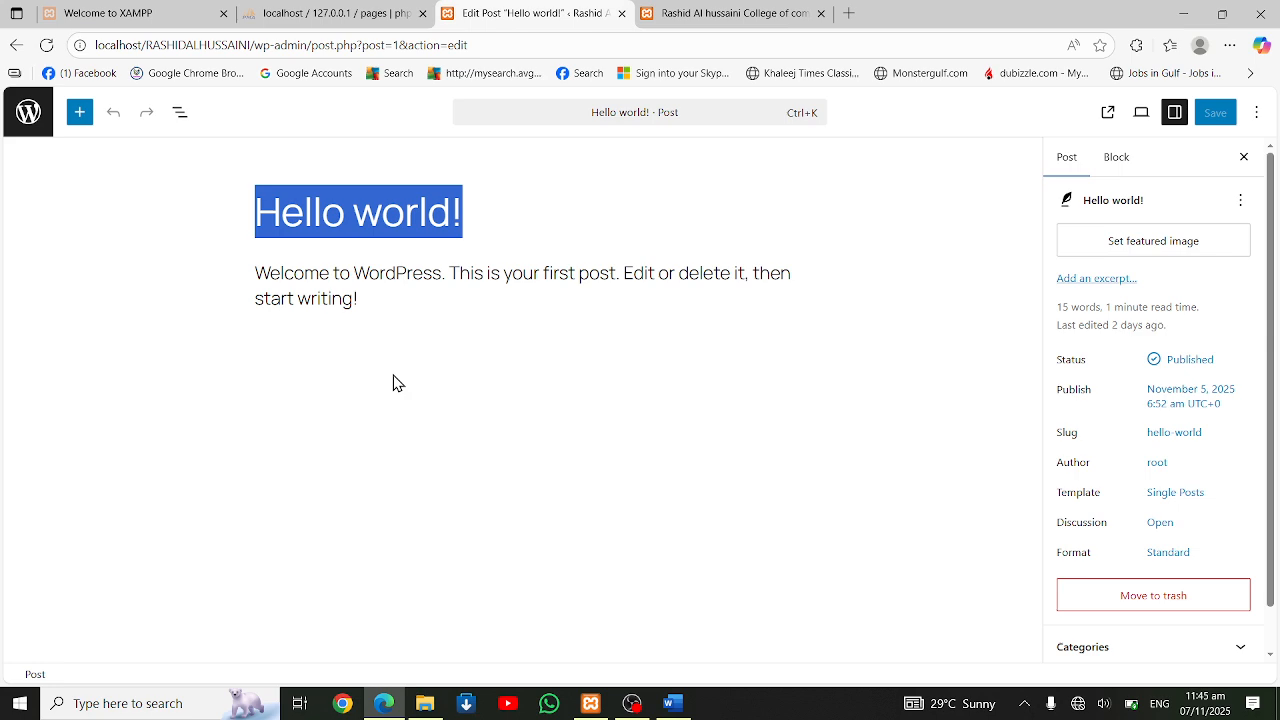
type("Wellcome to ")
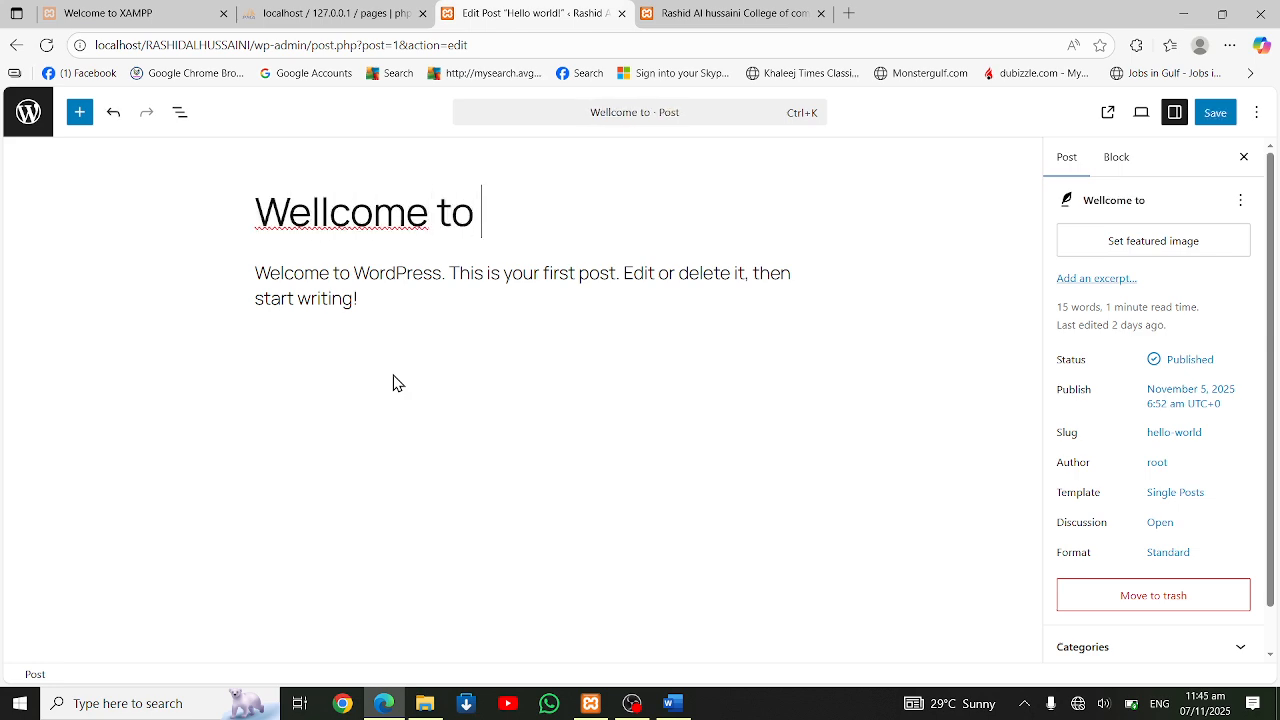
type("Rashid")
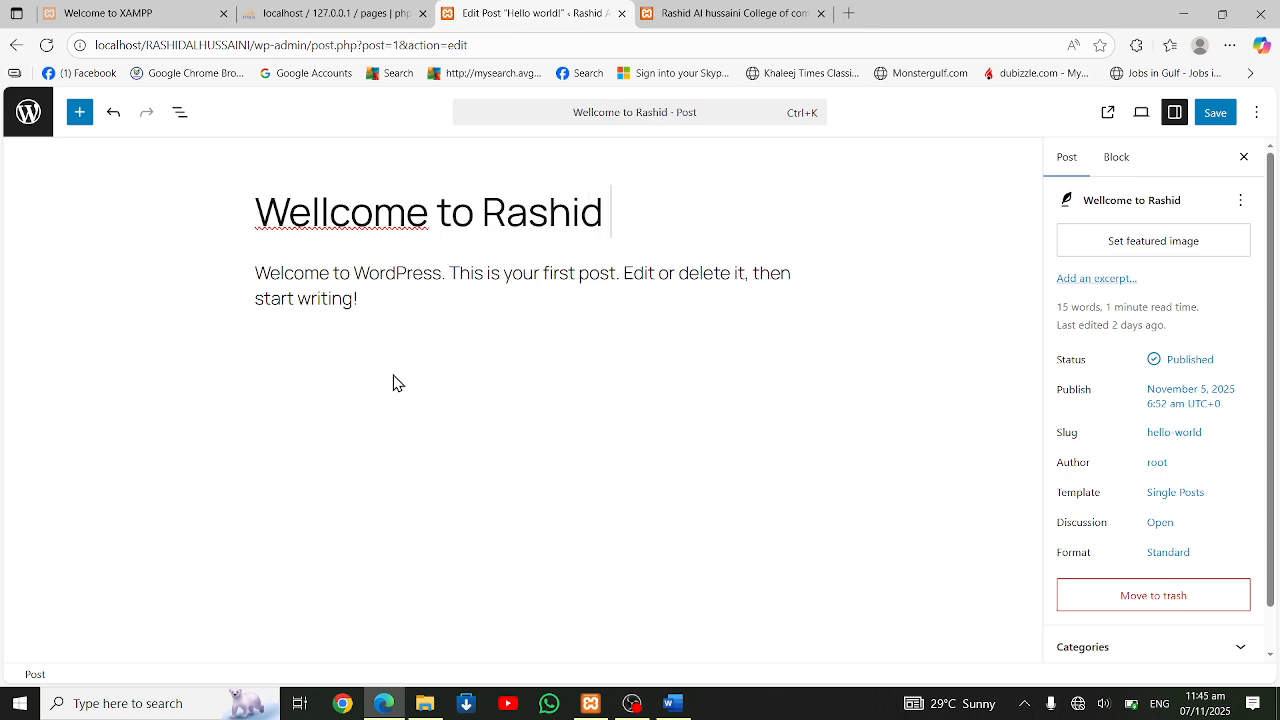
type(" AL j")
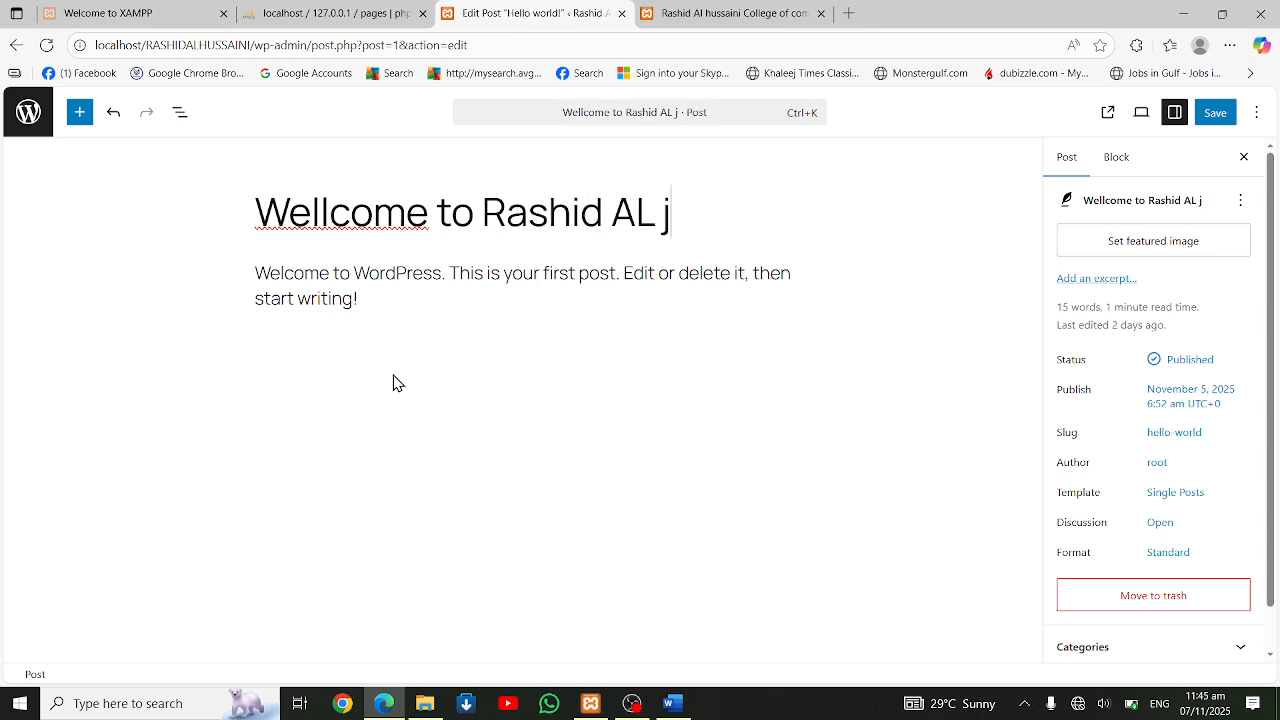
key("BackSpace")
type("Hussaini")
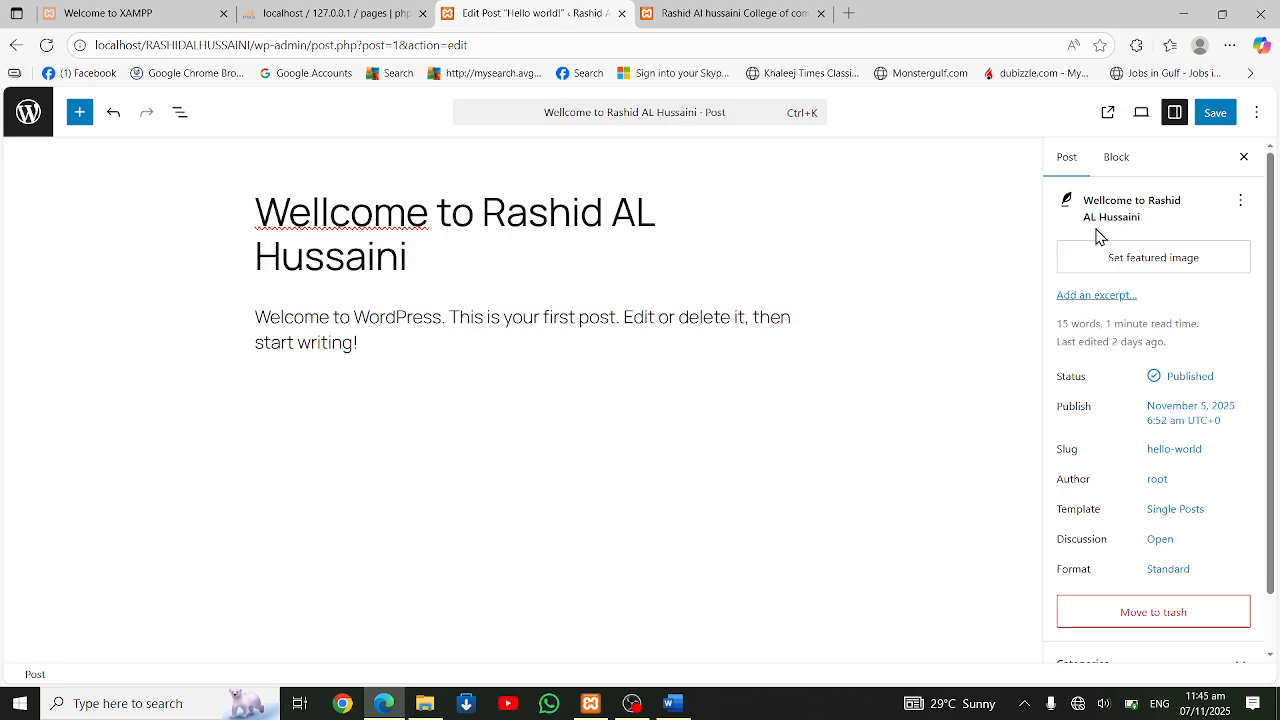
left_click(1214, 112)
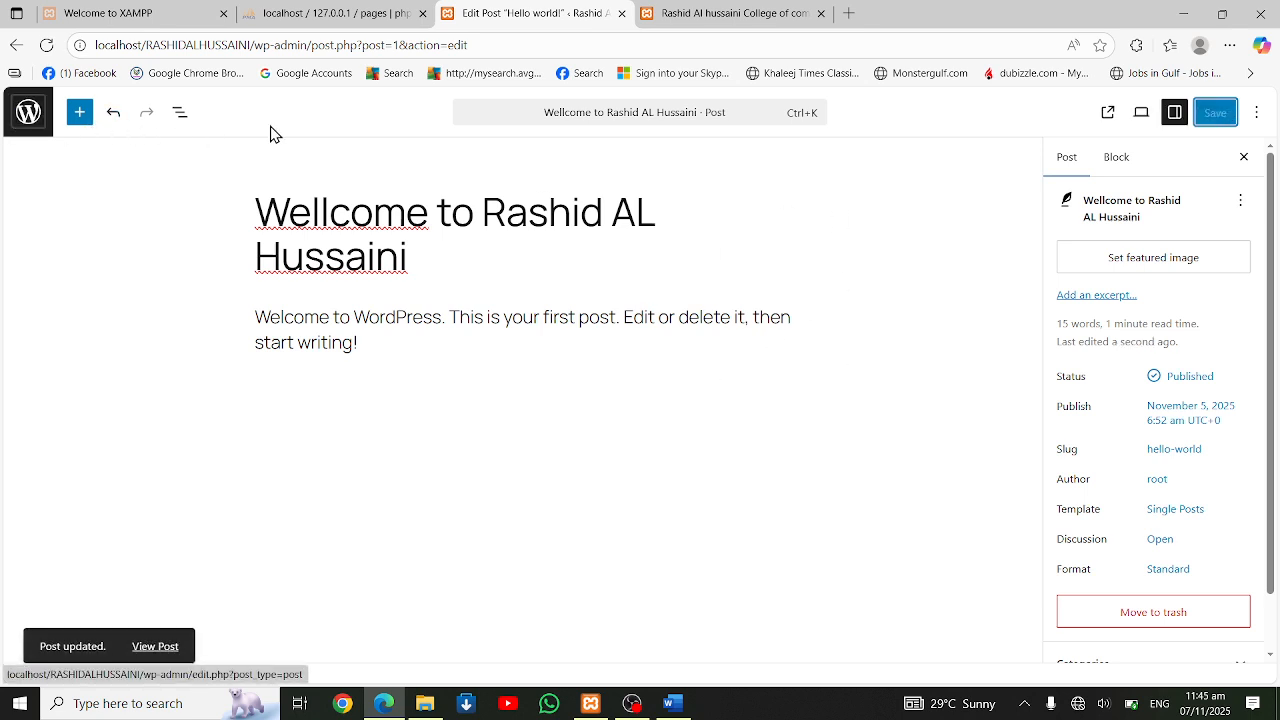
Reload the public home page to check the post's new title, and return to the post editor
left_click(700, 22)
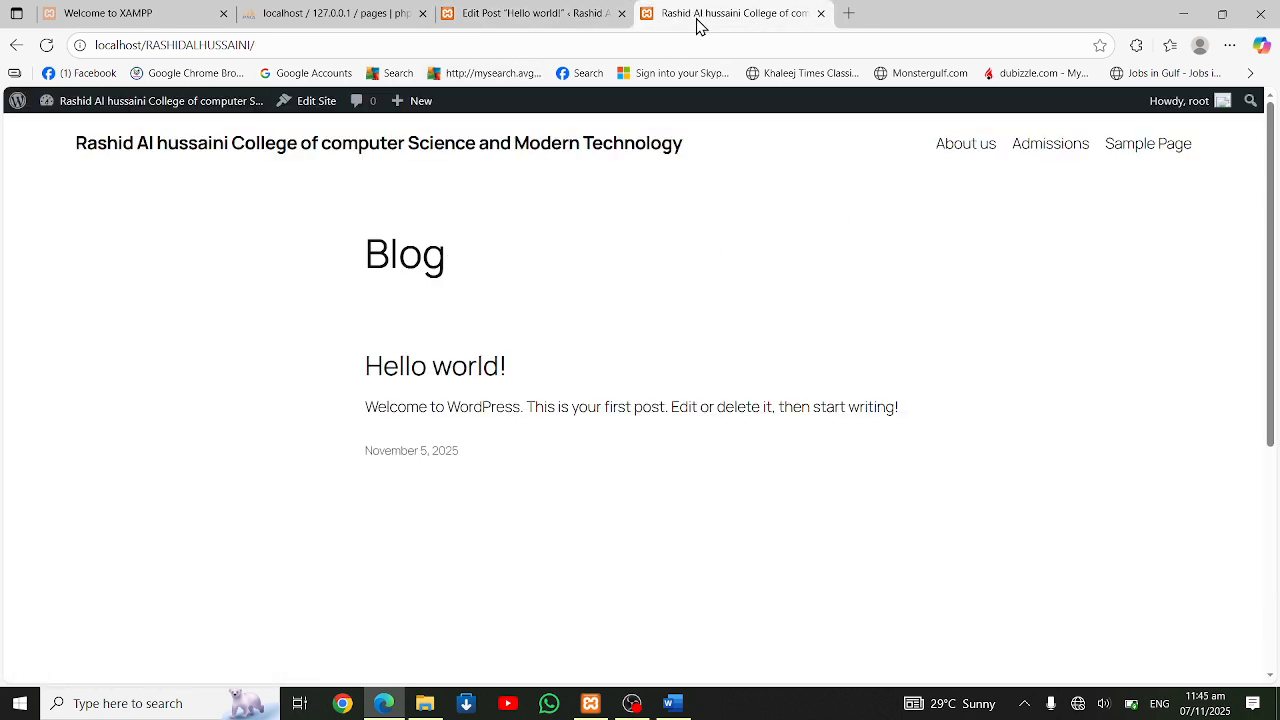
left_click(47, 48)
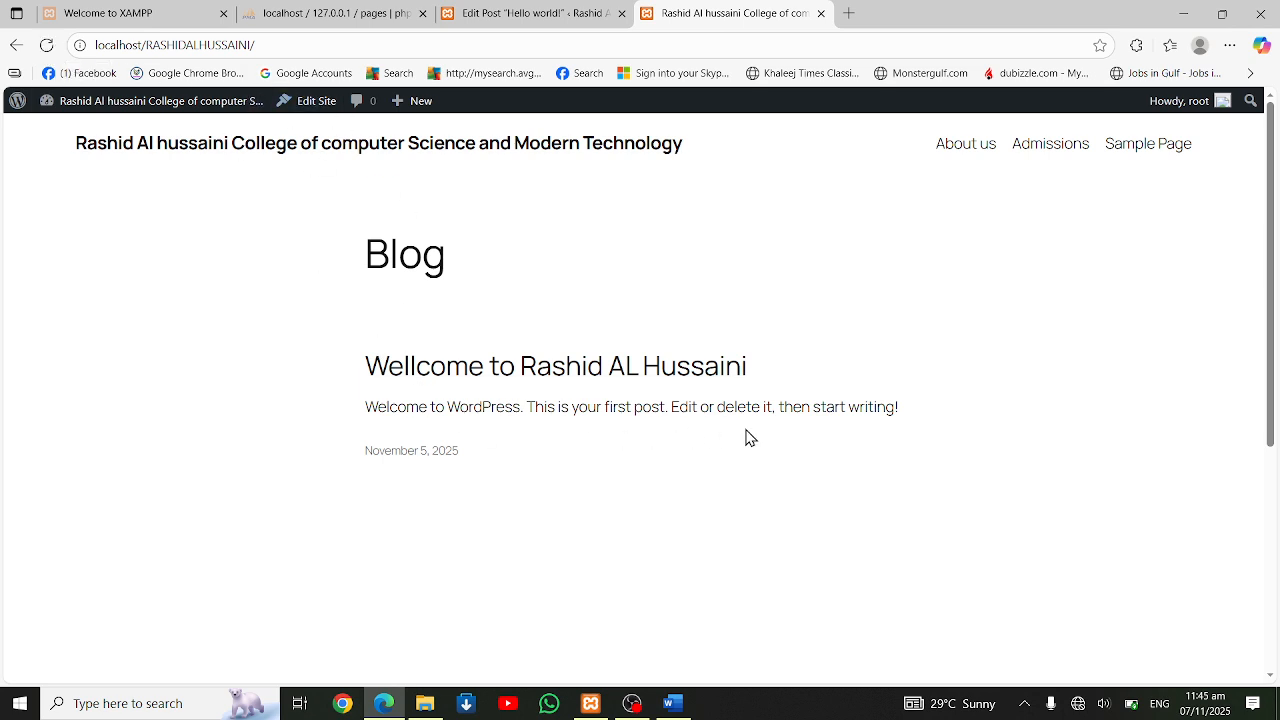
left_click(501, 14)
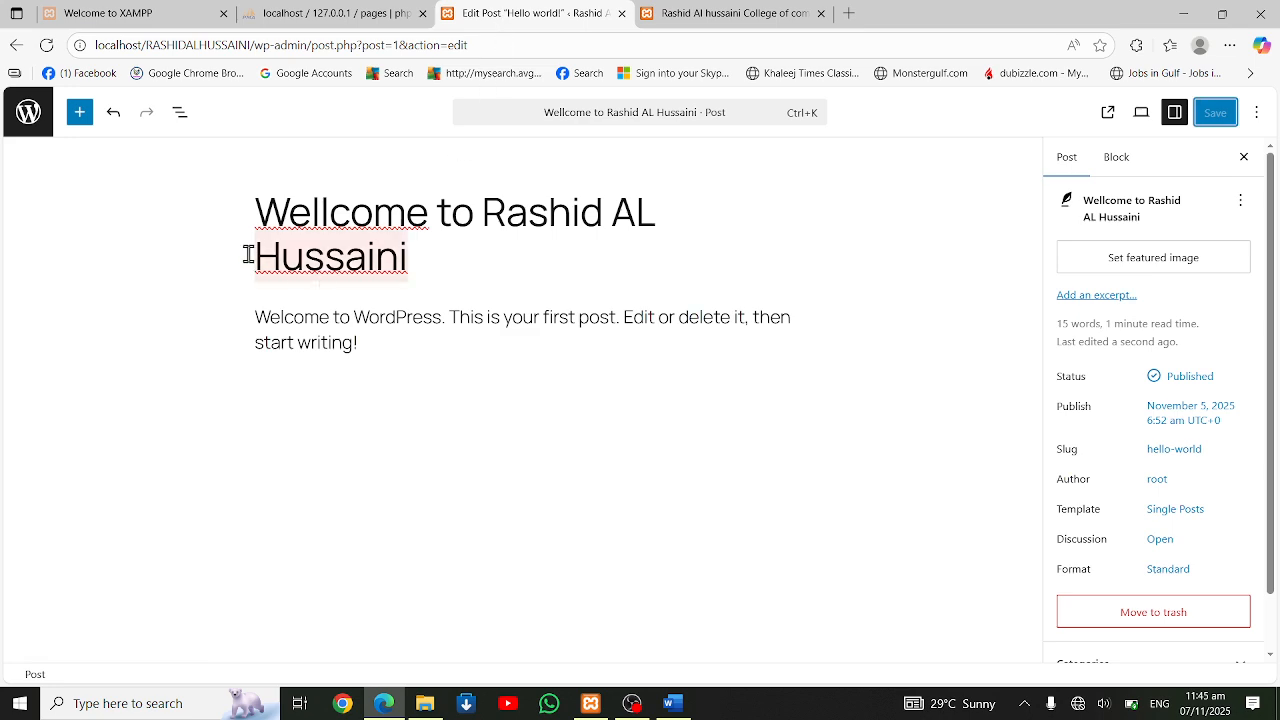
Add a new post and title it "Shahrukh khan New Movie Coming Soon", correcting the misspelled "Comming"
left_click(38, 117)
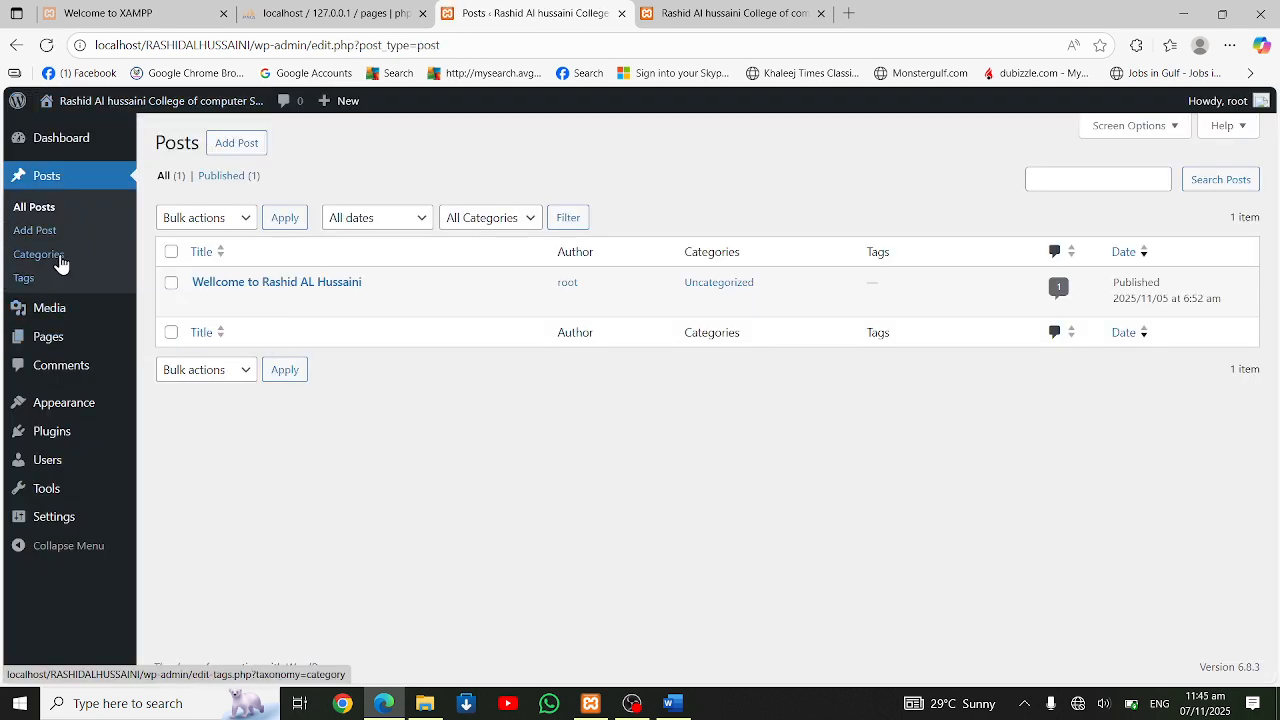
left_click(50, 238)
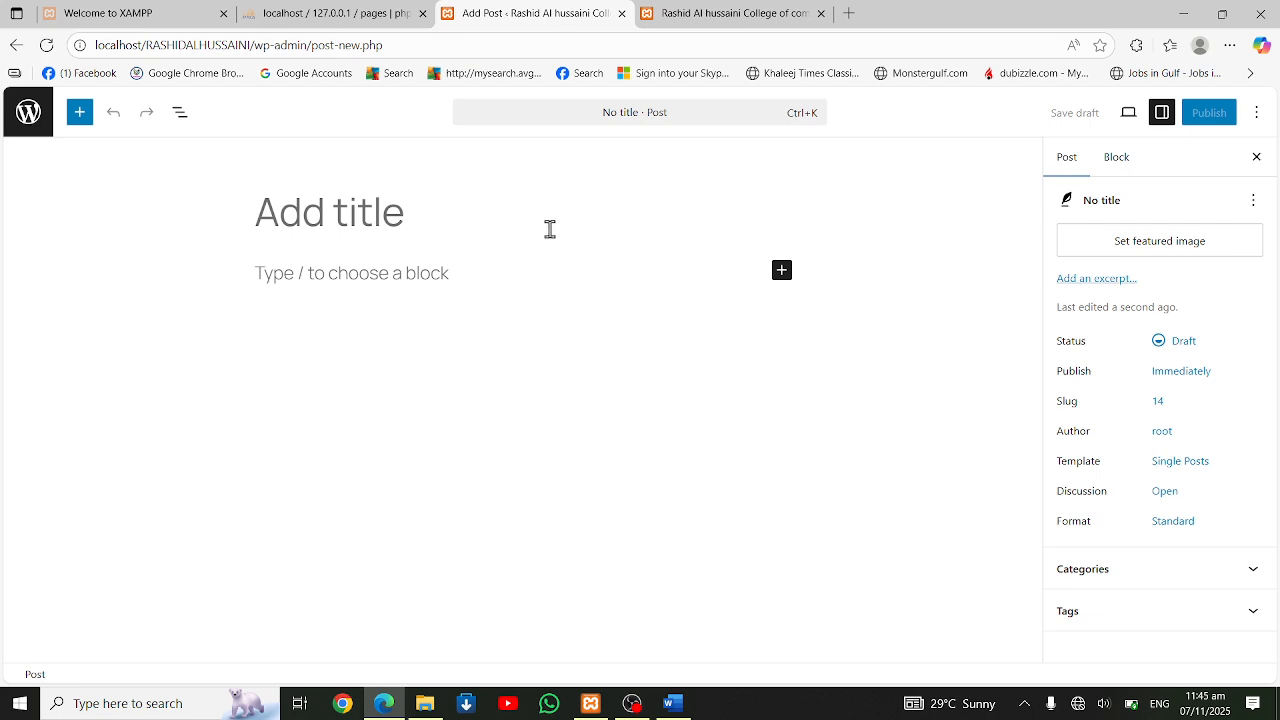
type("Shaha")
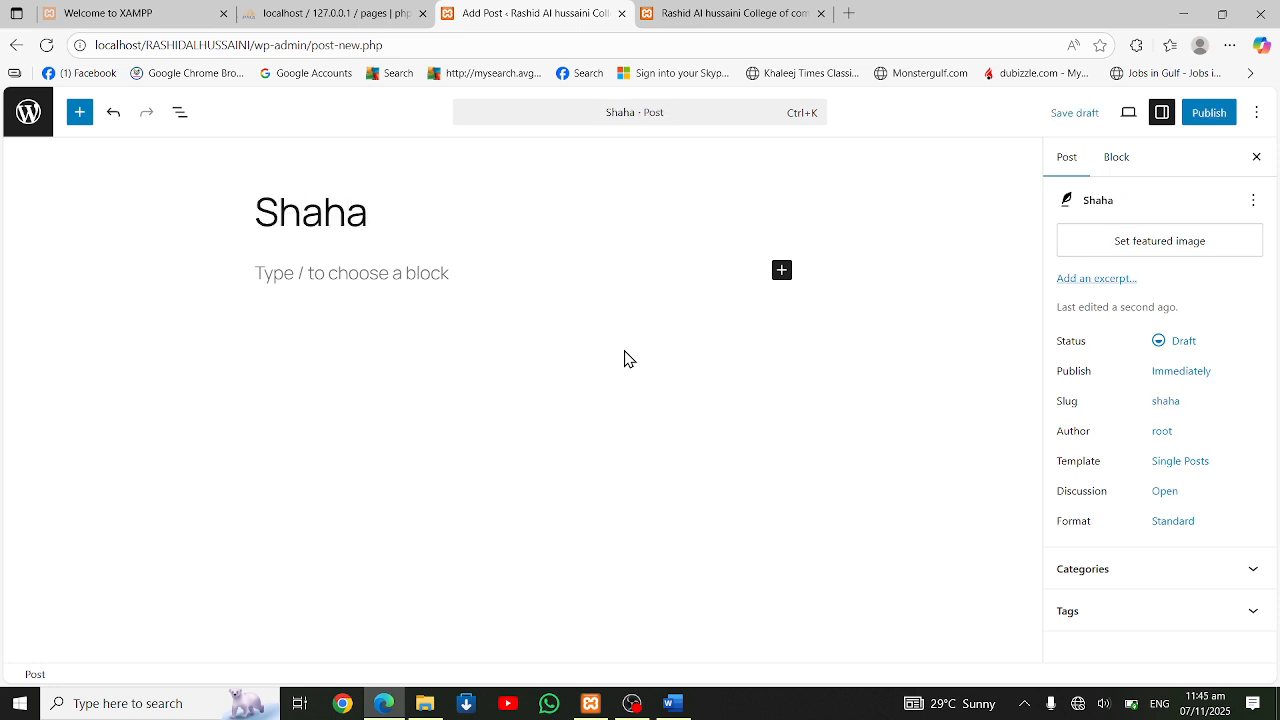
key("BackSpace")
type("ruk")
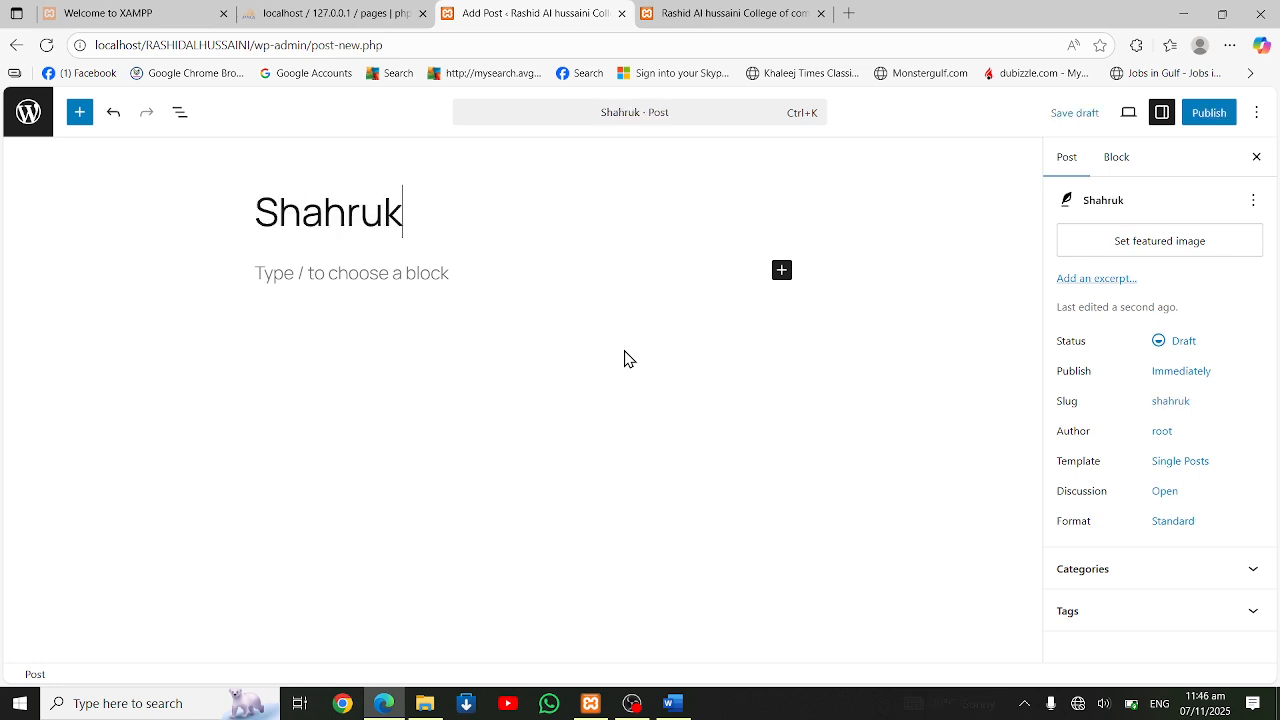
type("h khan ")
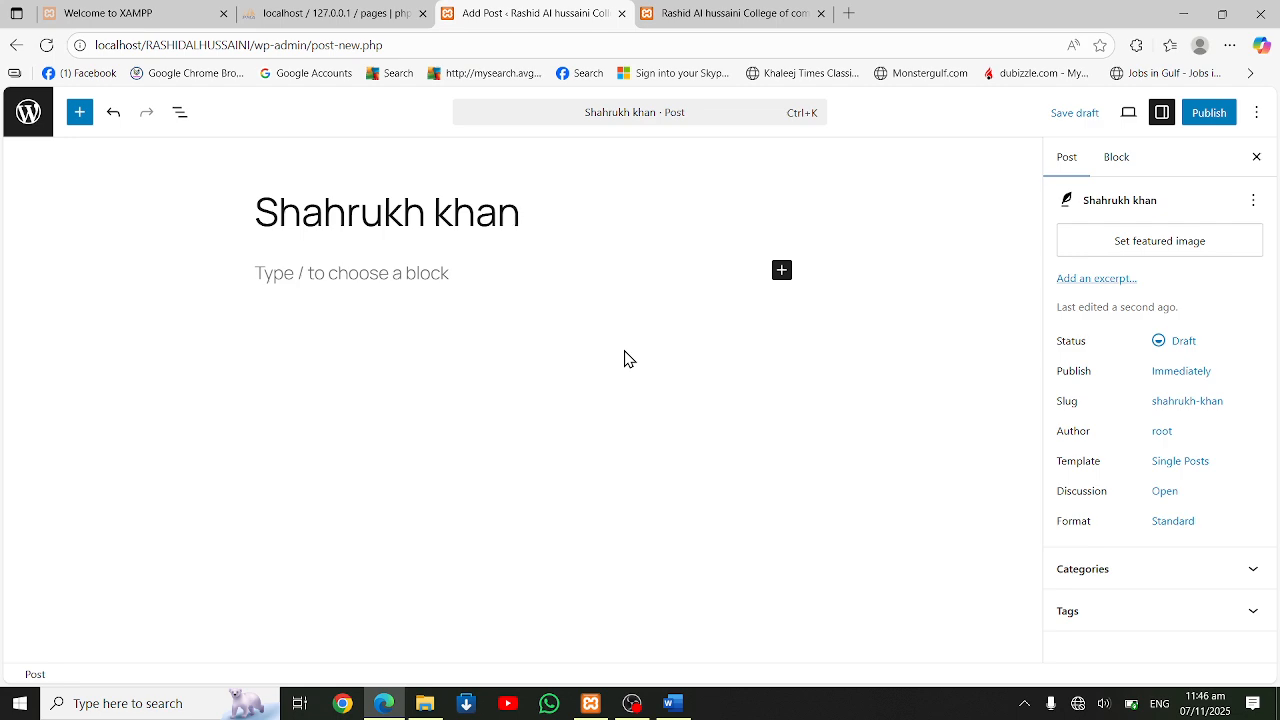
type("New Movie")
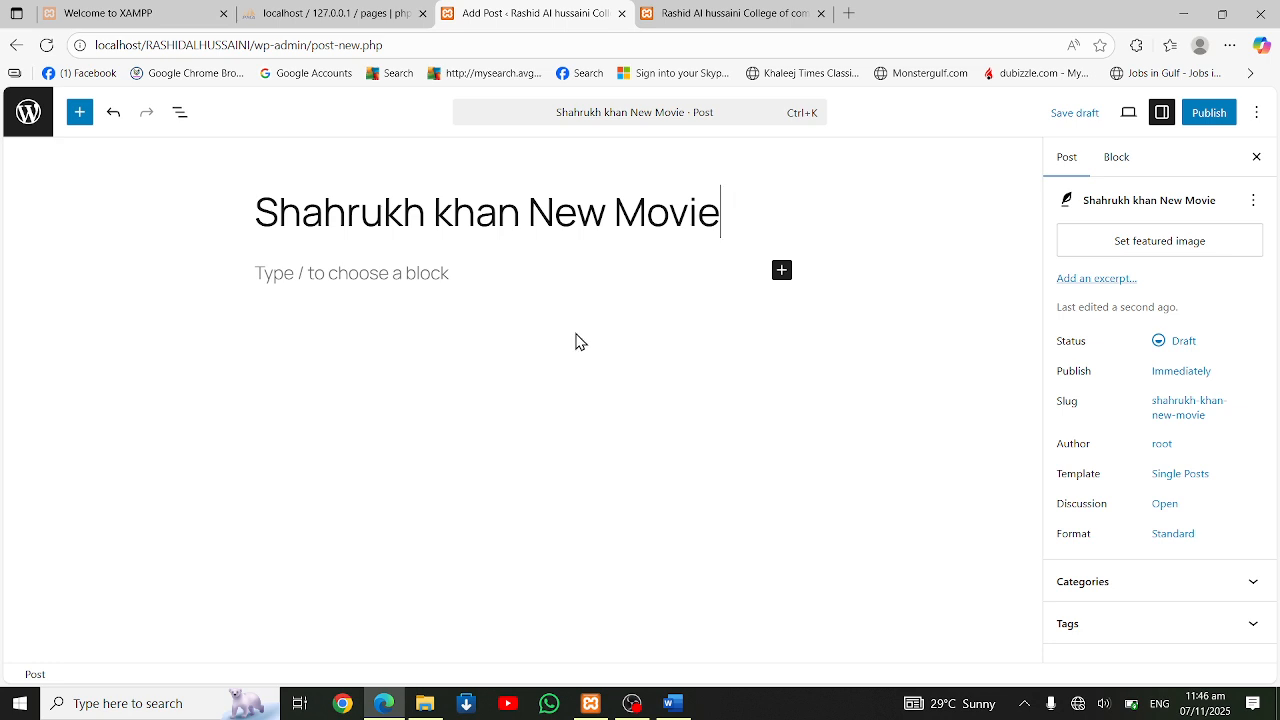
type(" Comming")
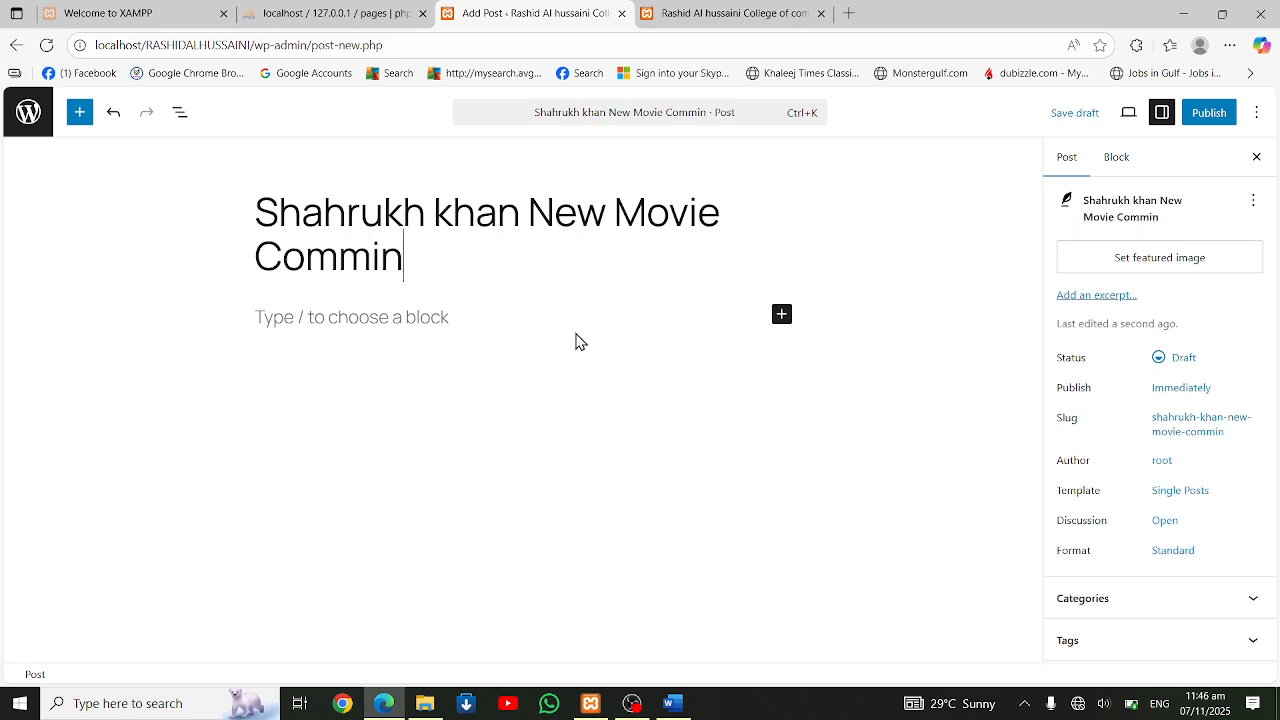
left_click(357, 256)
left_click(310, 350)
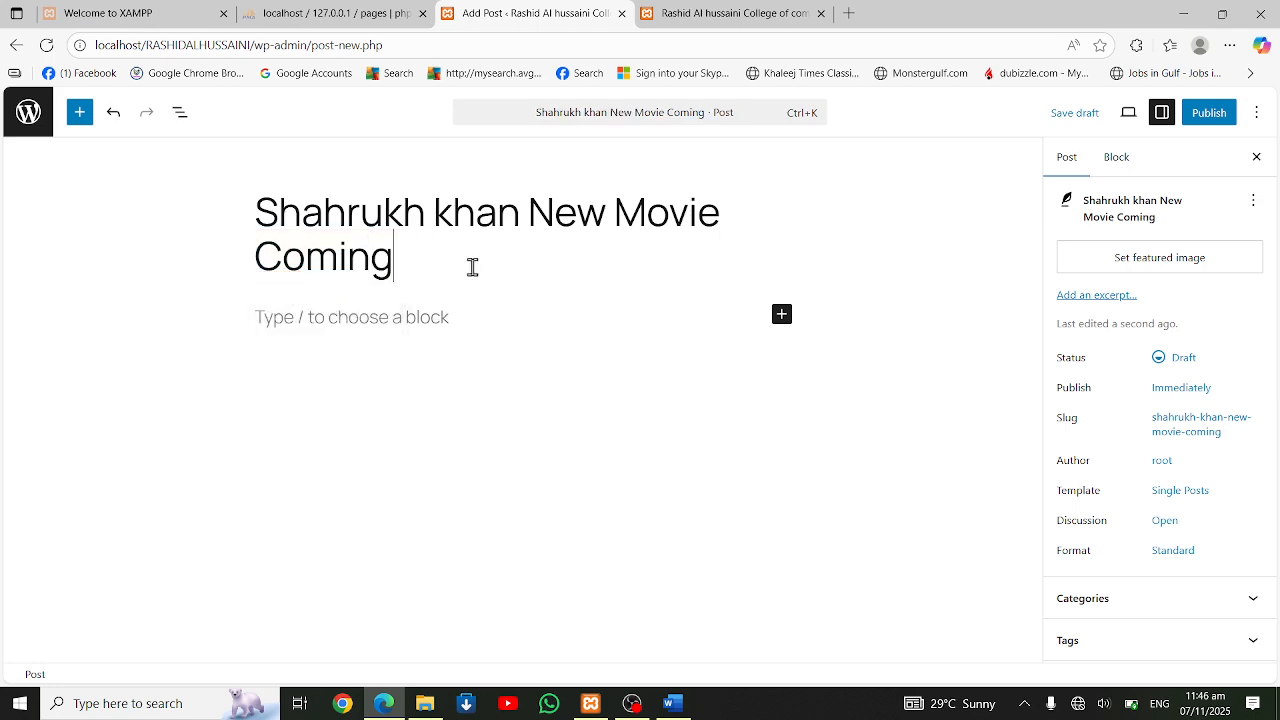
type("Soon")
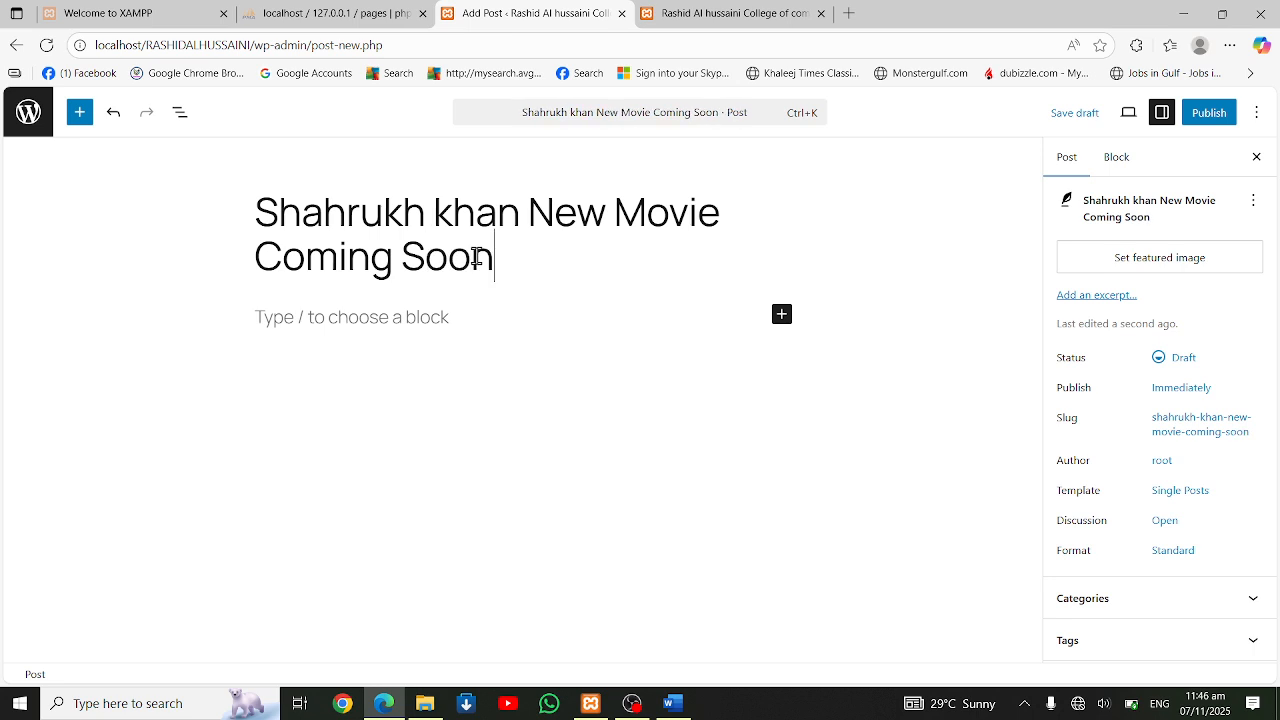
Write "King movie" as the post's body paragraph and start a new empty paragraph below it
left_click(392, 320)
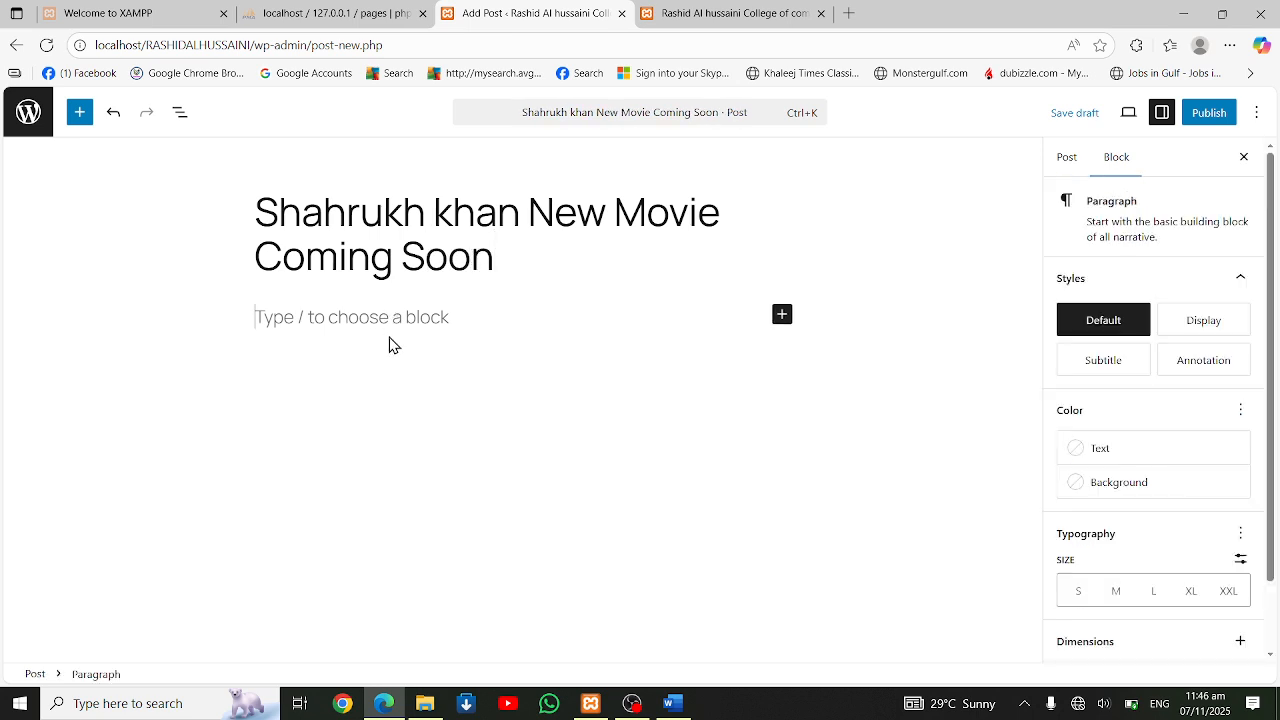
type("Kin")
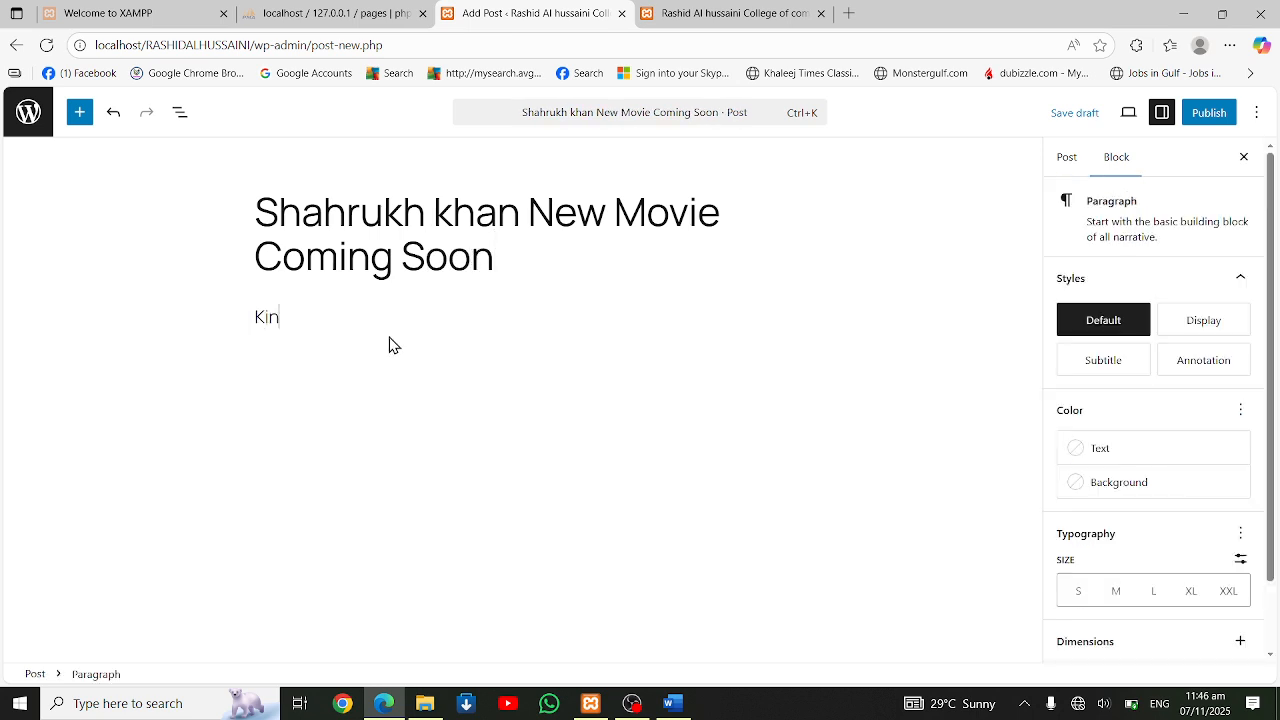
type("g")
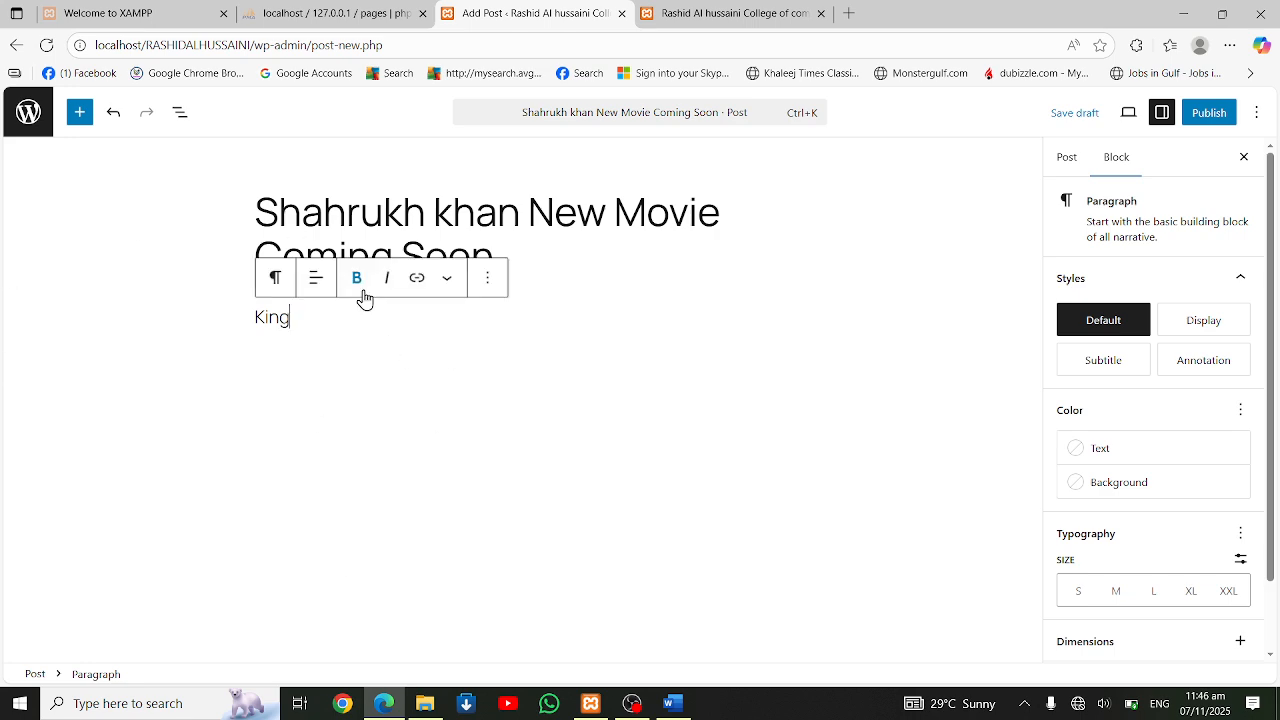
type("ne")
key("BackSpace")
right_click(344, 325)
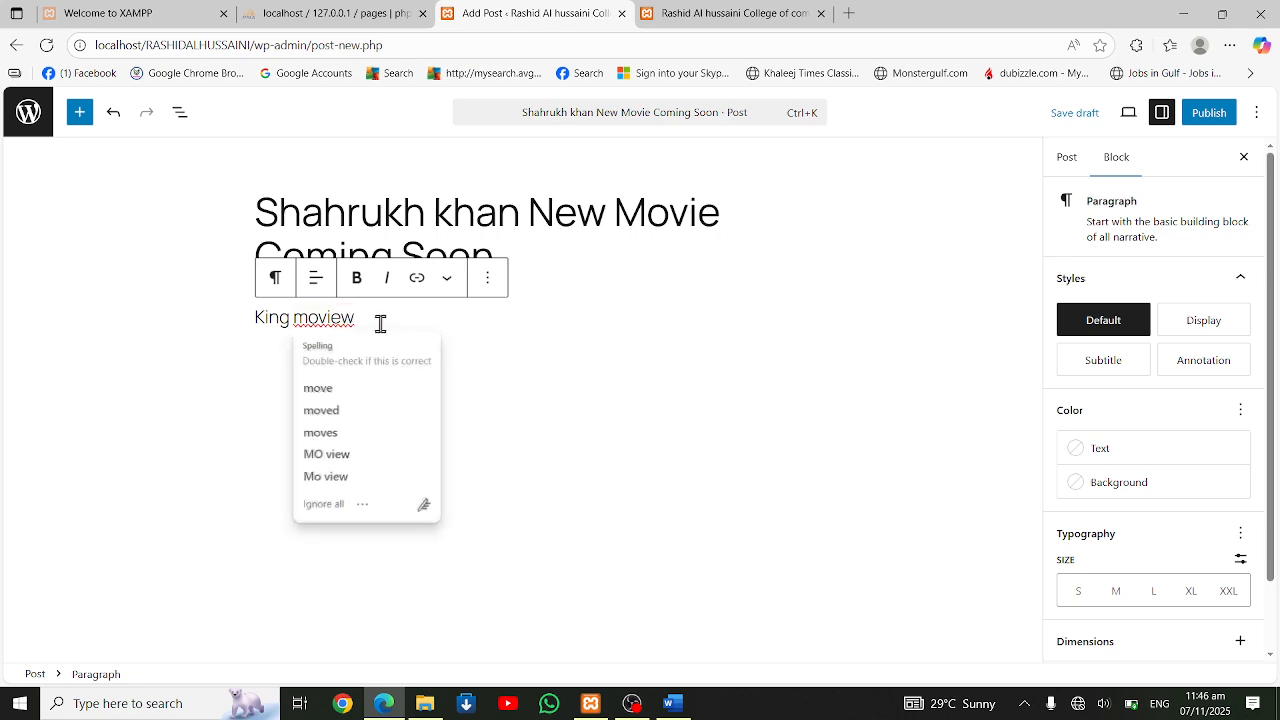
key("BackSpace")
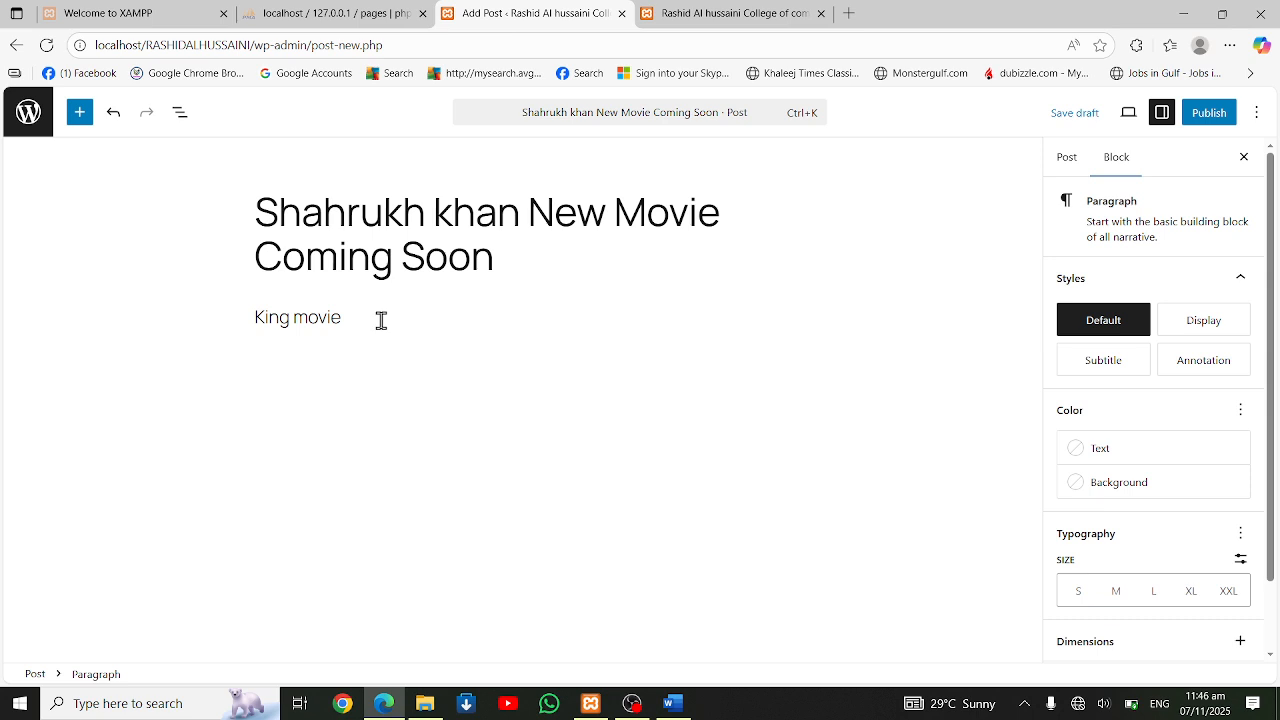
key("Return")
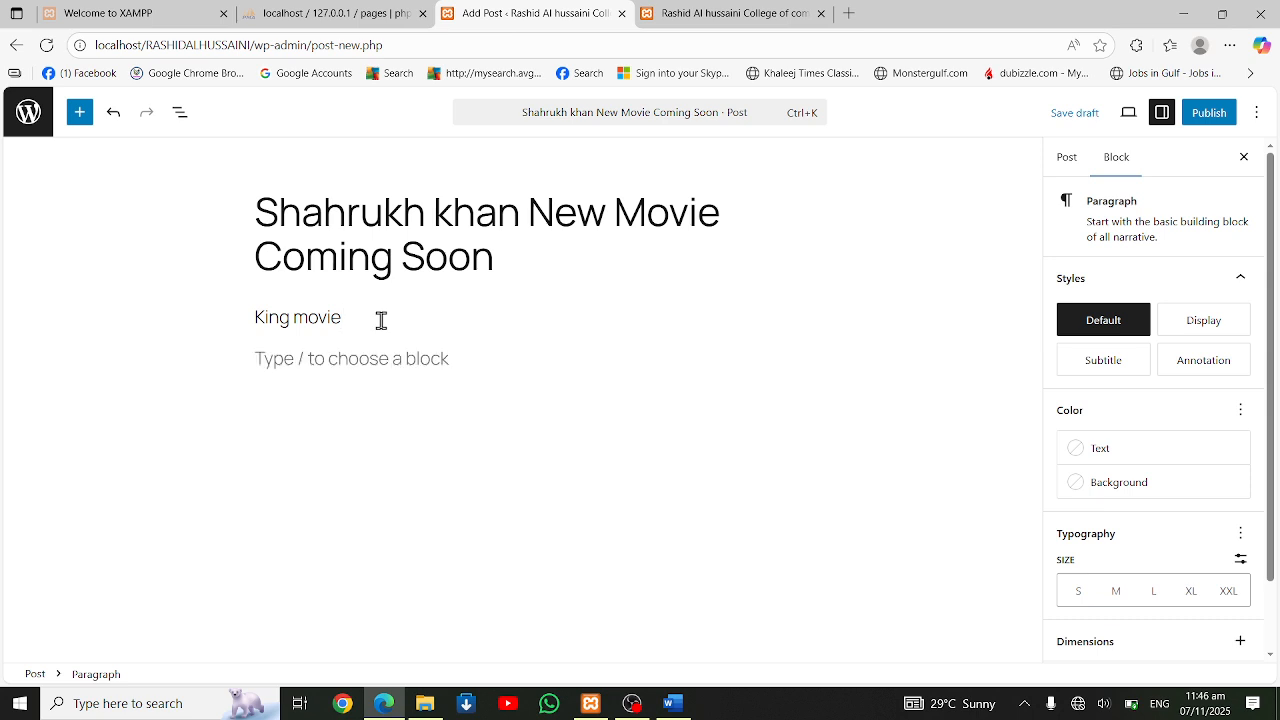
Insert an Image block below the "King movie" paragraph
left_click(80, 112)
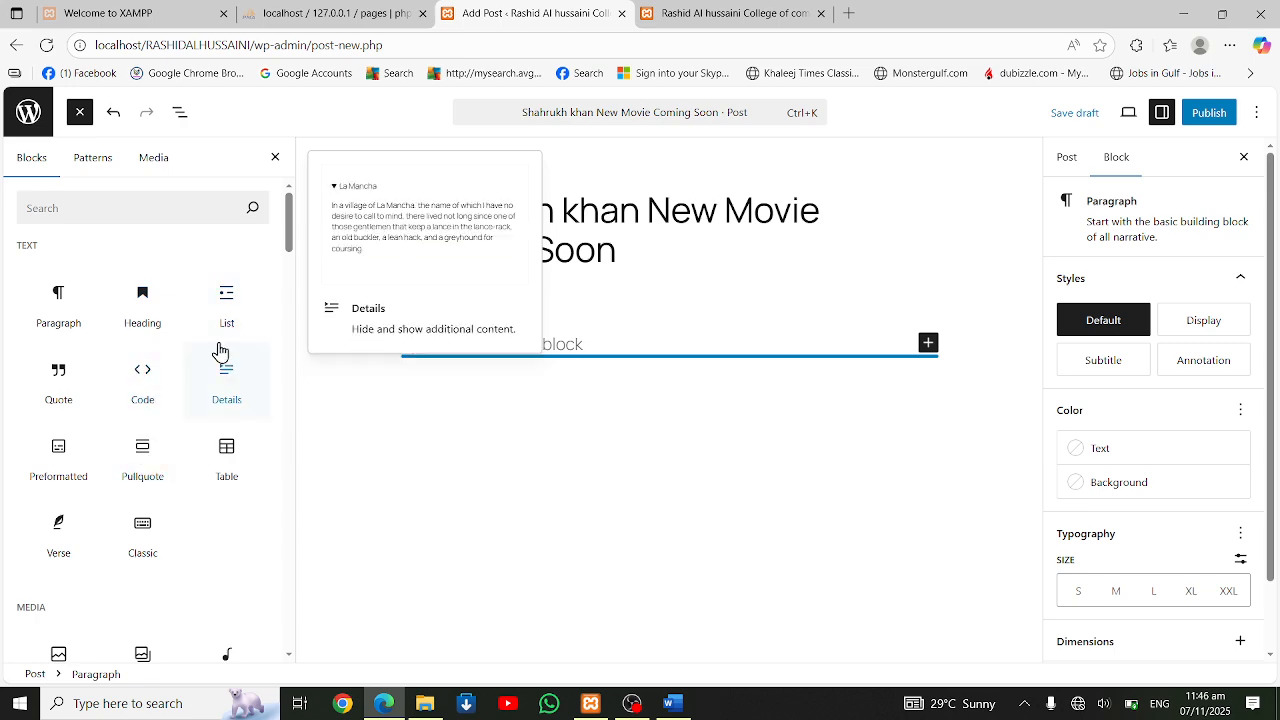
scroll(137, 531, "down", 3)
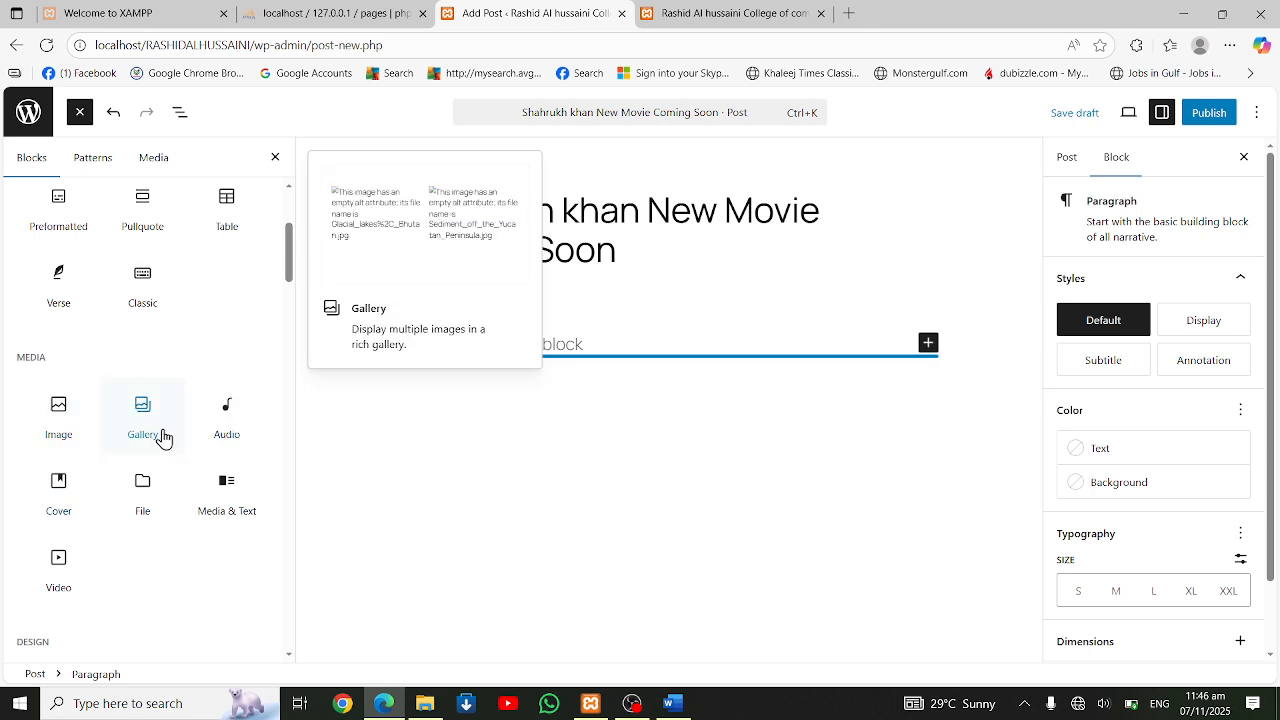
left_click(62, 405)
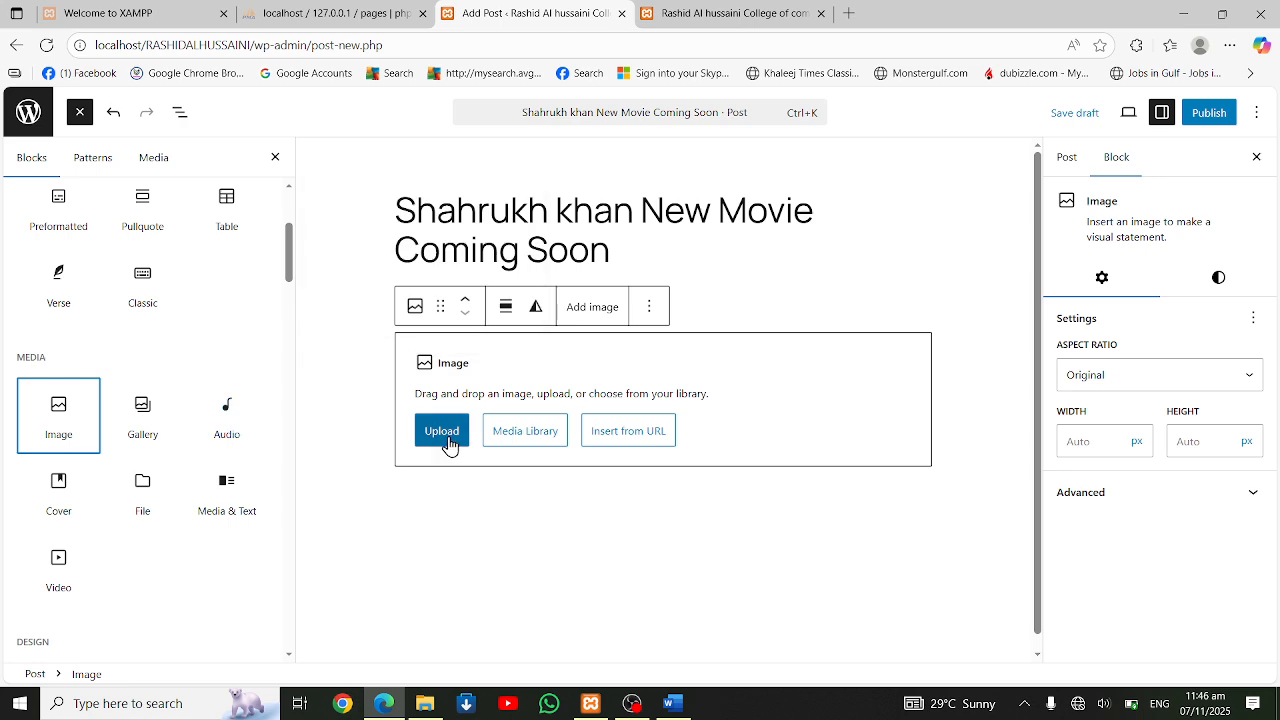
Try to upload bb.PNG from the Saved Pictures folder into the Image block
left_click(449, 444)
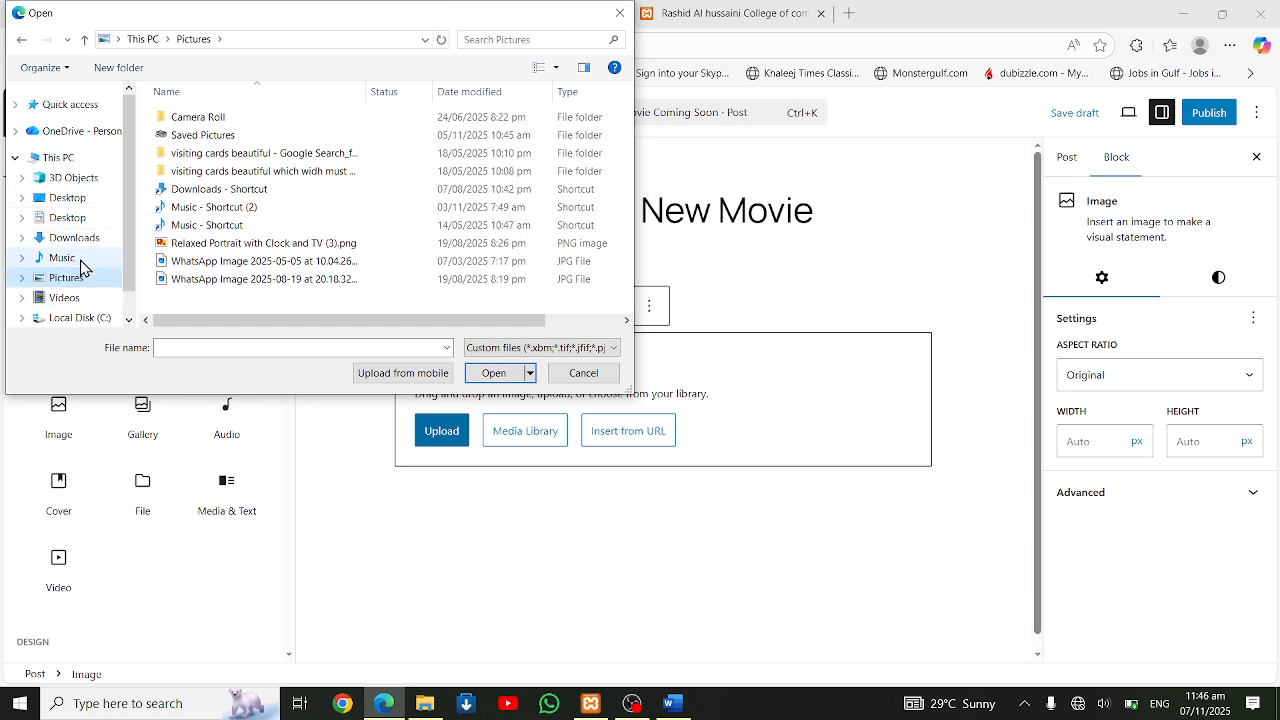
scroll(82, 178, "down", 1)
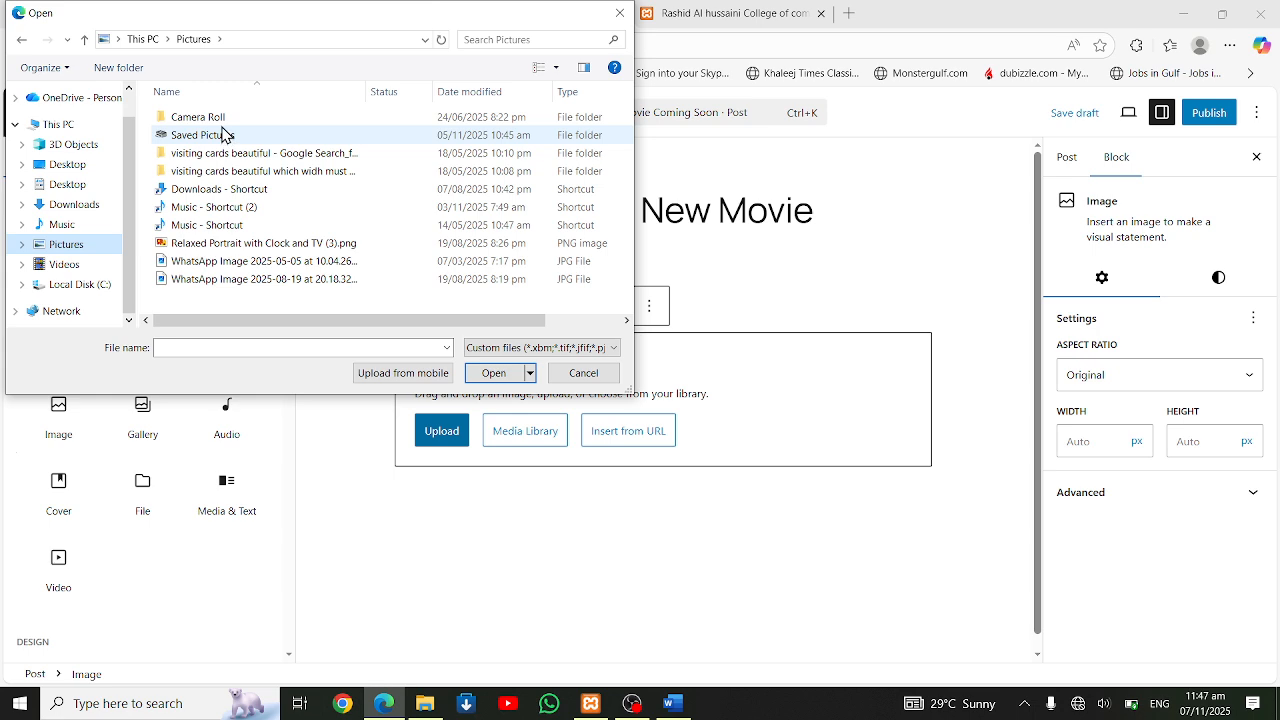
left_click(221, 148)
double_click(470, 148)
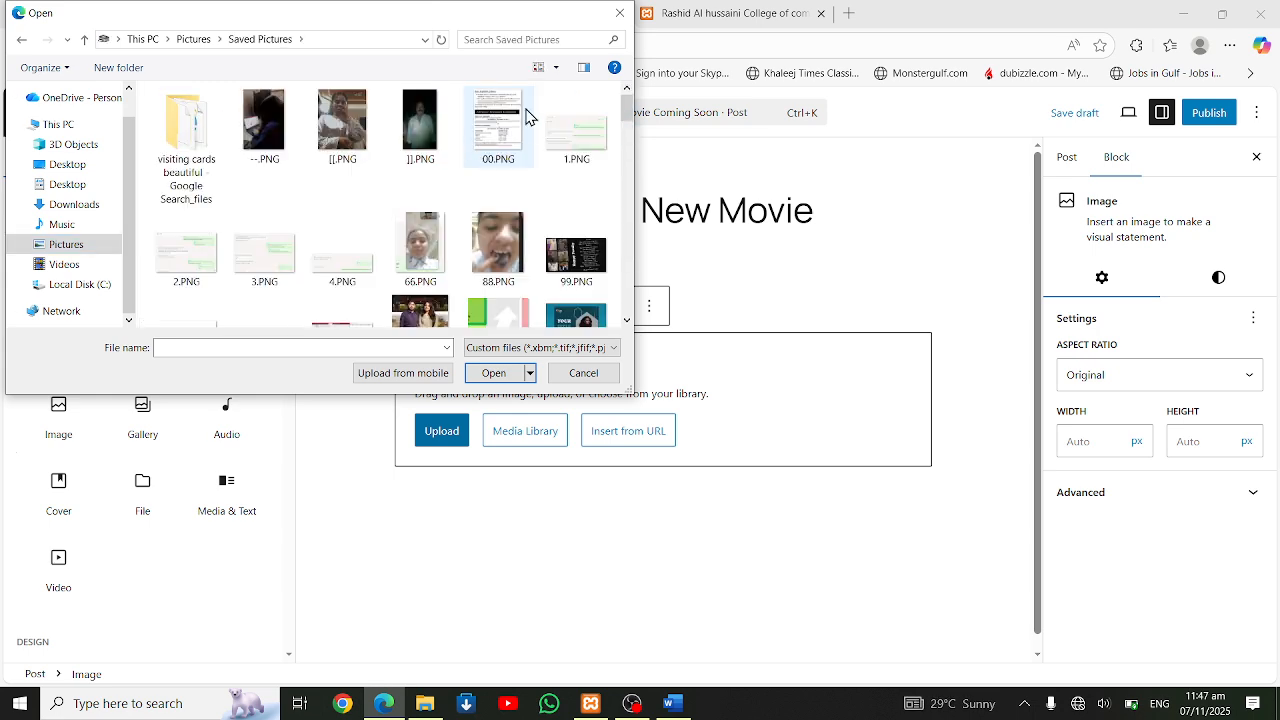
scroll(552, 288, "down", 1)
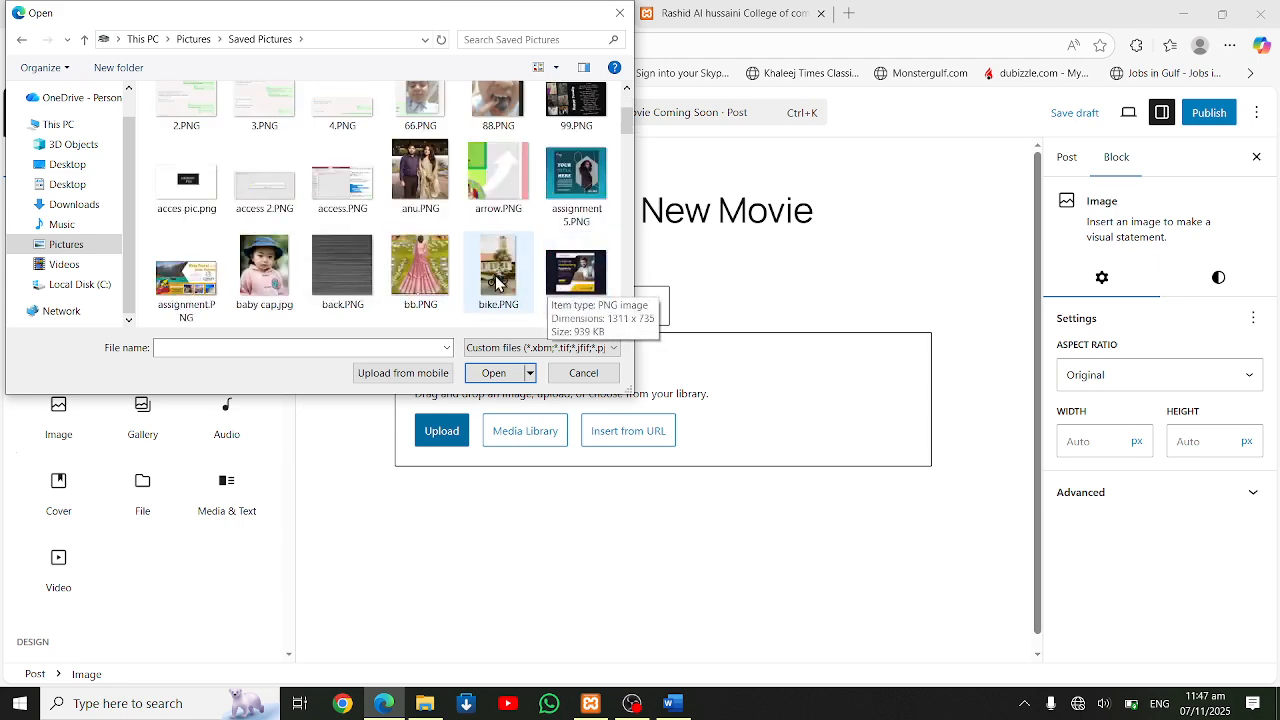
left_click(420, 268)
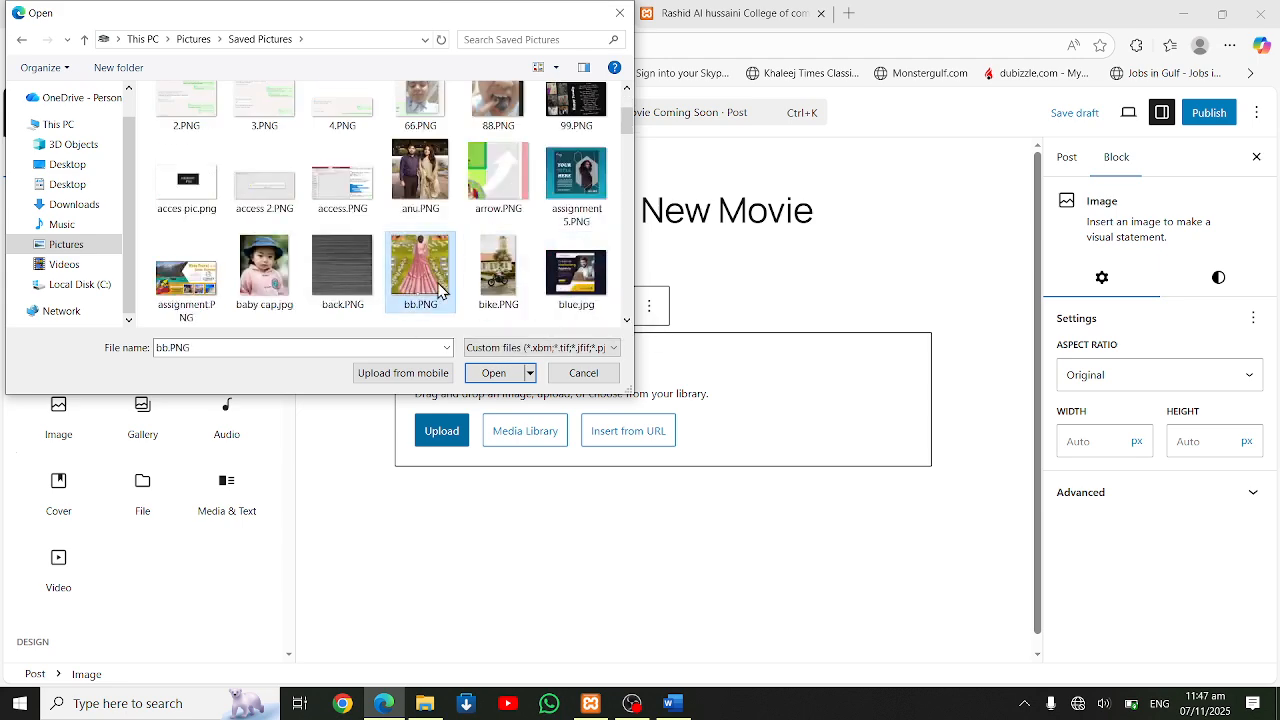
left_click(490, 373)
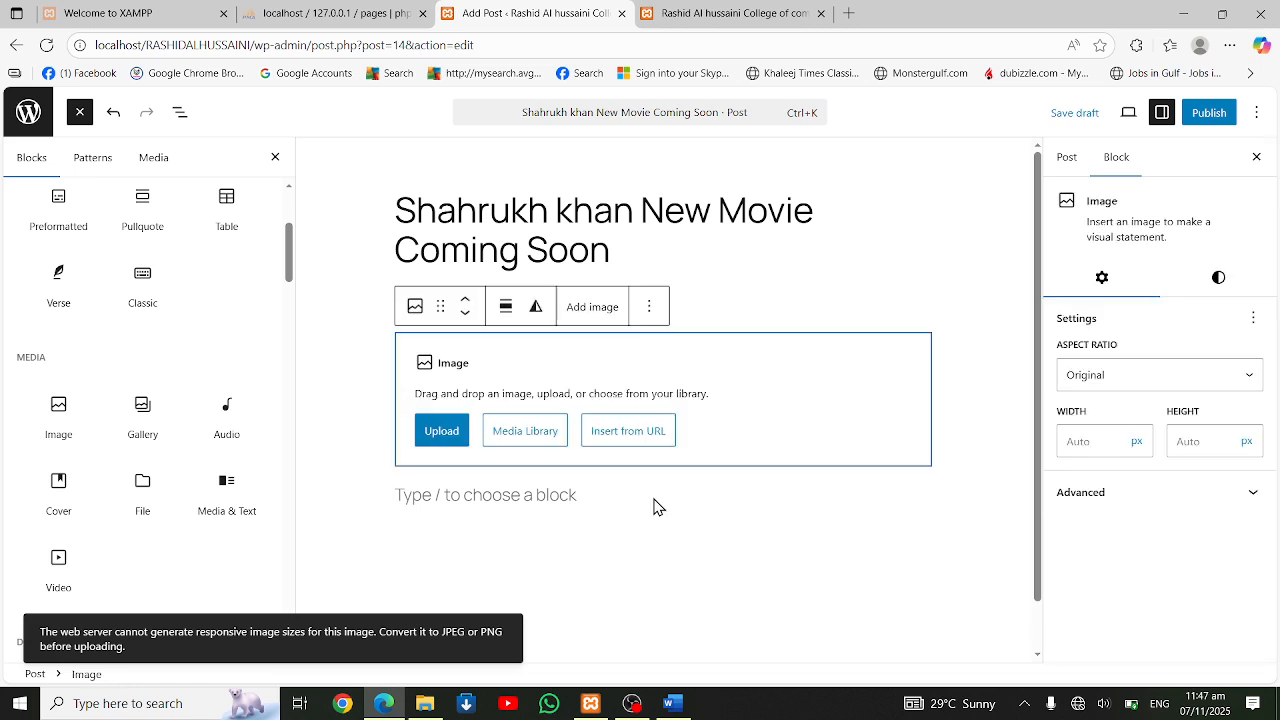
Assign the post to the Entertainment category and enter "#movies" as its tag
left_click(846, 294)
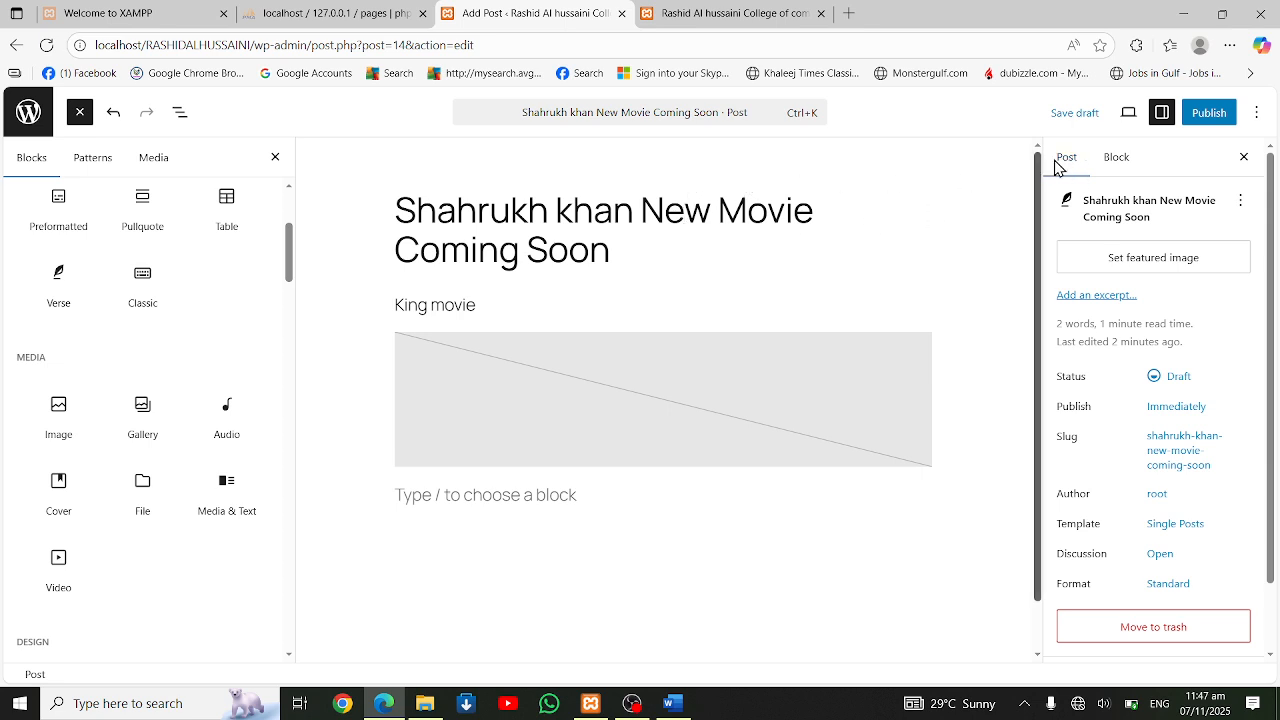
scroll(1158, 335, "down", 2)
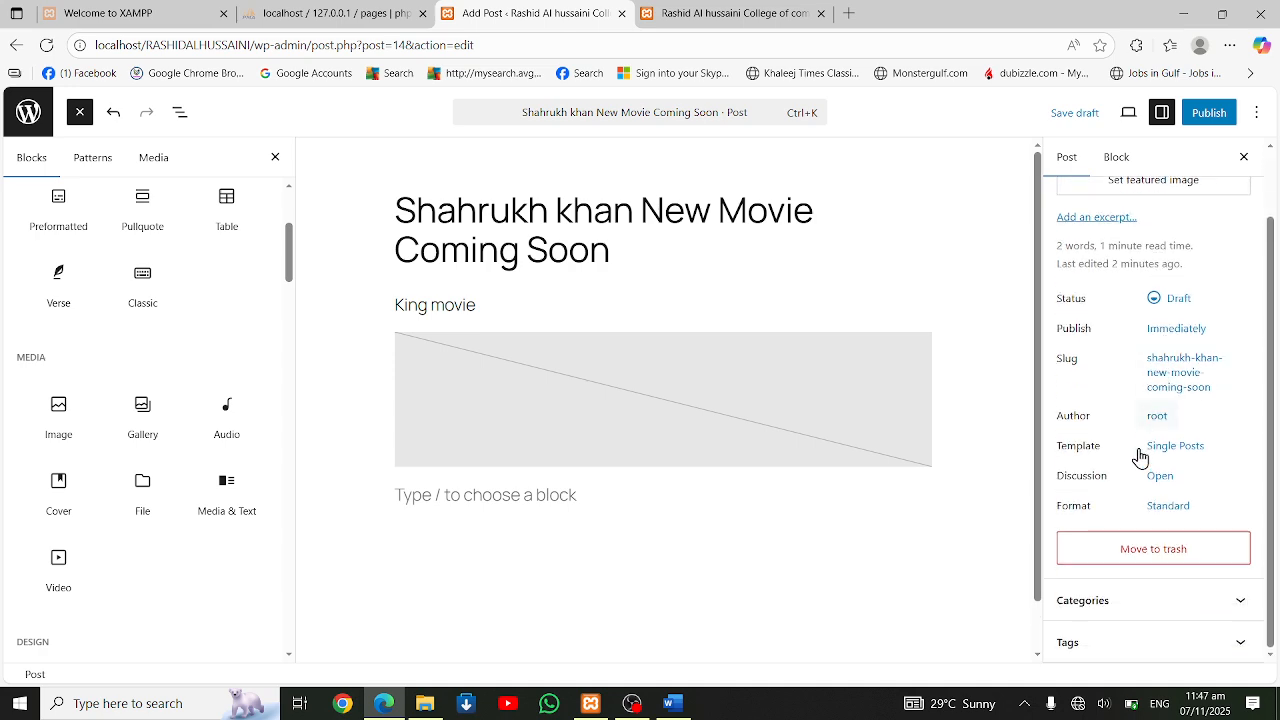
left_click(1230, 612)
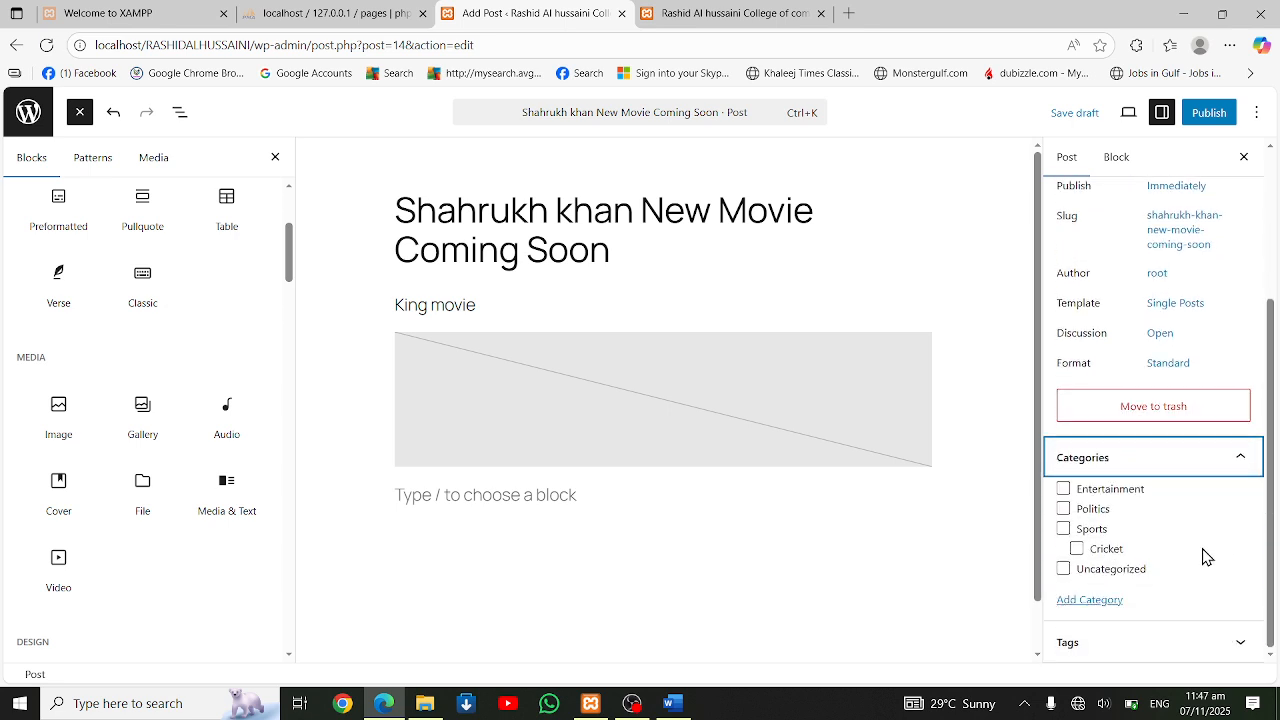
left_click(1064, 490)
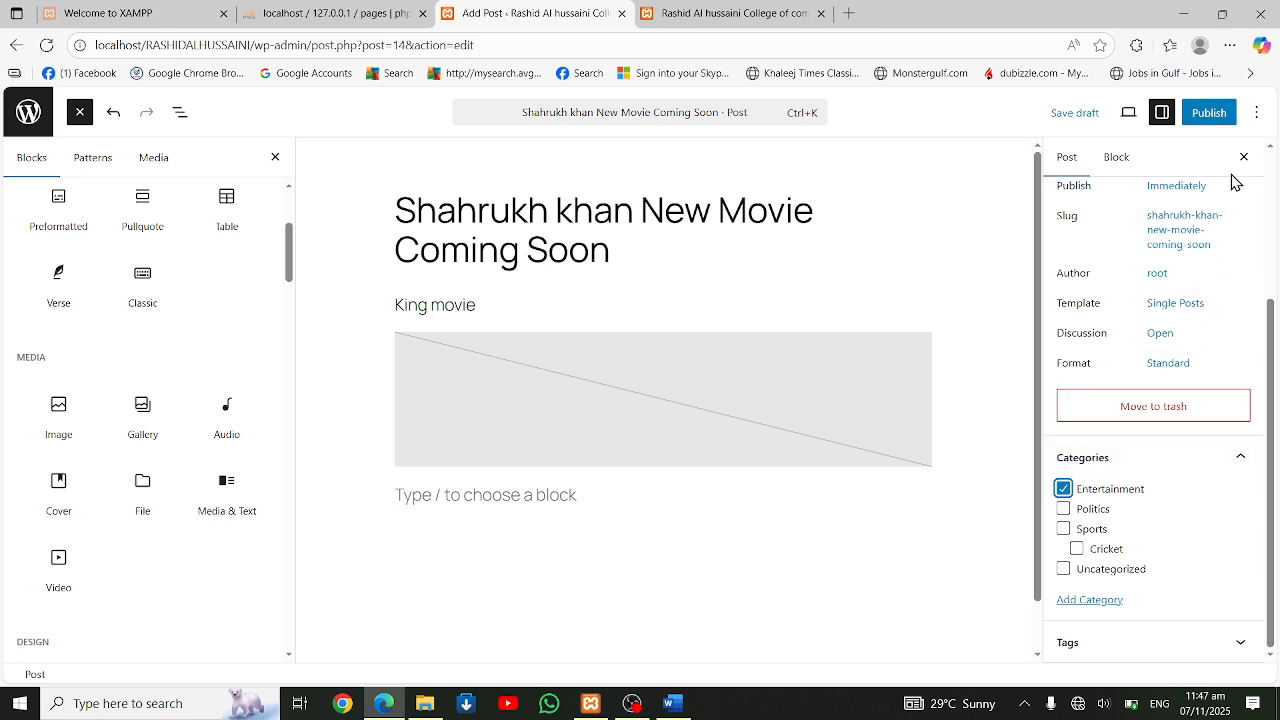
left_click(1194, 645)
left_click(1187, 605)
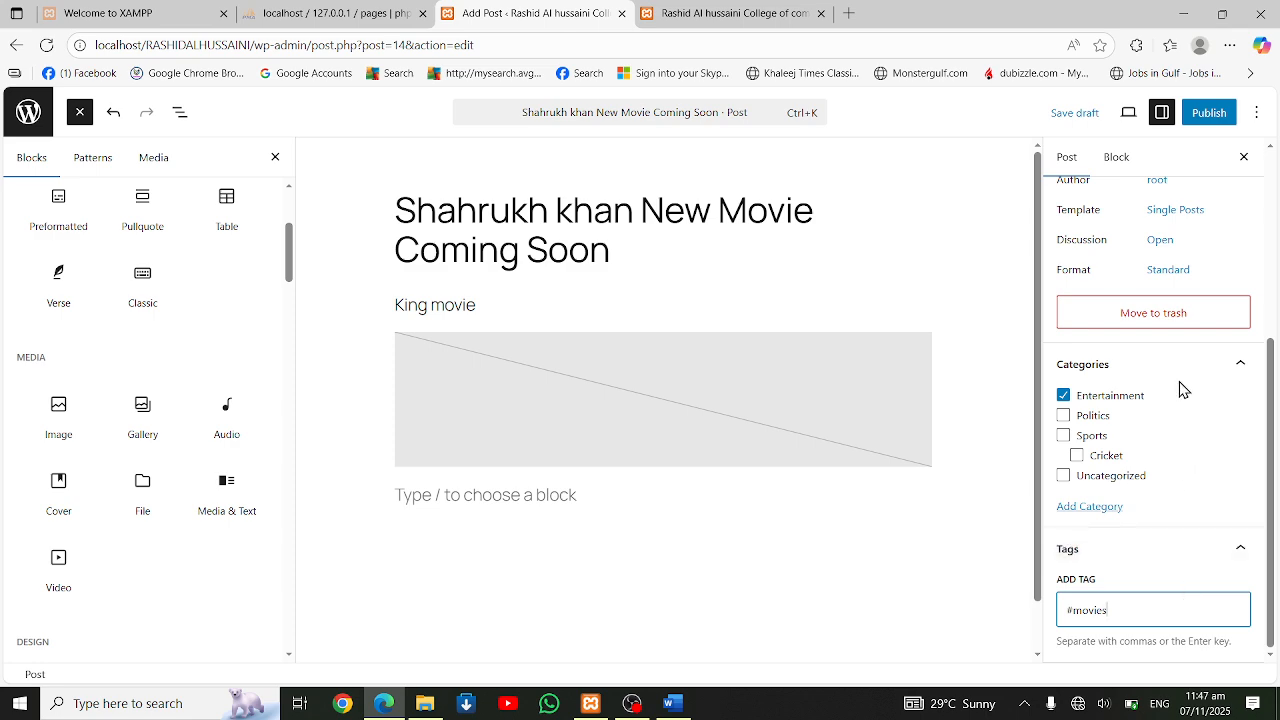
Publish the movie post with public visibility and dismiss the system's Connect pane
left_click(1210, 114)
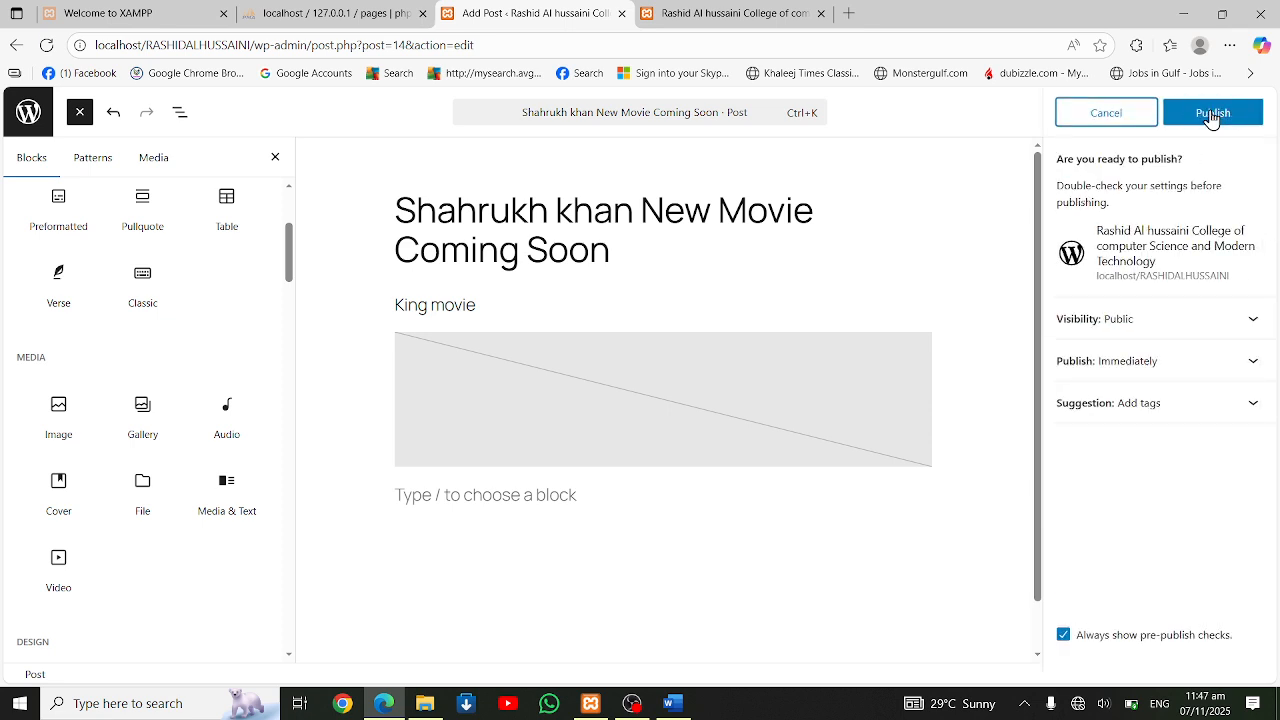
left_click(1210, 116)
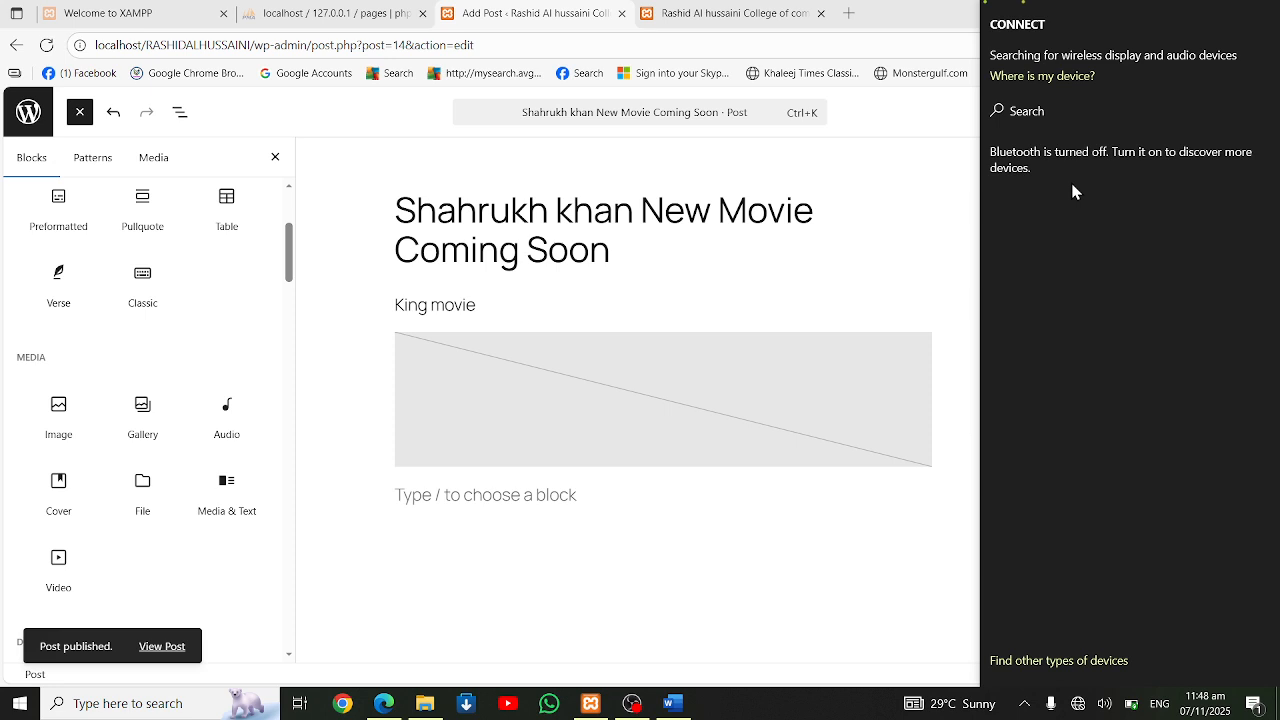
left_click(1040, 135)
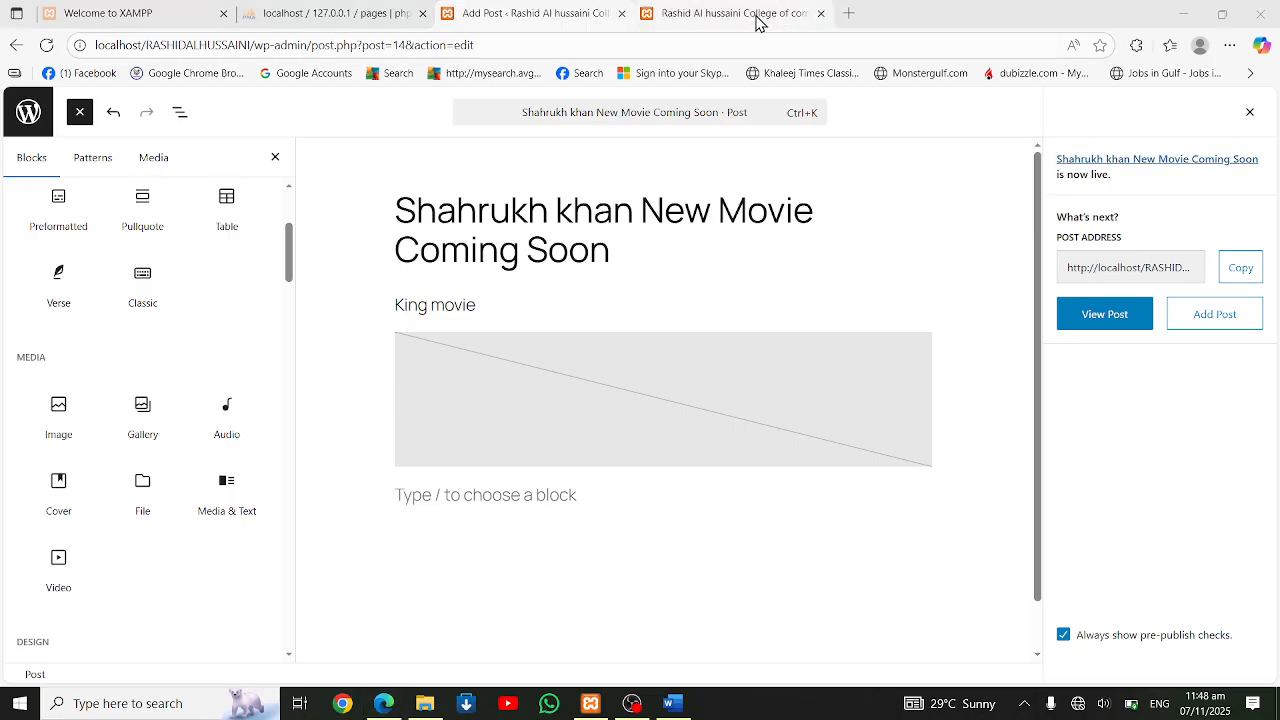
Reload the public home page and check the blog list for the new movie post
left_click(757, 18)
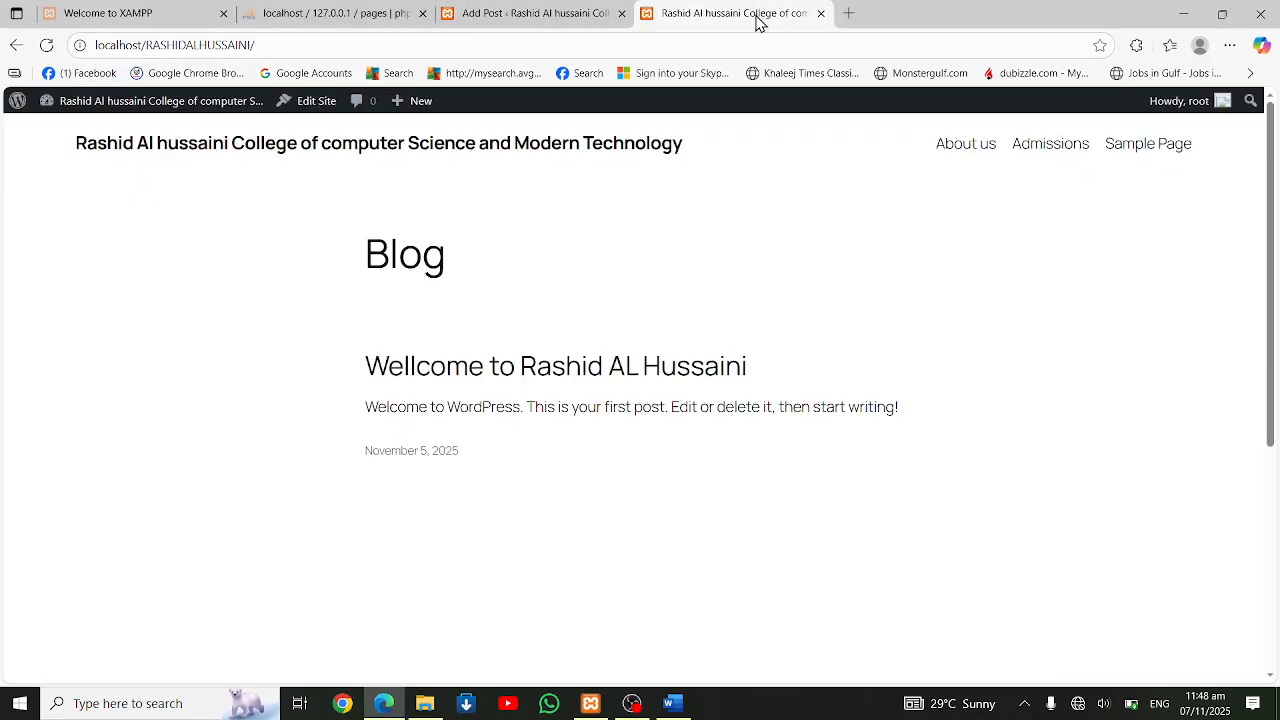
left_click(53, 47)
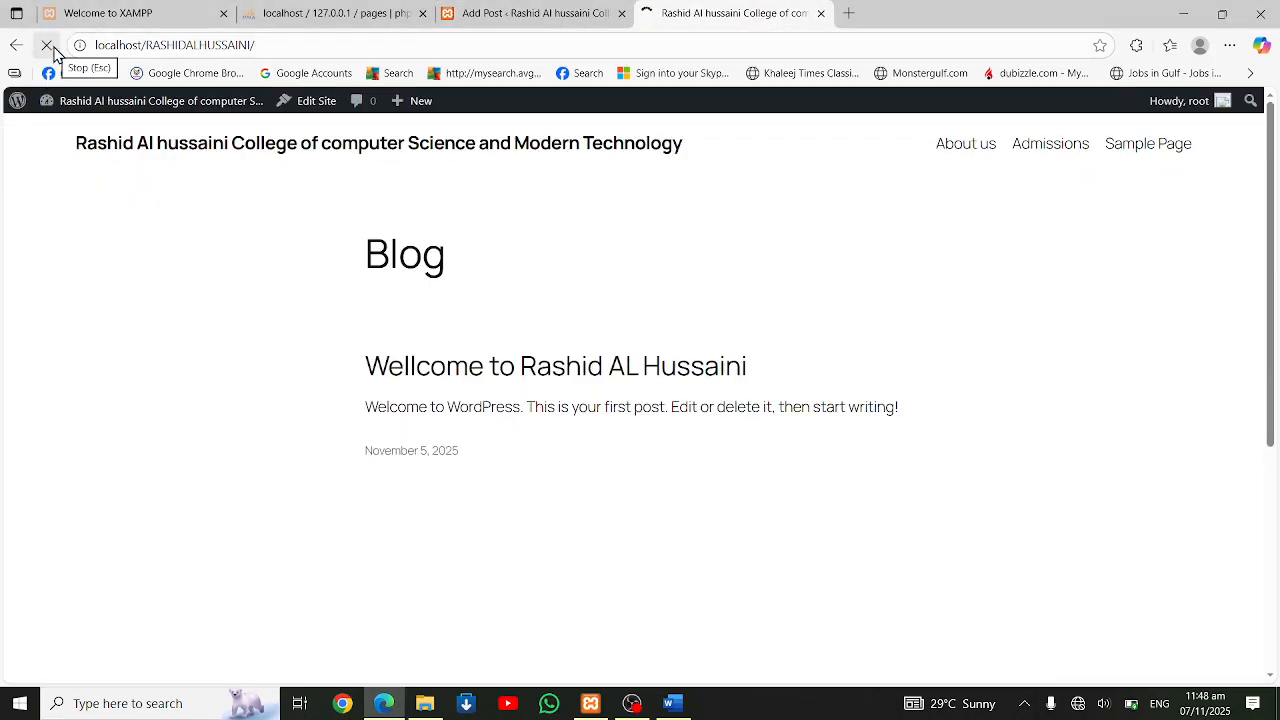
scroll(631, 408, "down", 3)
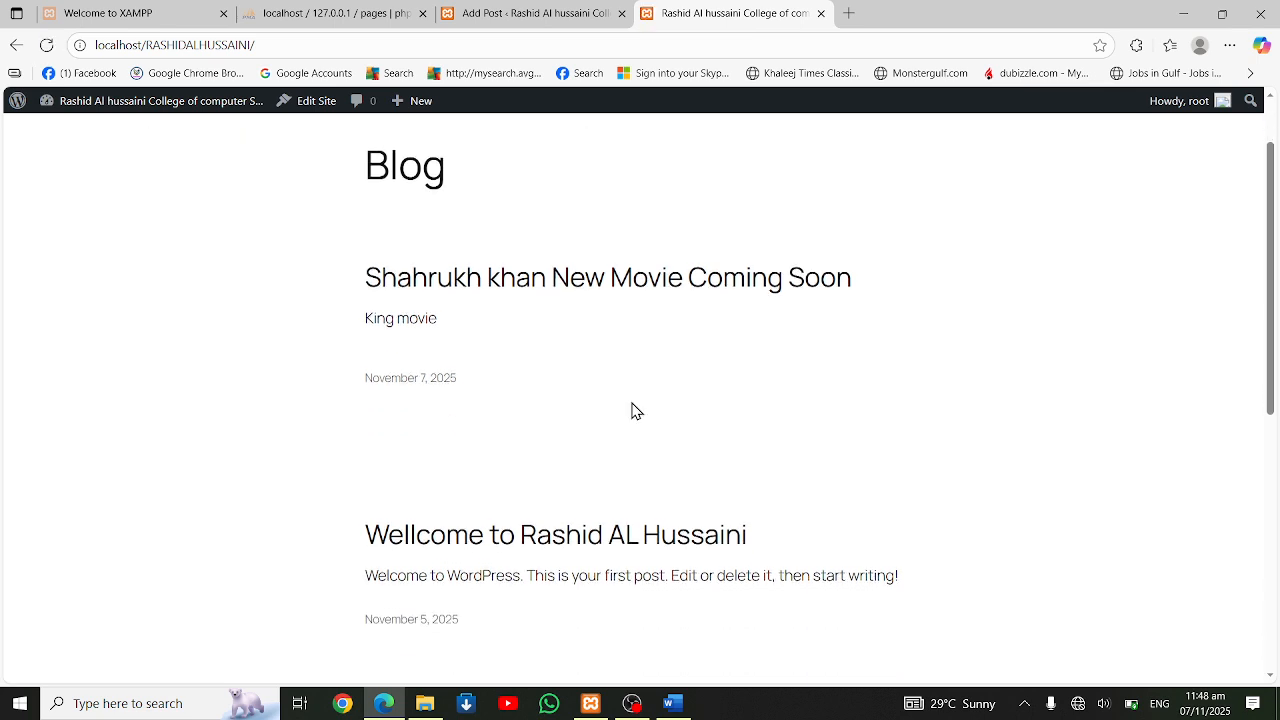
Open the new movie post from the blog list and check its author and category line
scroll(630, 410, "up", 2)
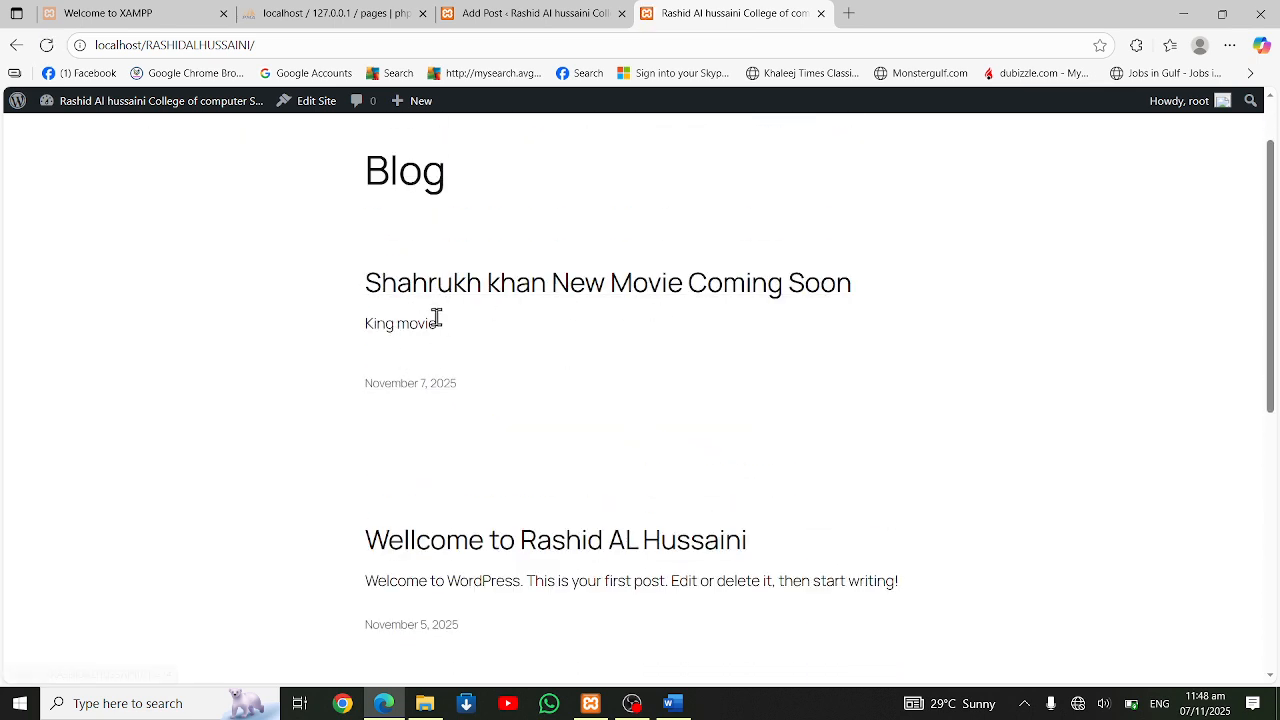
left_click(460, 292)
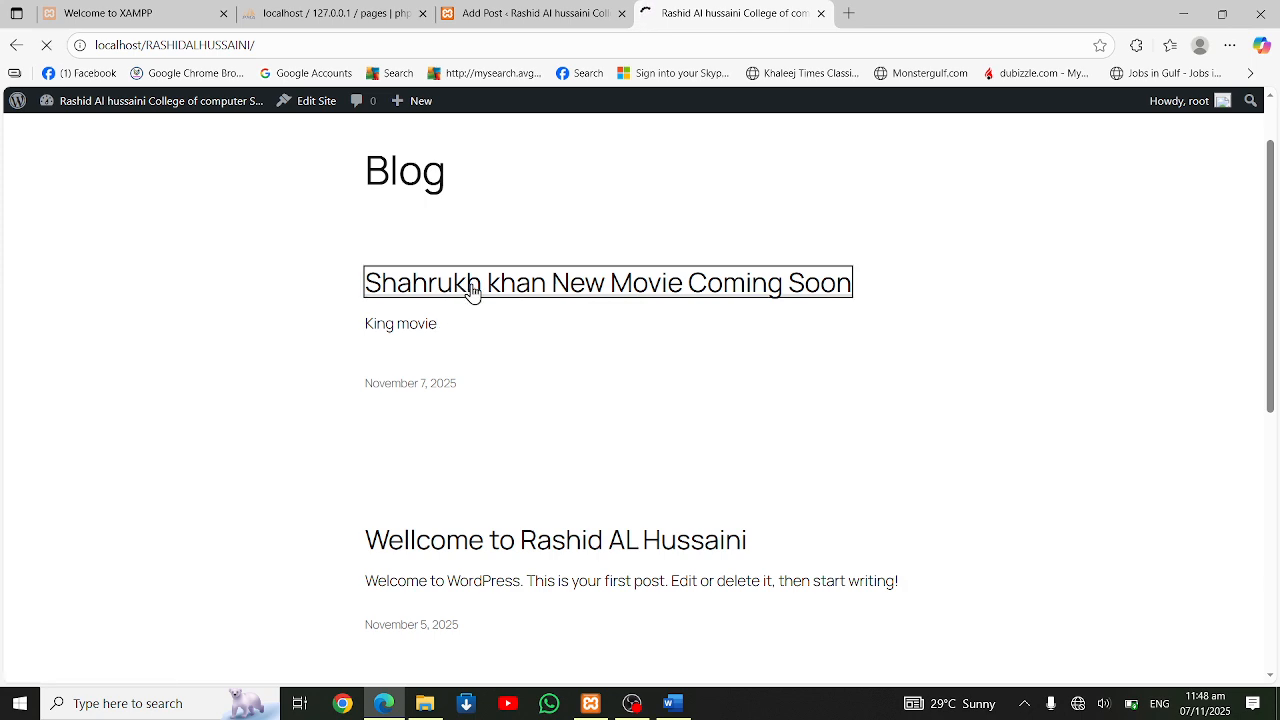
scroll(523, 296, "down", 2)
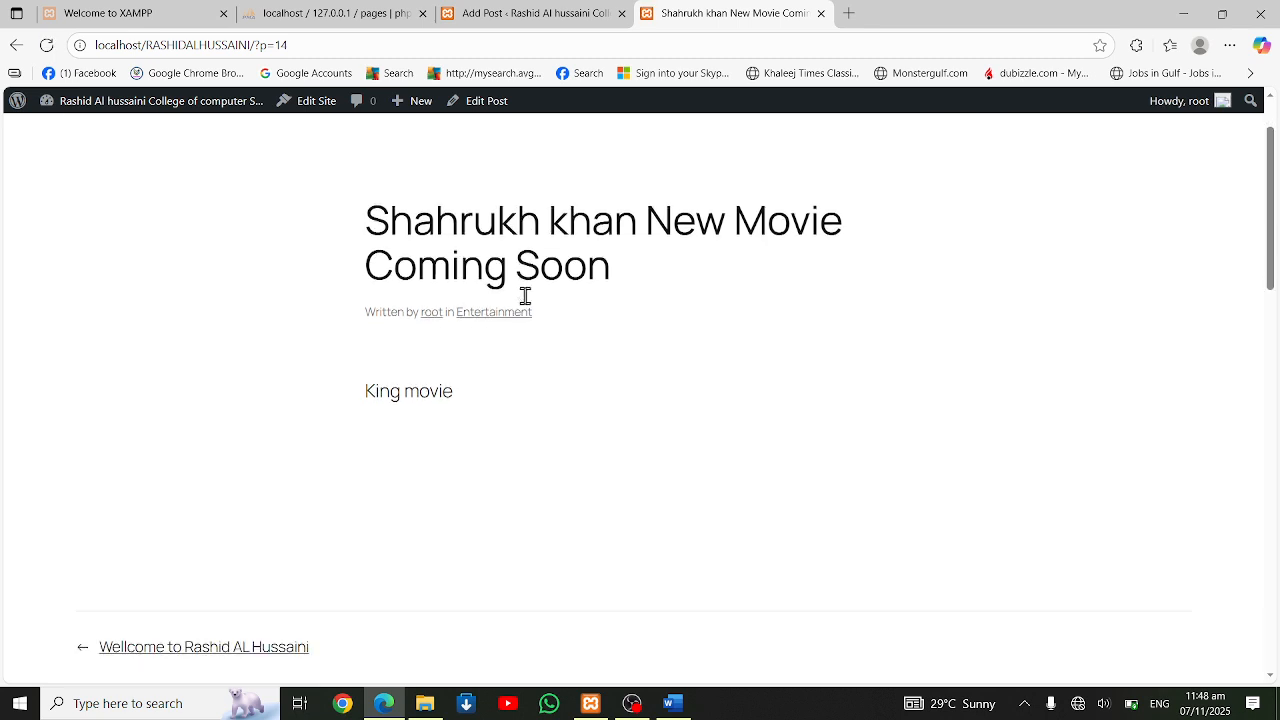
scroll(484, 423, "down", 3)
scroll(486, 423, "up", 4)
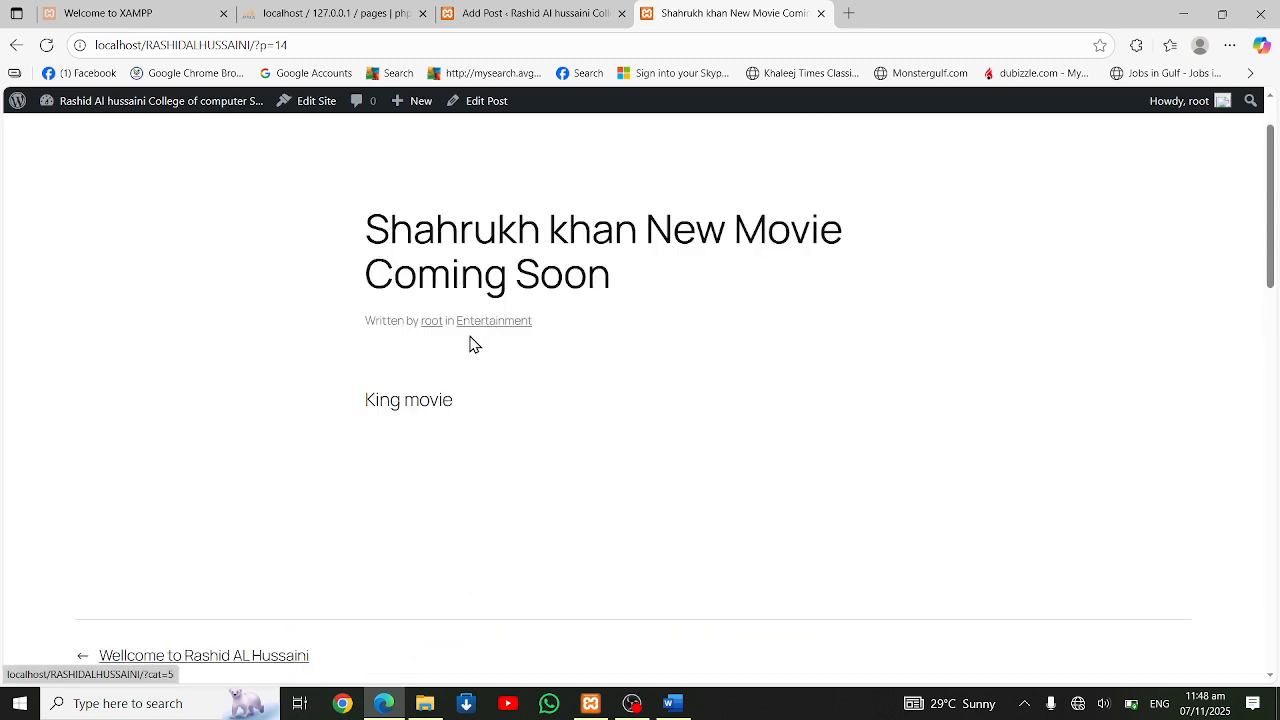
left_click_drag(374, 320, 549, 330)
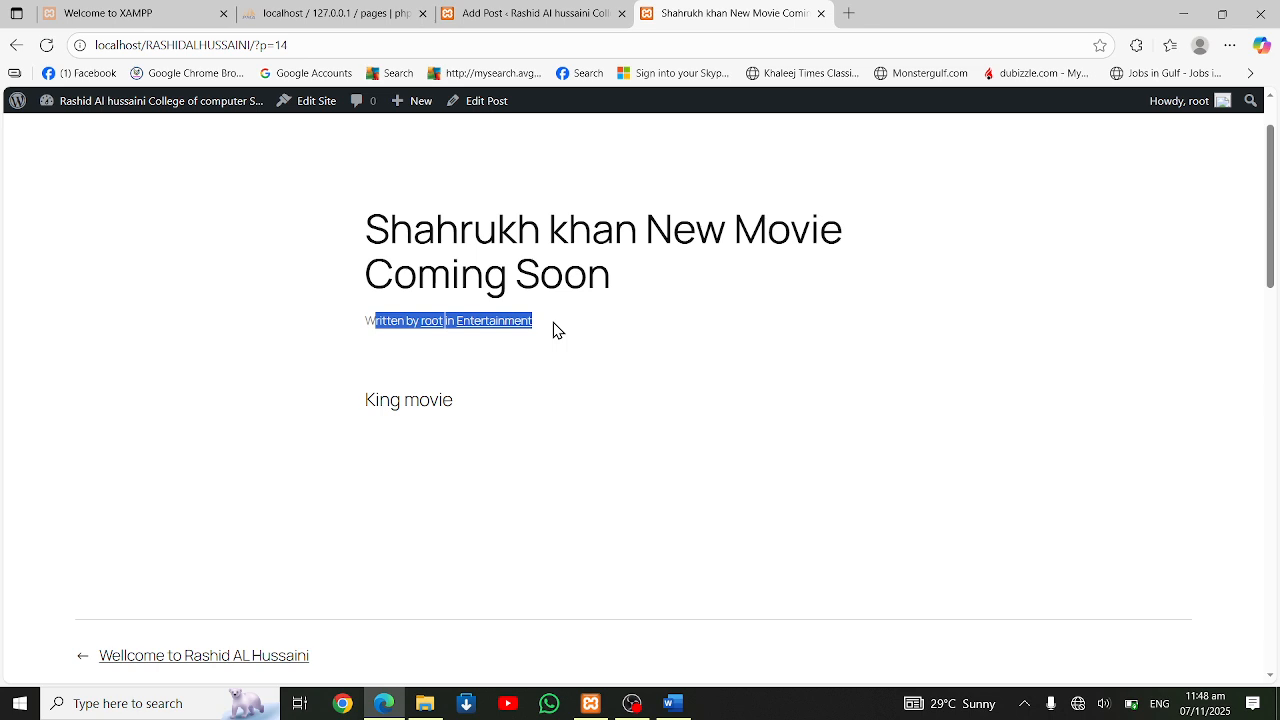
left_click(556, 330)
scroll(558, 288, "up", 1)
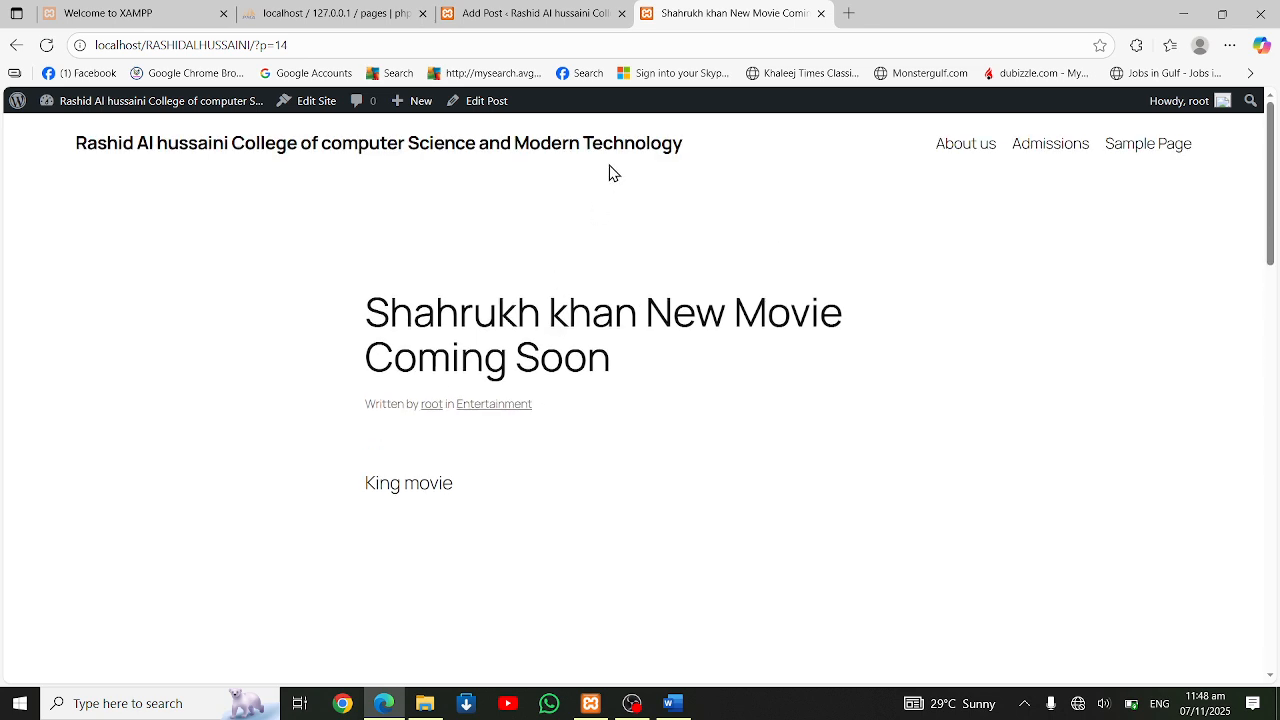
Upload brown girl.PNG from the Saved Pictures folder into the movie post's empty Image block and save the post
left_click(575, 22)
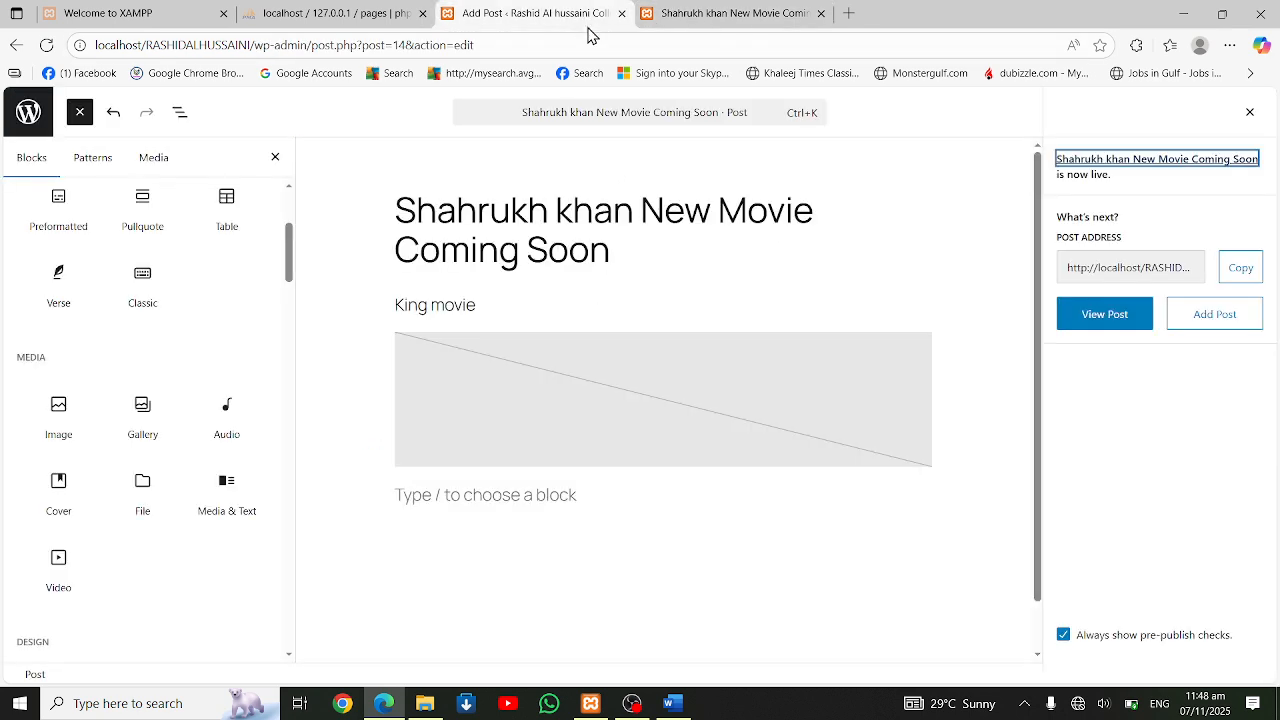
left_click(510, 390)
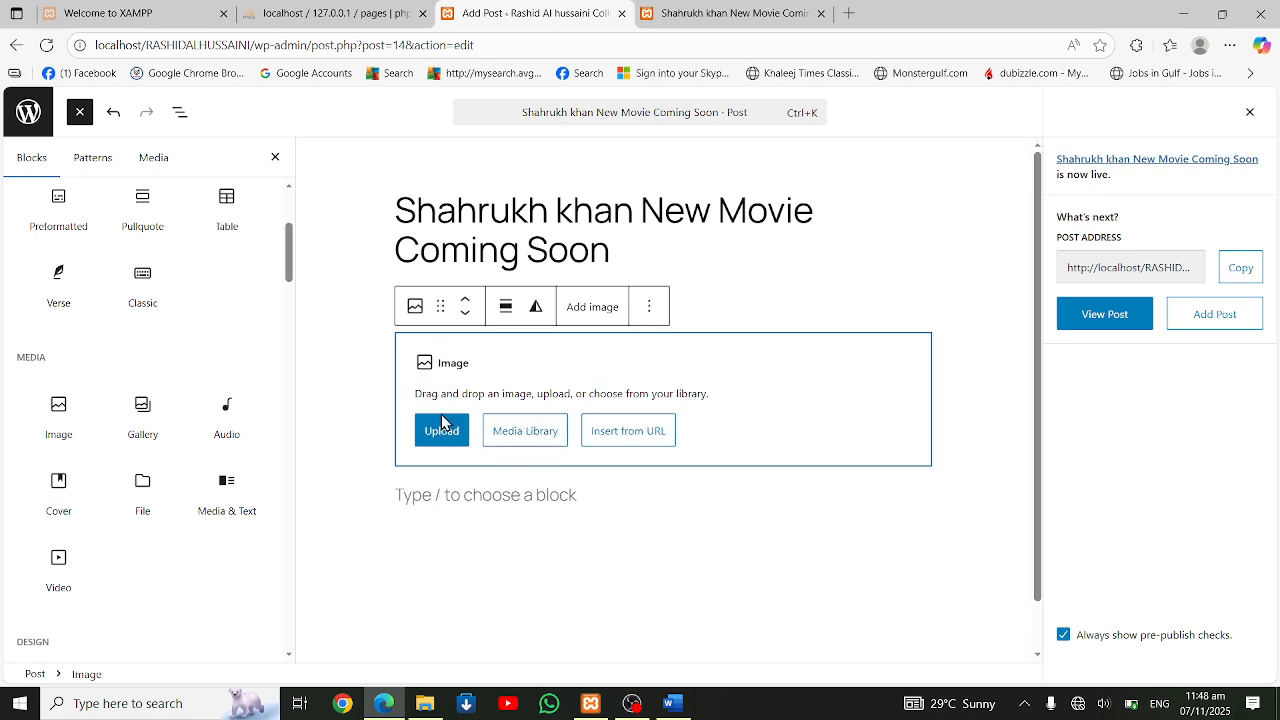
left_click(508, 436)
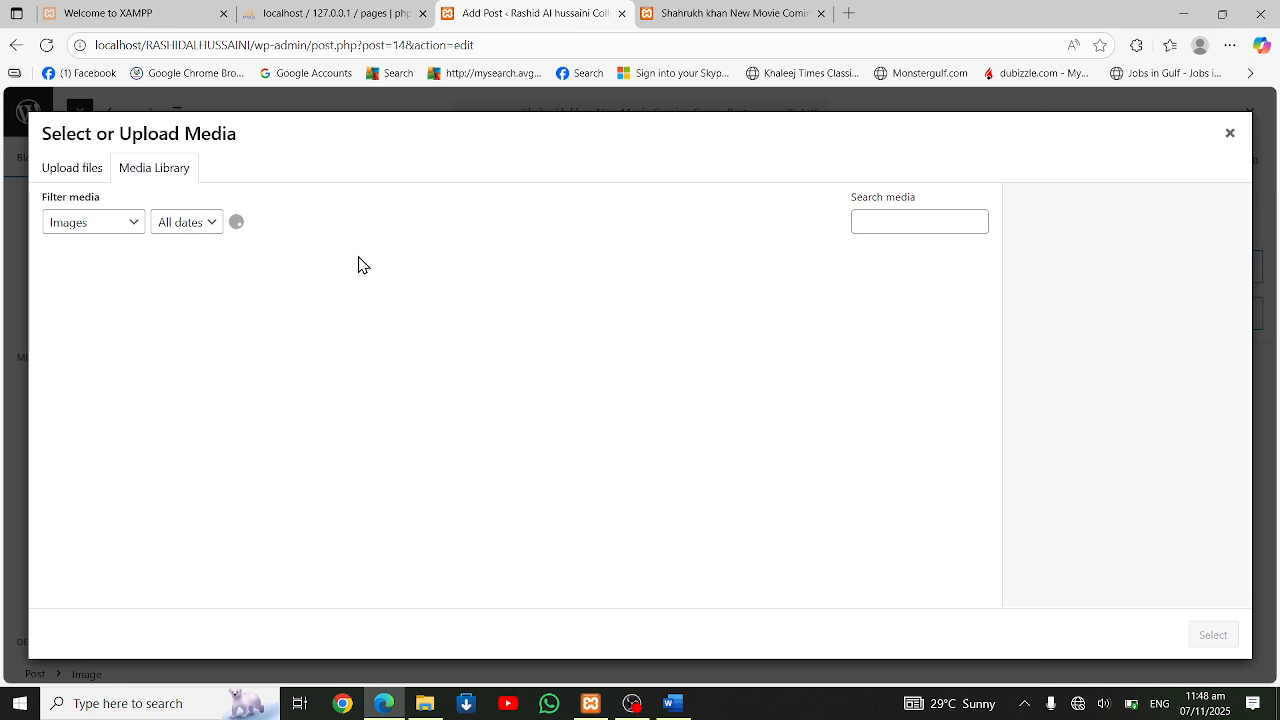
left_click(472, 436)
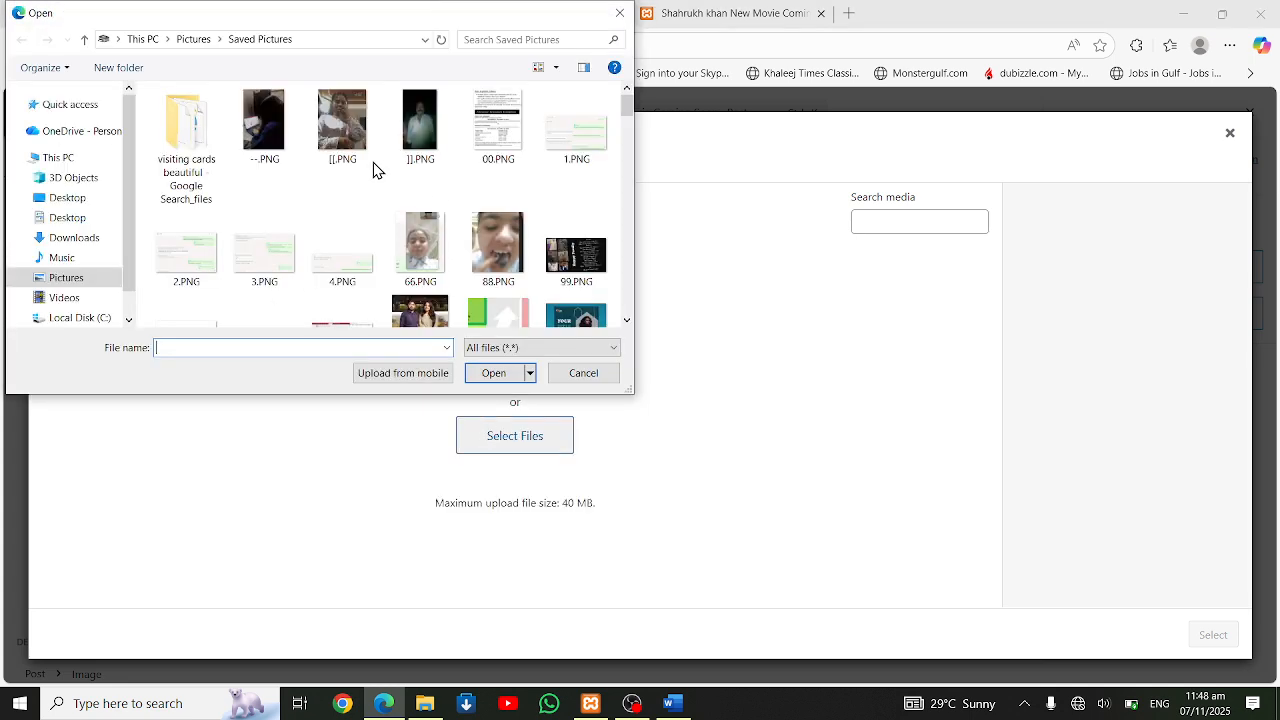
scroll(448, 277, "down", 5)
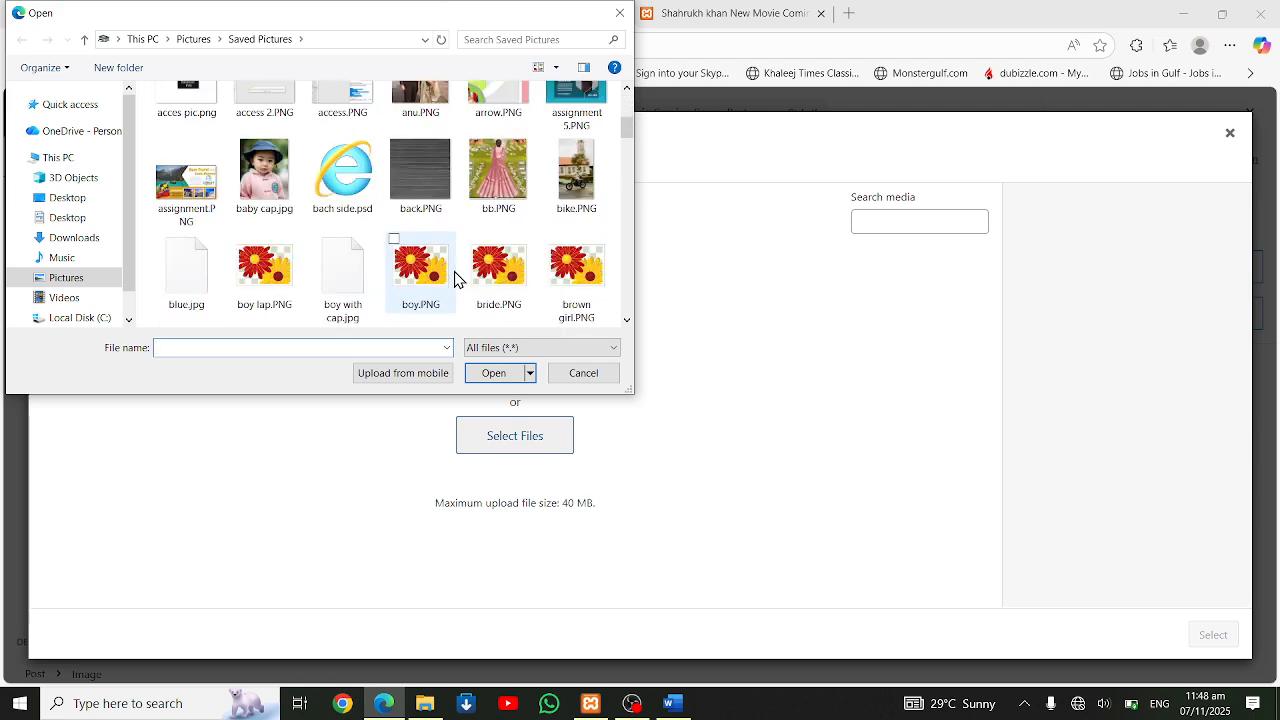
double_click(570, 200)
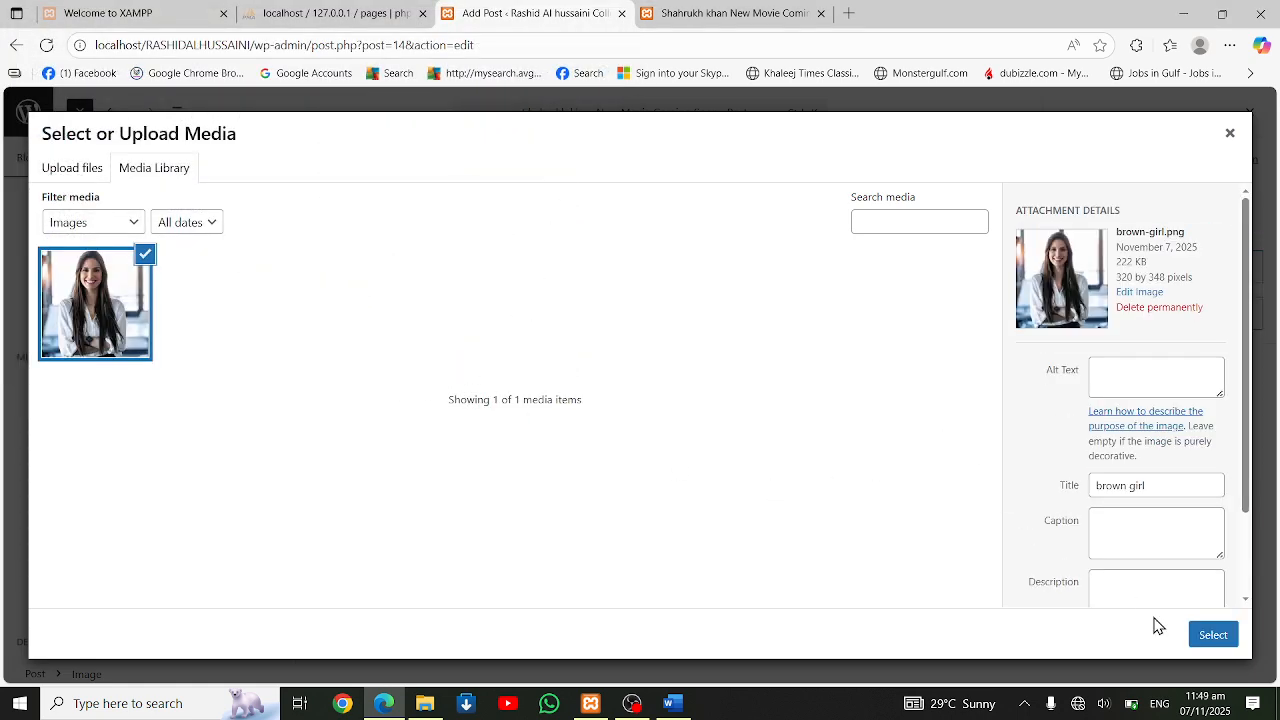
scroll(1193, 385, "down", 2)
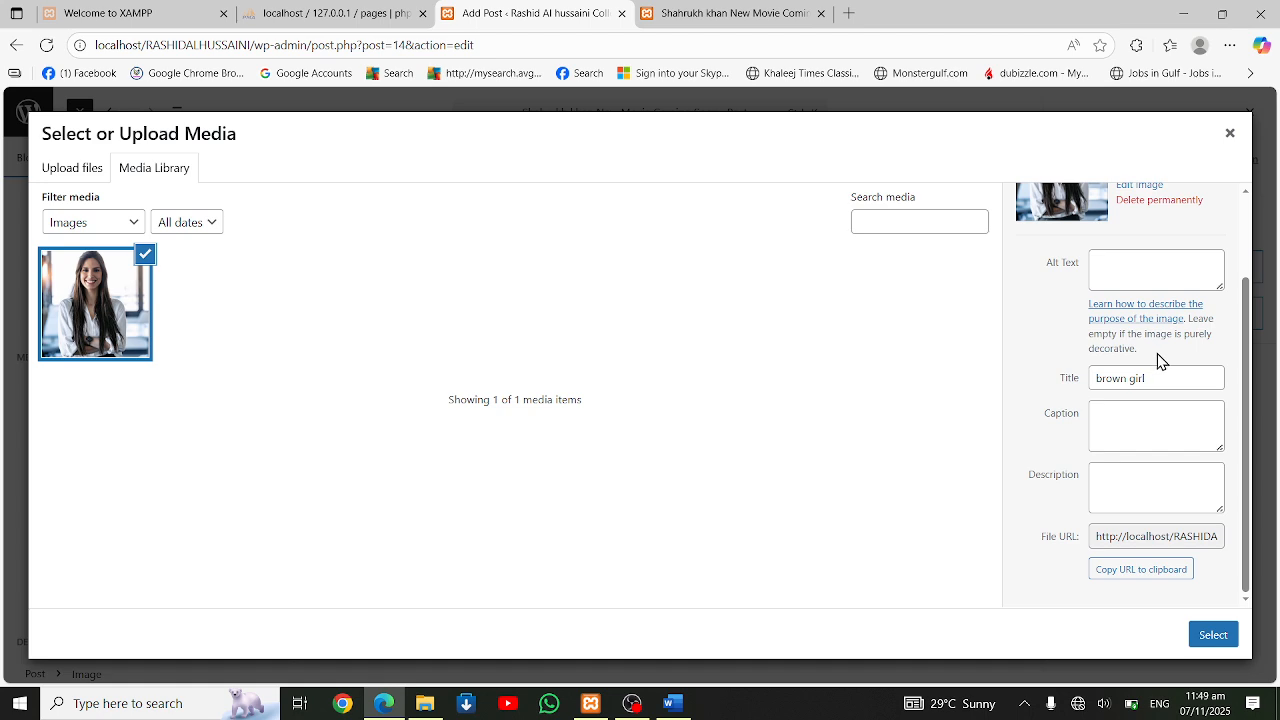
left_click(1219, 629)
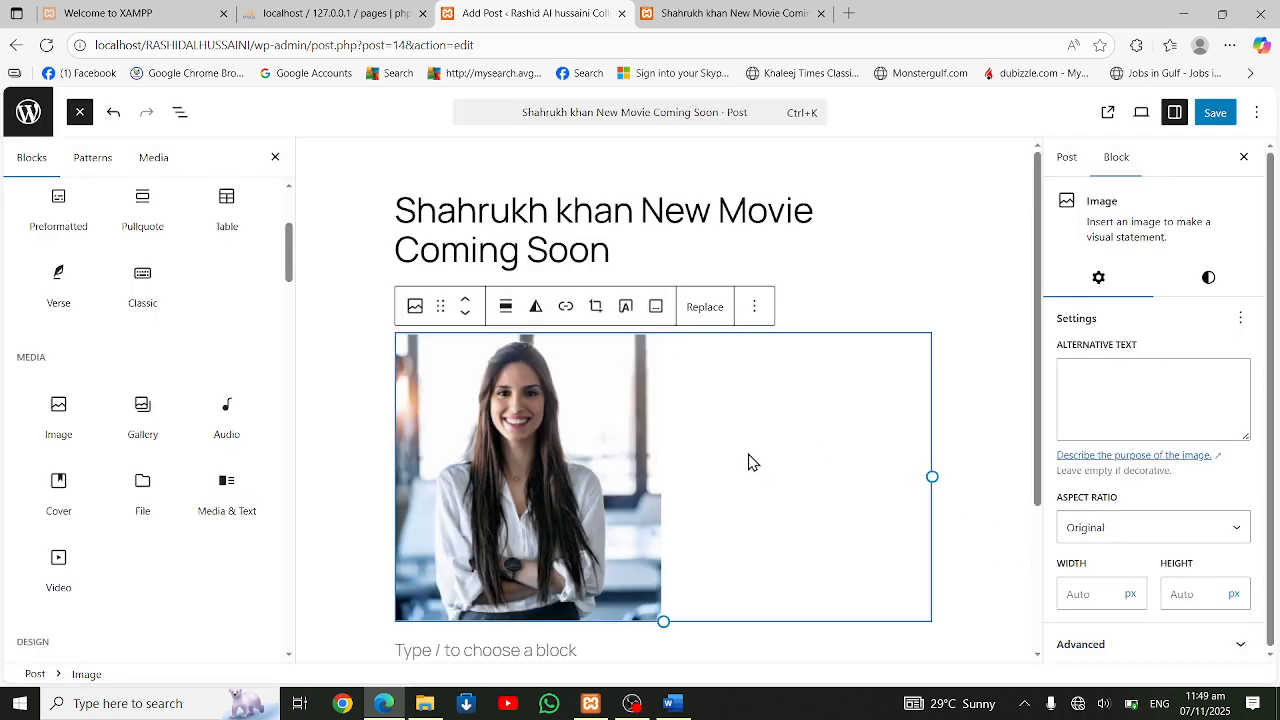
left_click(1220, 124)
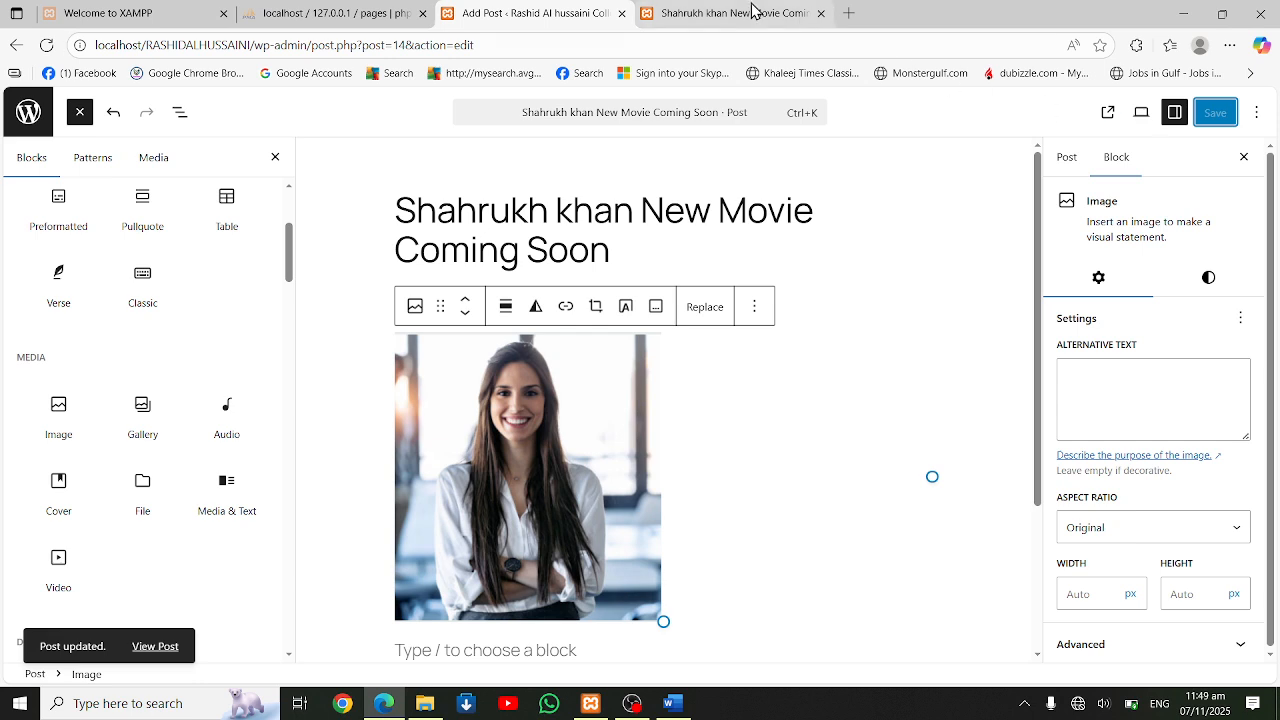
Reload the public page of the movie post and check the image below the "King movie" text
left_click(776, 20)
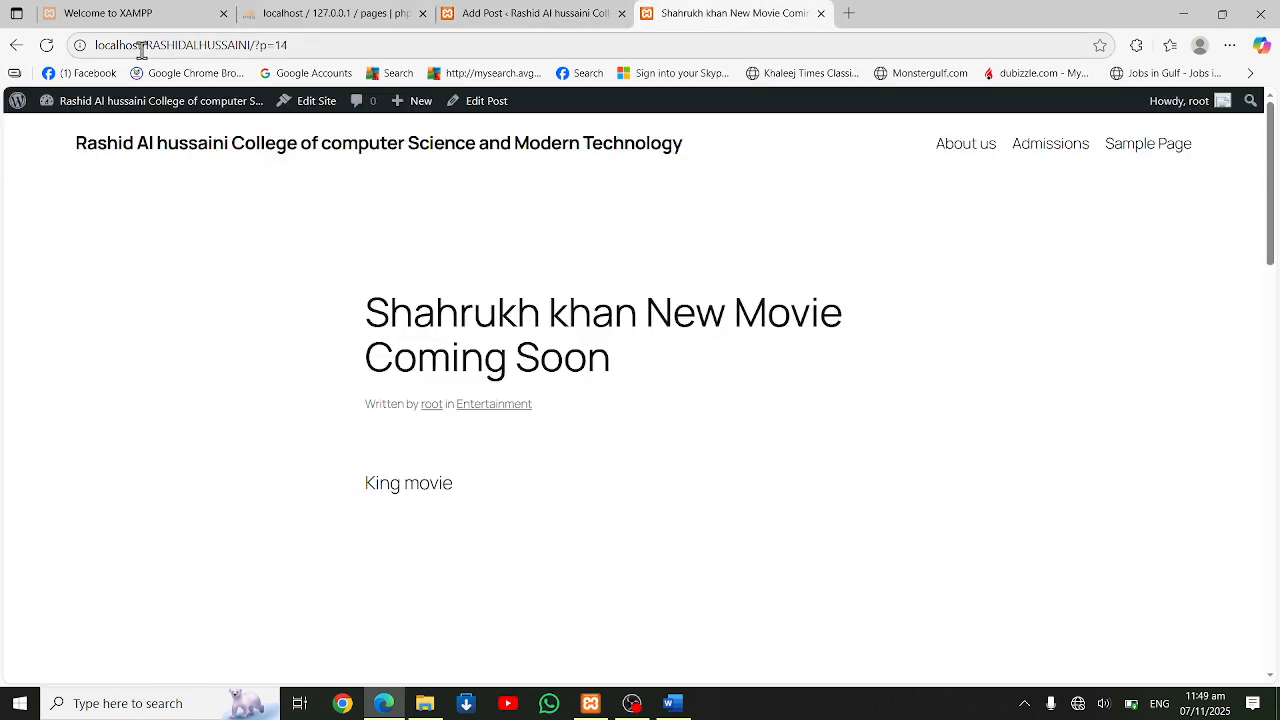
left_click(46, 45)
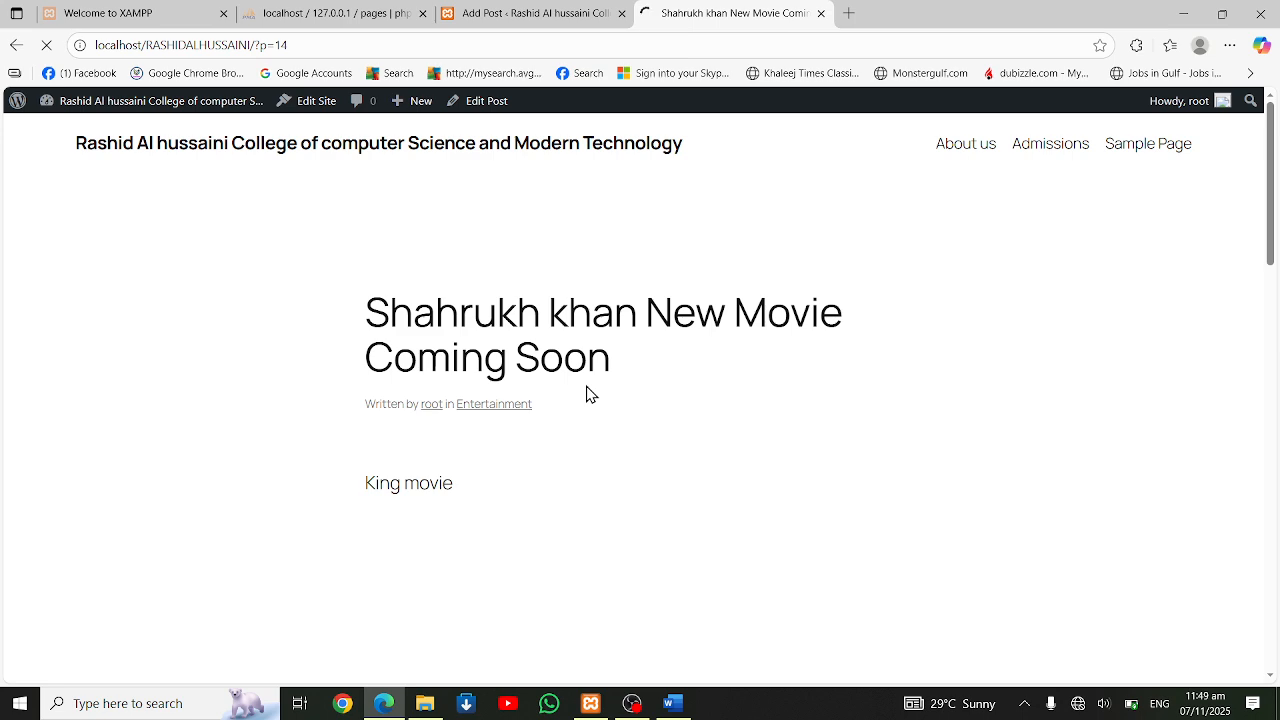
scroll(623, 480, "down", 3)
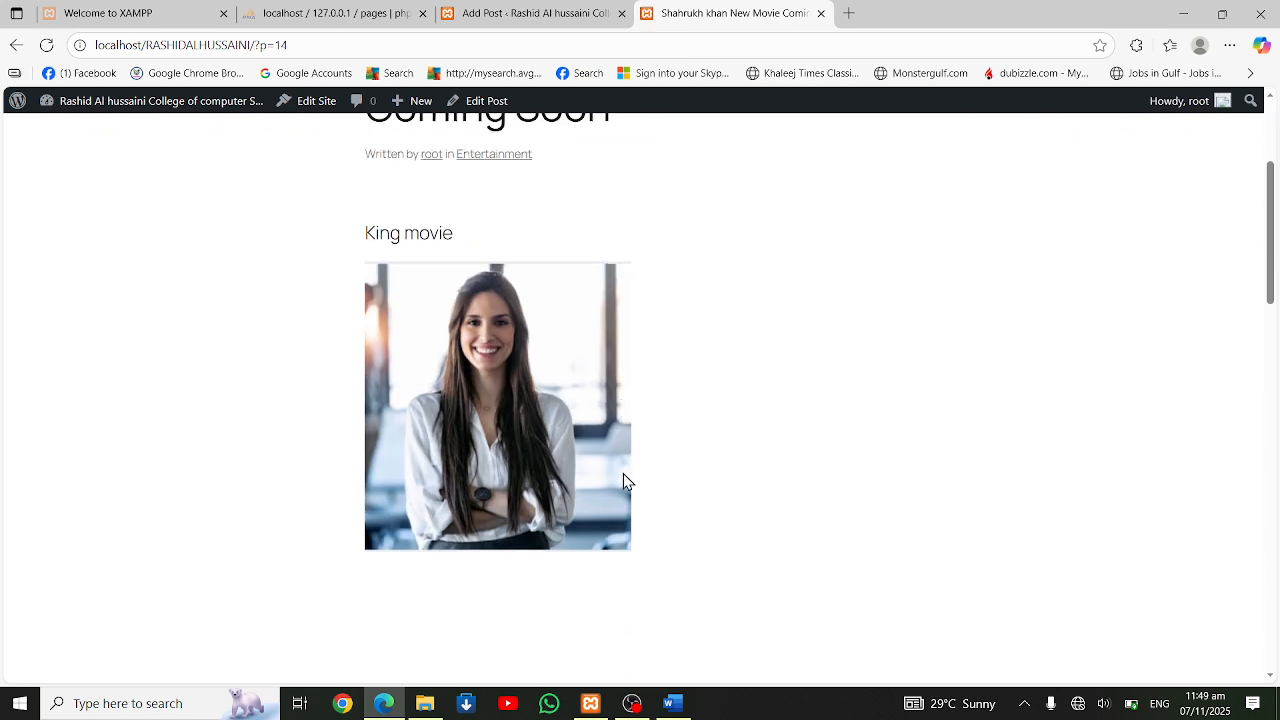
scroll(623, 480, "up", 3)
scroll(624, 483, "down", 1)
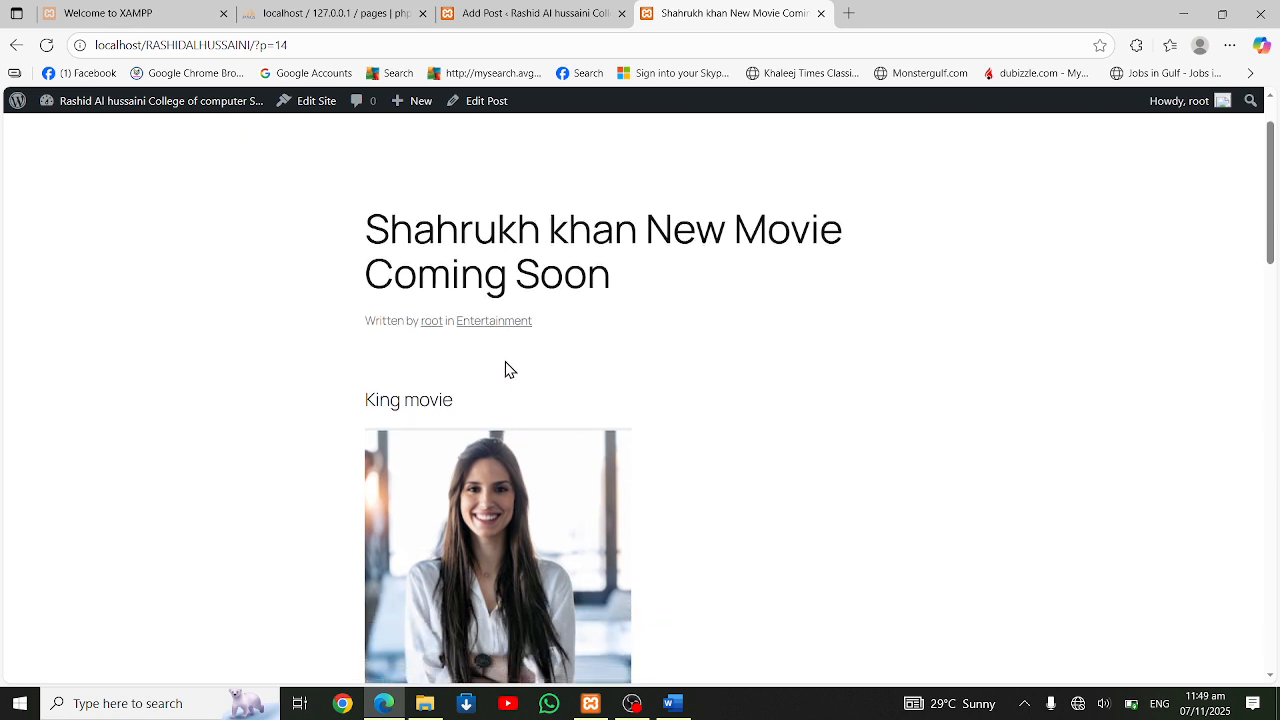
scroll(506, 369, "up", 1)
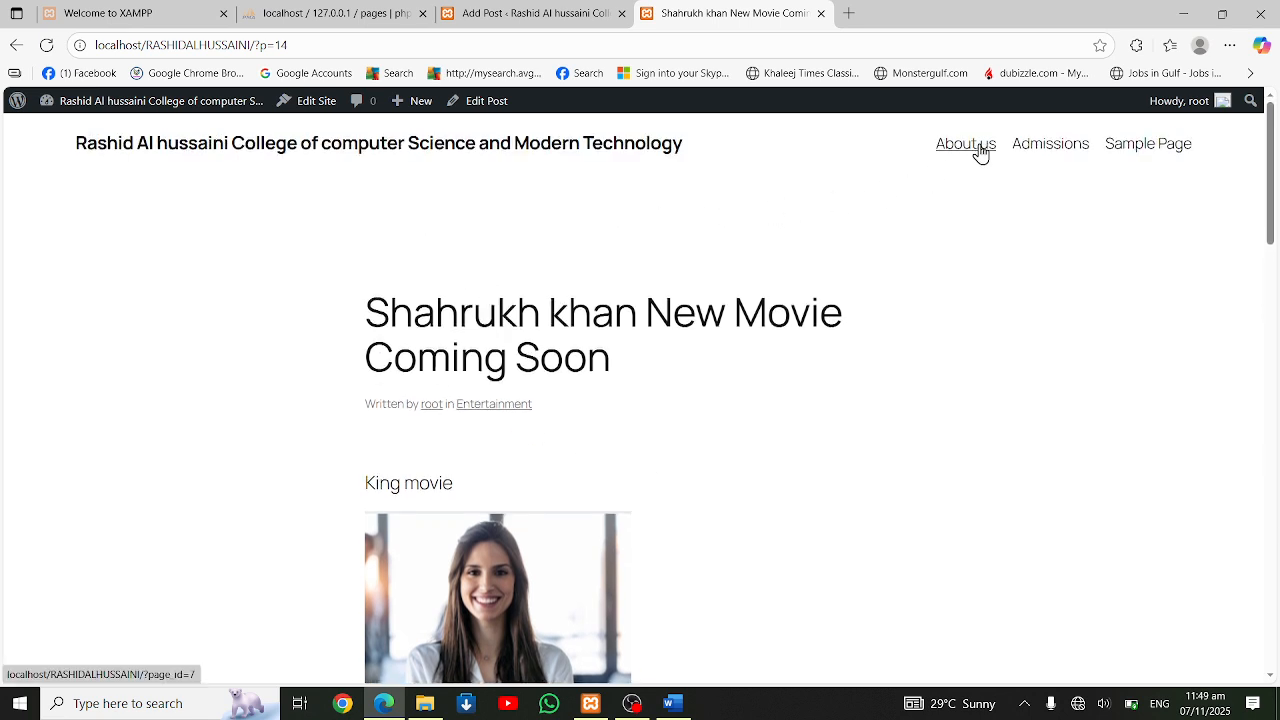
Return to the site's public home page by way of the dashboard and examine the posts in the blog list
mouse_move(28, 118)
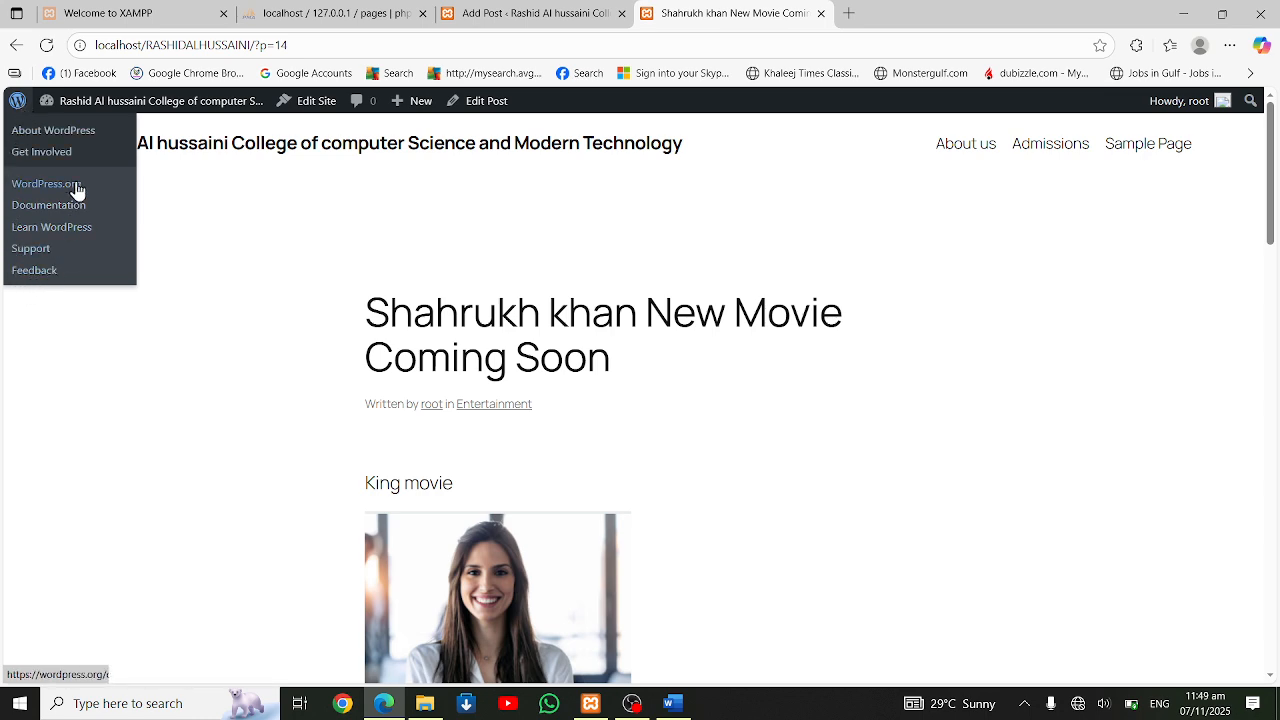
left_click(134, 110)
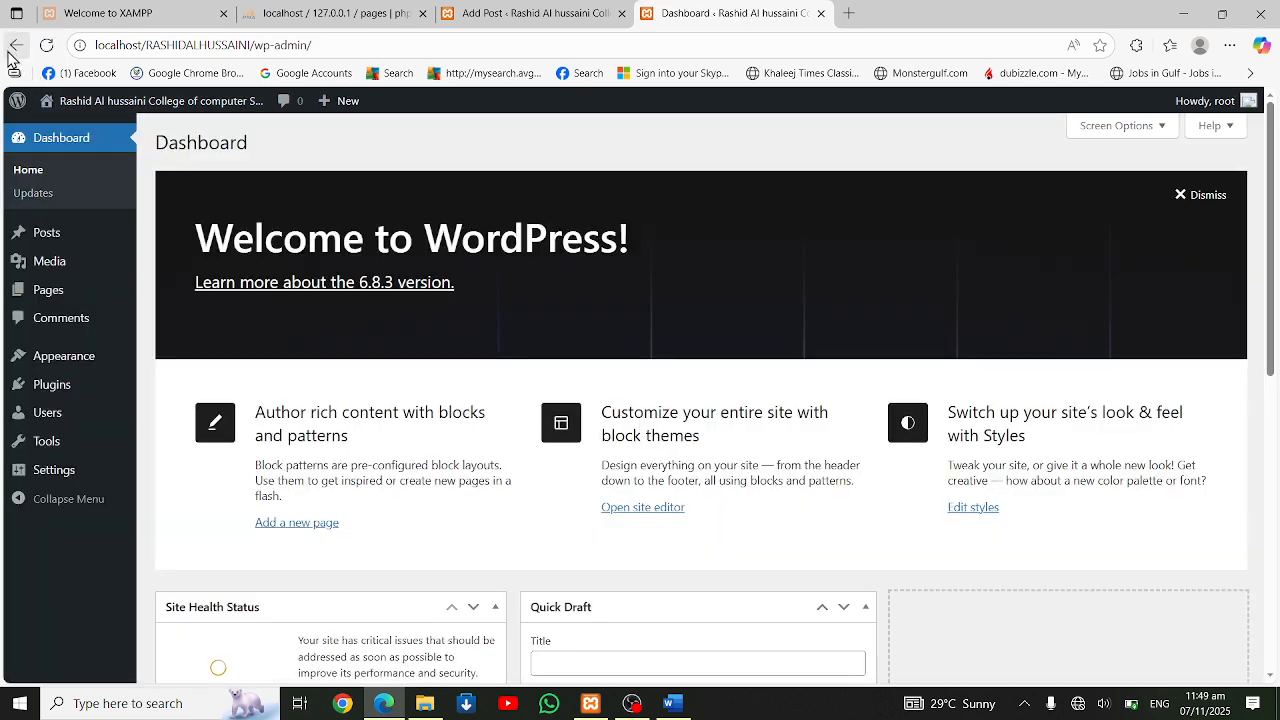
left_click_drag(249, 46, 395, 66)
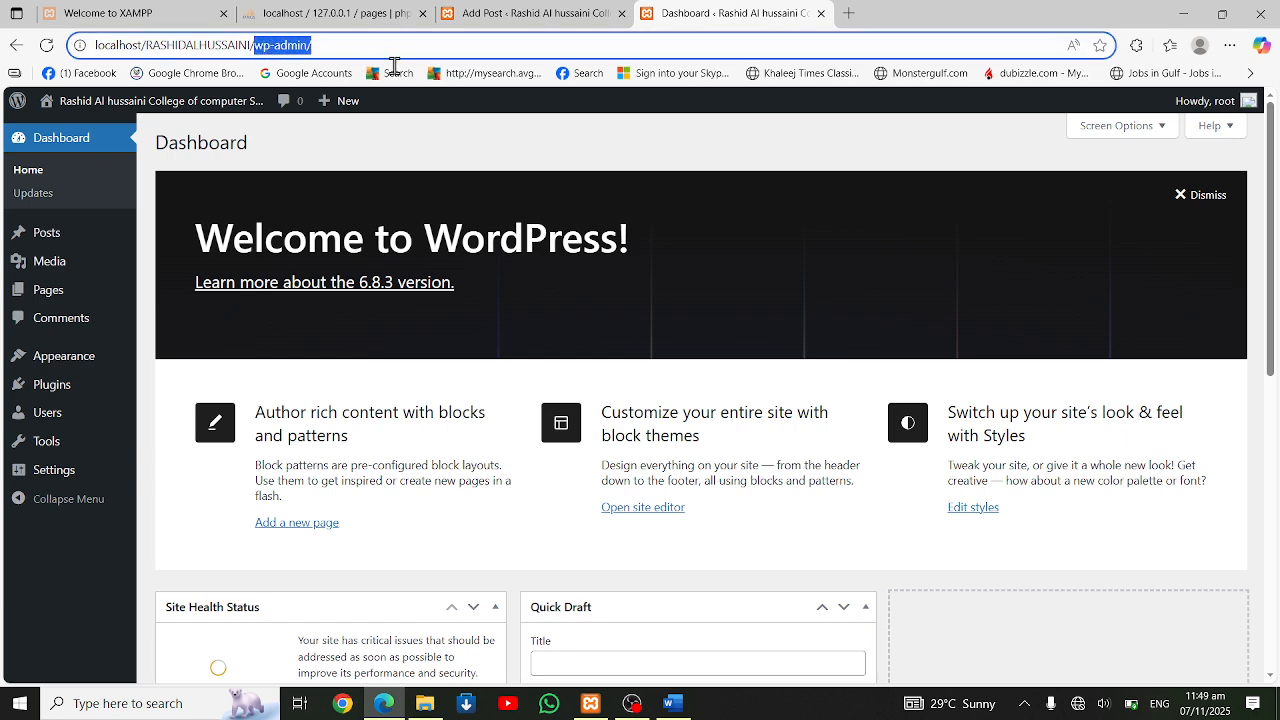
key("BackSpace")
key("Return")
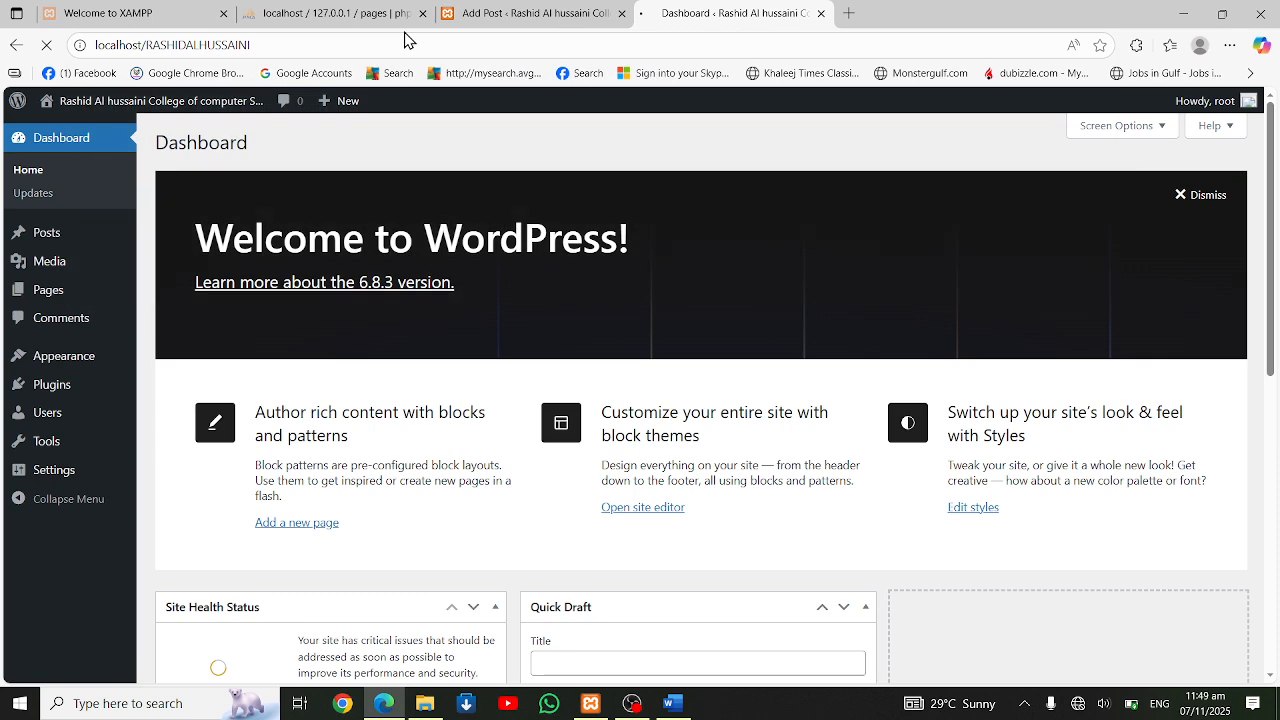
scroll(543, 363, "down", 3)
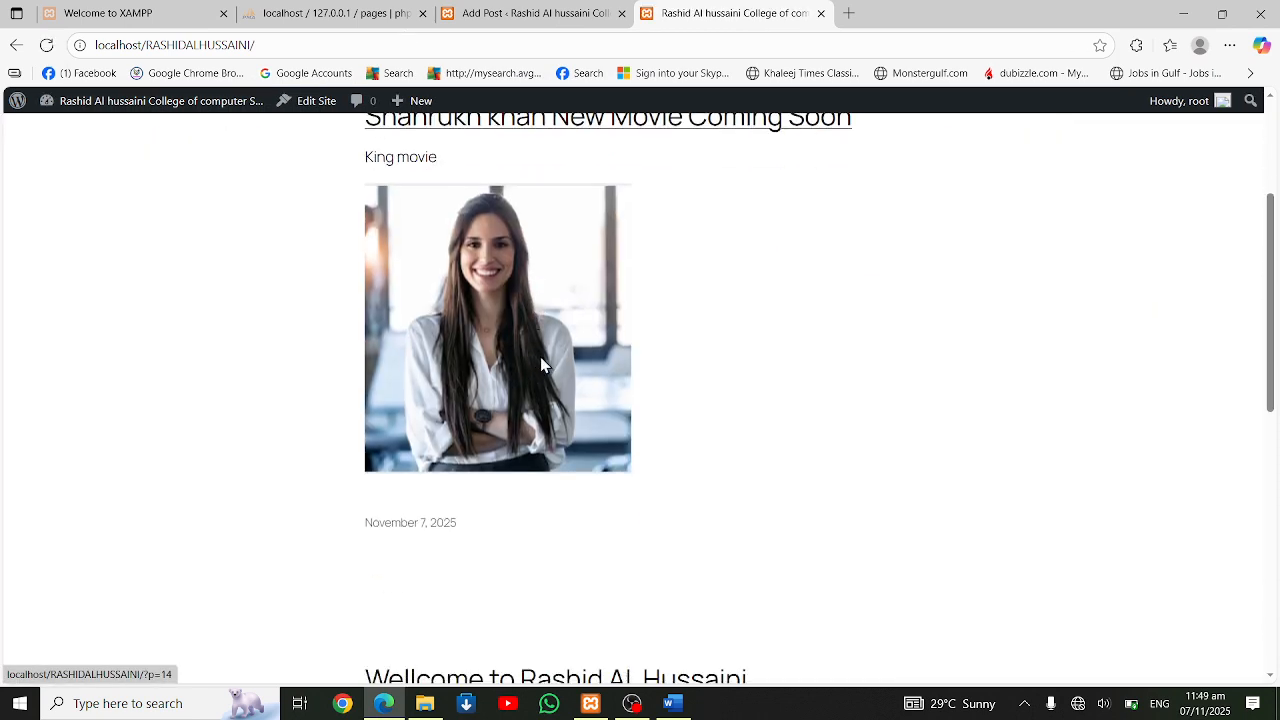
scroll(545, 370, "up", 2)
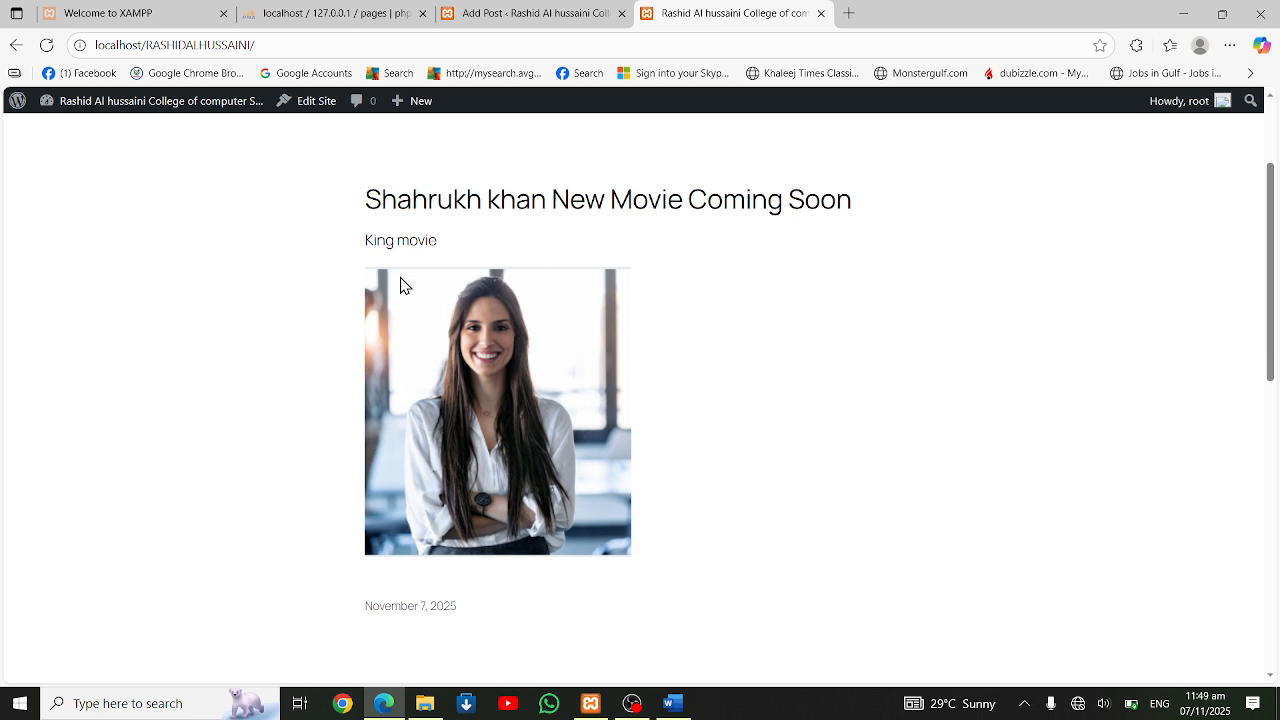
scroll(390, 400, "down", 1)
scroll(511, 543, "down", 3)
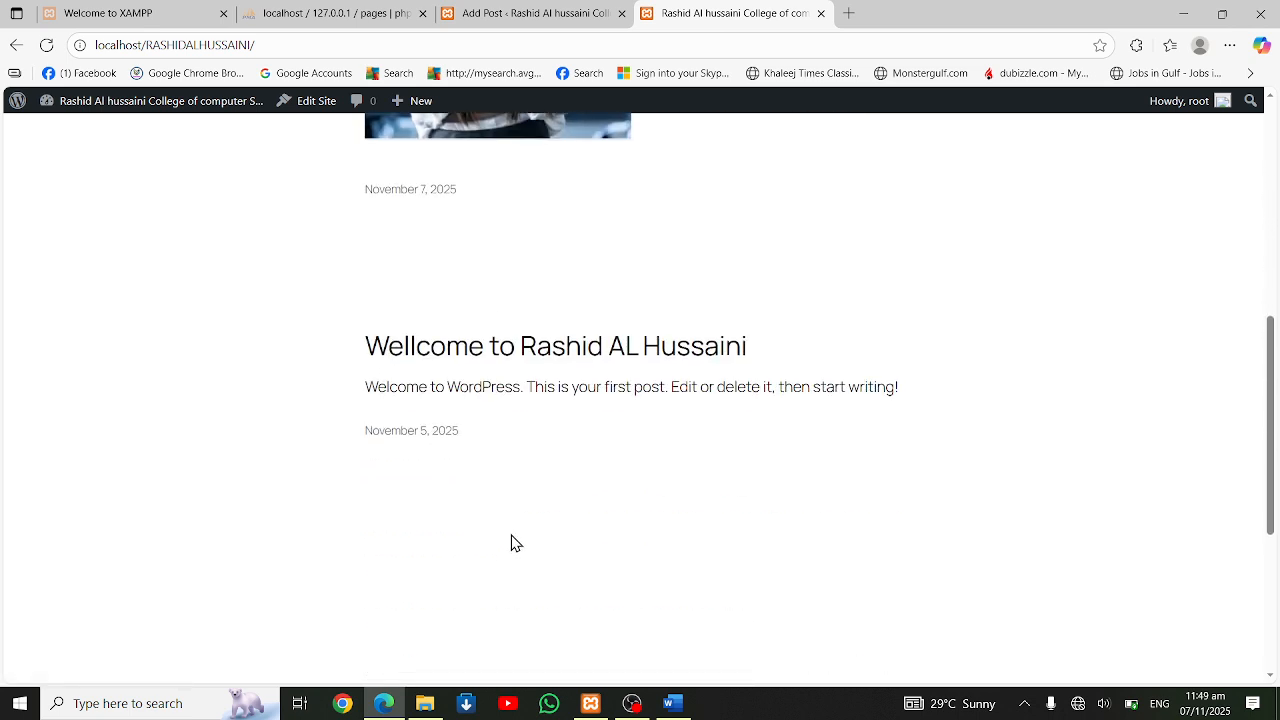
scroll(508, 401, "up", 5)
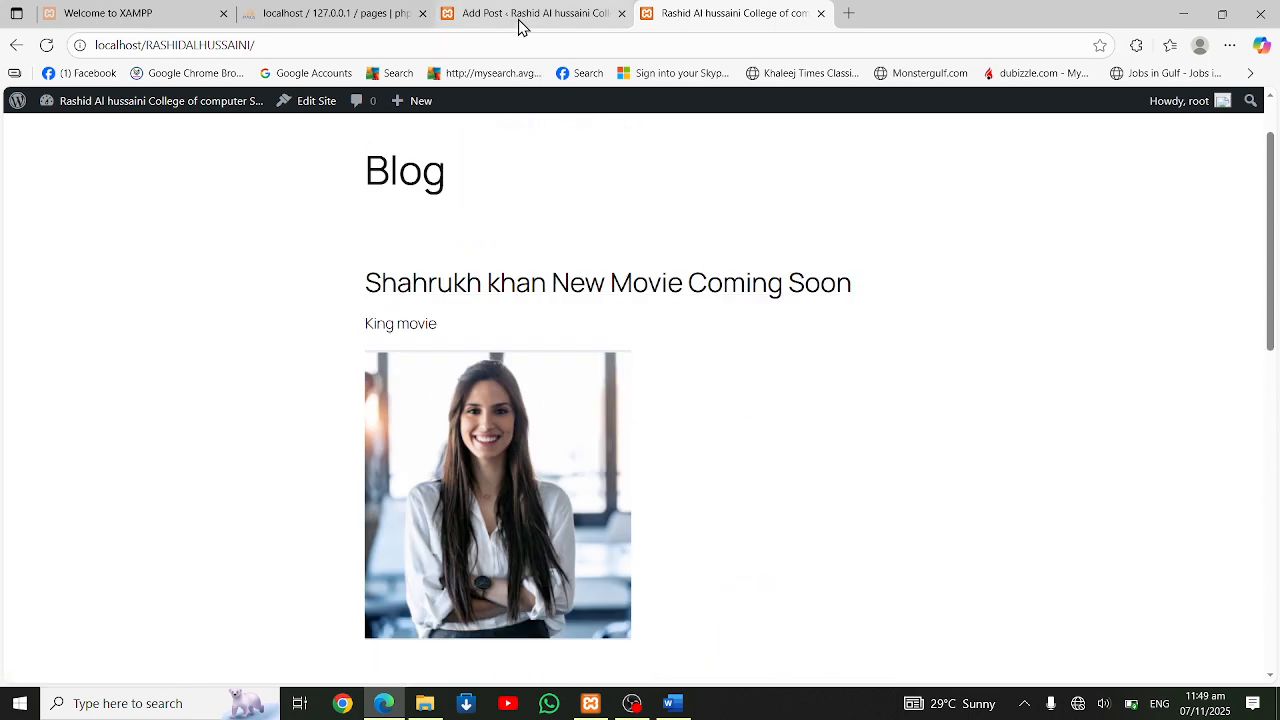
Leave the movie post's editor for the admin posts list and open the post tags management page
mouse_move(509, 25)
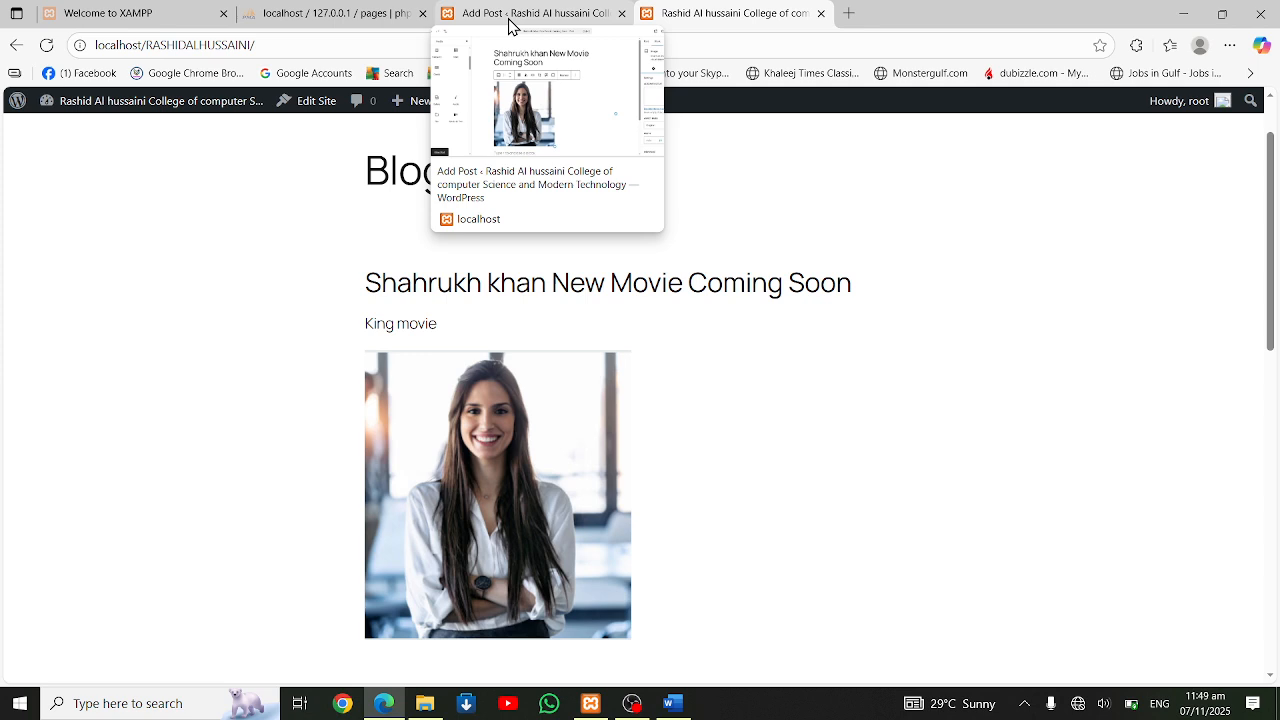
left_click(509, 22)
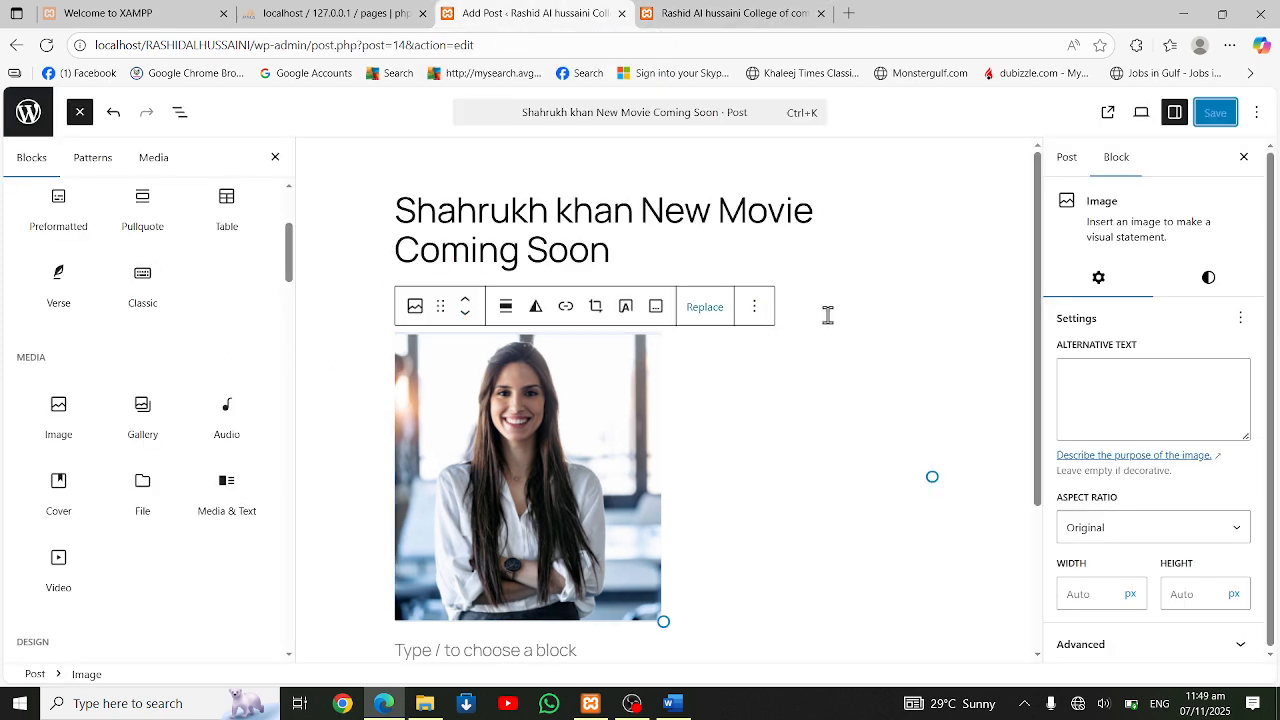
left_click(33, 120)
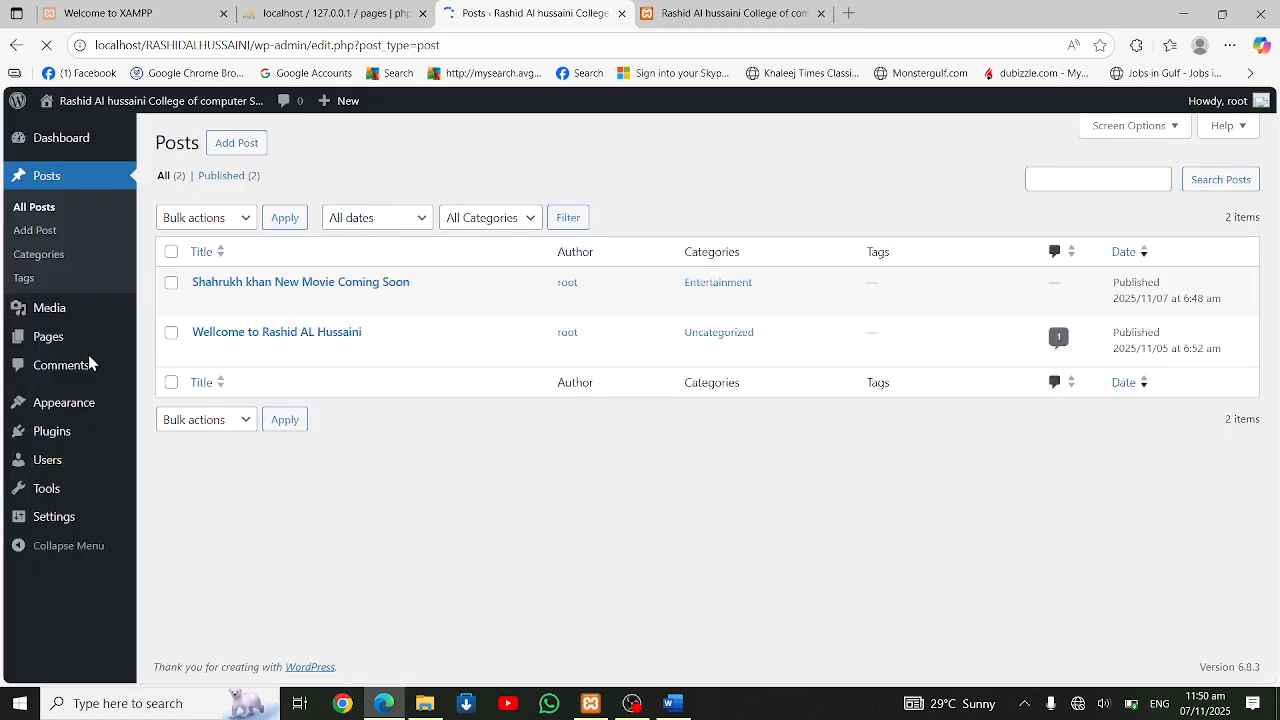
left_click(36, 281)
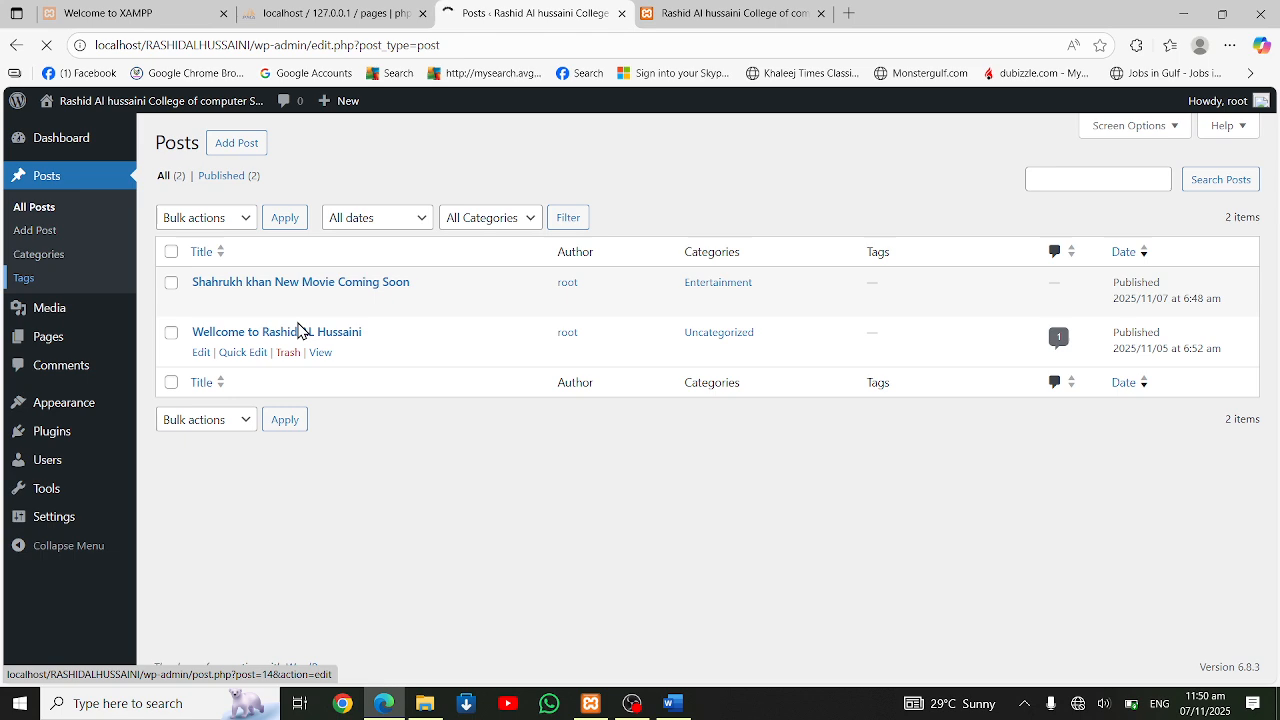